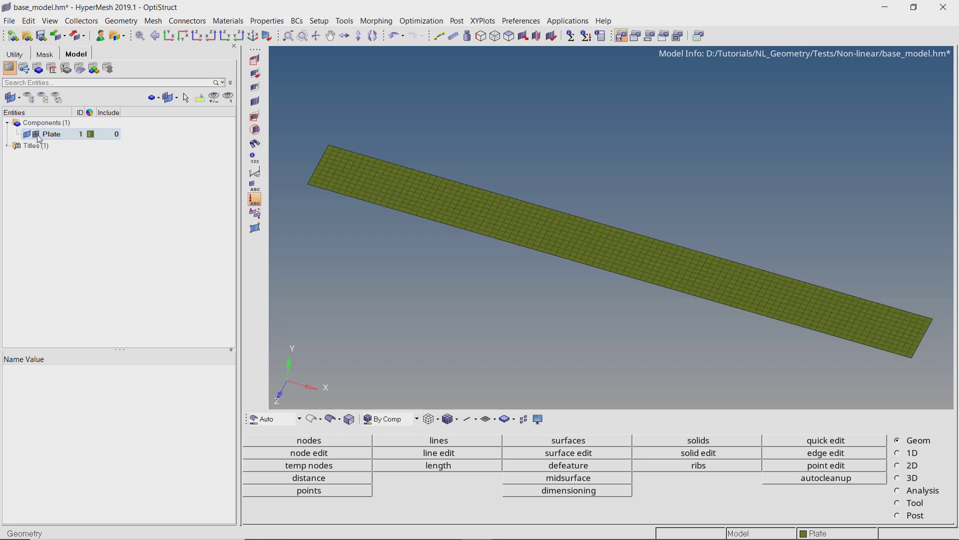
- Create a new MAT1 material with the default name
{"action": "right_click", "coordinate": [86, 175]}
{"action": "mouse_move", "coordinate": [141, 181]}
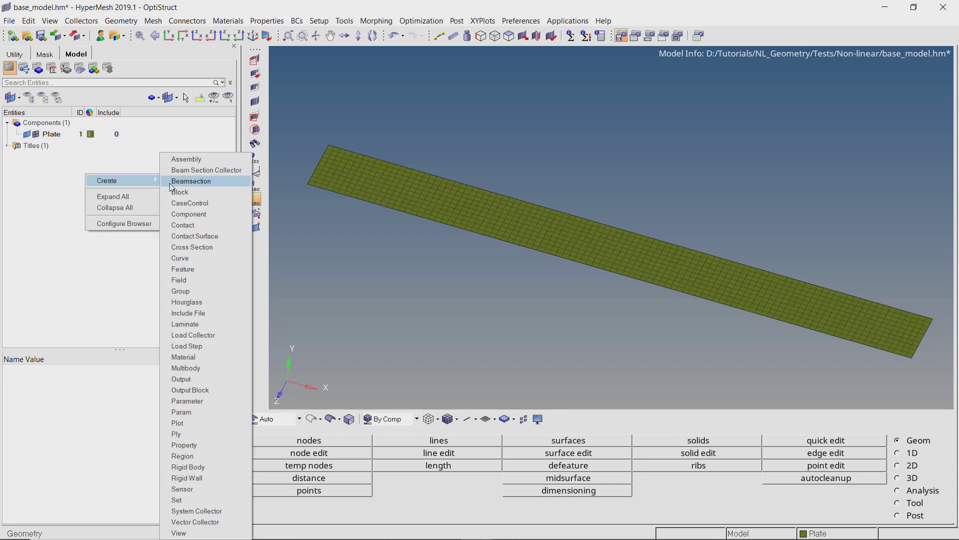
{"action": "left_click", "coordinate": [221, 357]}
{"action": "key", "text": "Return"}
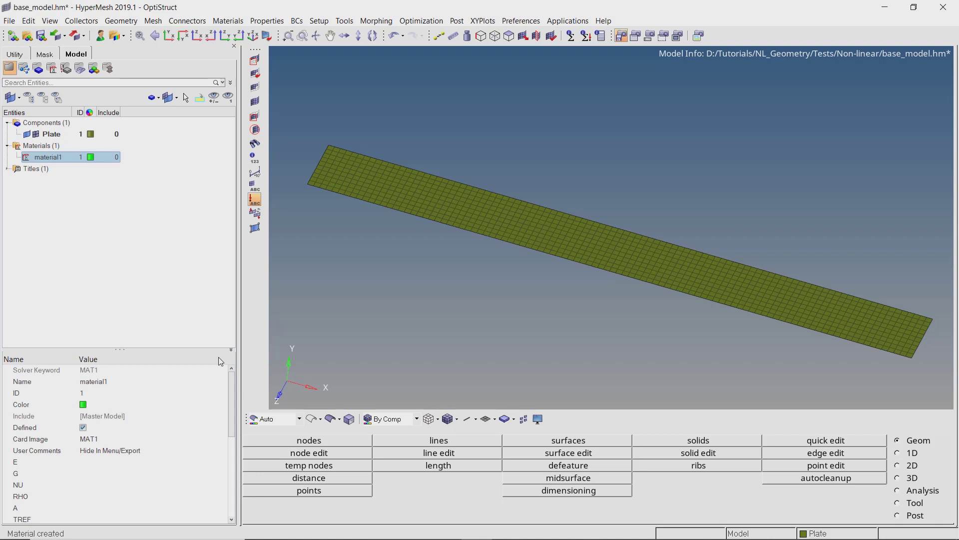
- Set the material's E to 5000.0, NU to 0.34 and RHO to 1e-09
{"action": "left_click", "coordinate": [160, 462]}
{"action": "type", "text": "210000"}
{"action": "left_click", "coordinate": [159, 461]}
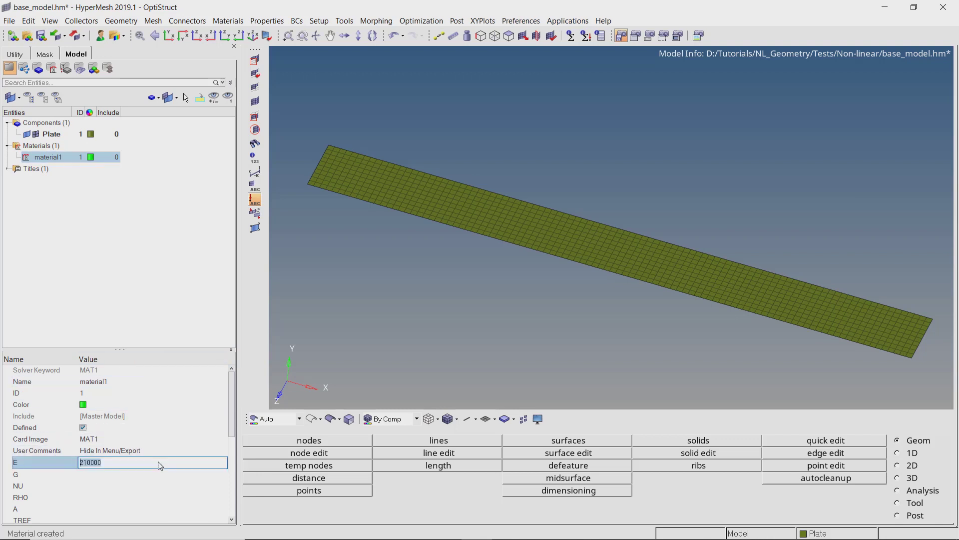
{"action": "type", "text": "500"}
{"action": "left_click", "coordinate": [162, 485]}
{"action": "type", "text": "0.30."}
{"action": "left_click", "coordinate": [161, 497]}
{"action": "type", "text": "7.85e-09"}
{"action": "type", "text": "1"}
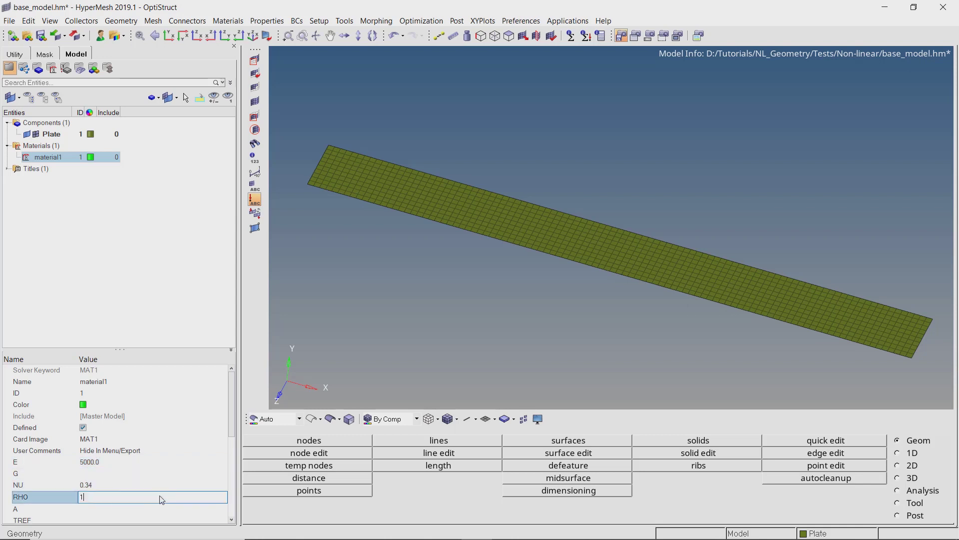
{"action": "key", "text": "Return"}
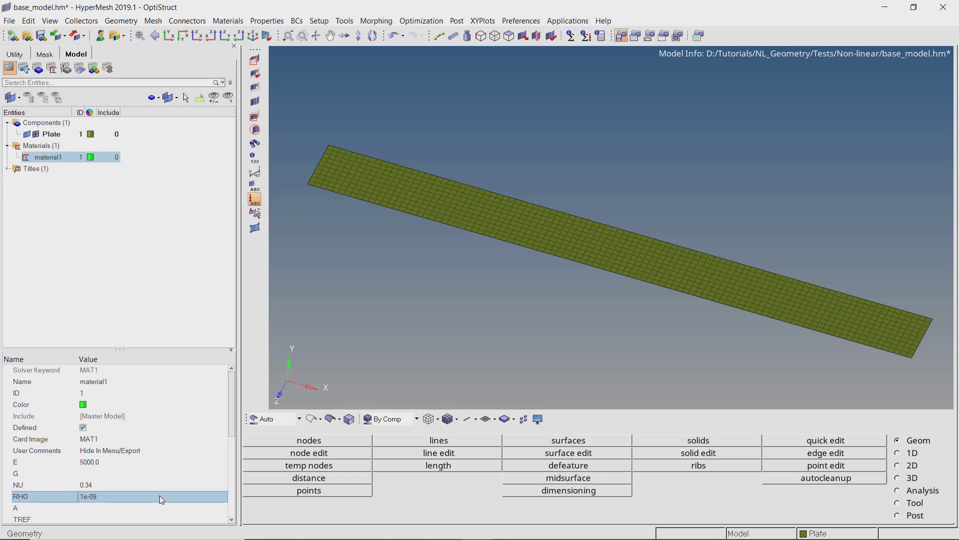
- Create a new PSHELL property with the default name
{"action": "right_click", "coordinate": [132, 224]}
{"action": "mouse_move", "coordinate": [181, 235]}
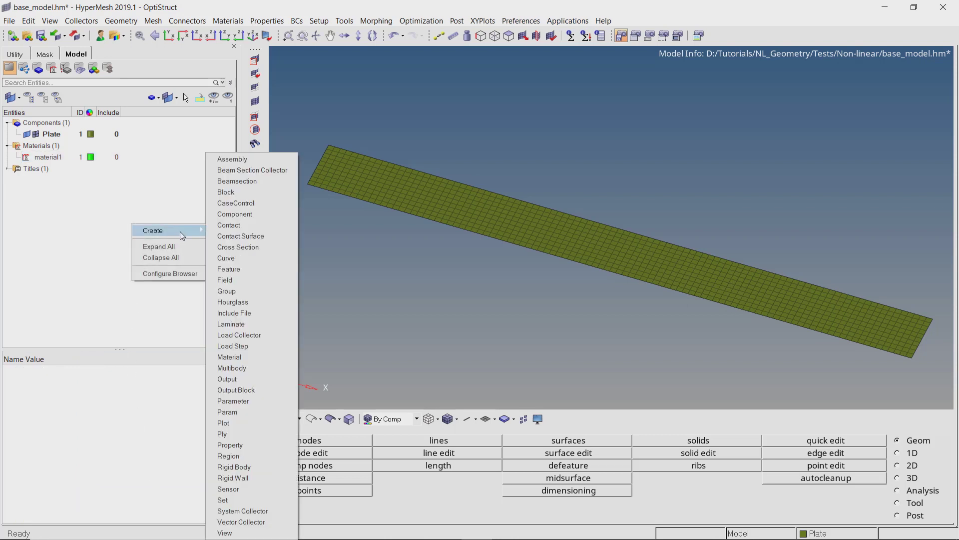
{"action": "left_click", "coordinate": [231, 445]}
{"action": "key", "text": "Return"}
- Assign material1 to the shell property and set its thickness T to 2.0
{"action": "left_click", "coordinate": [150, 450]}
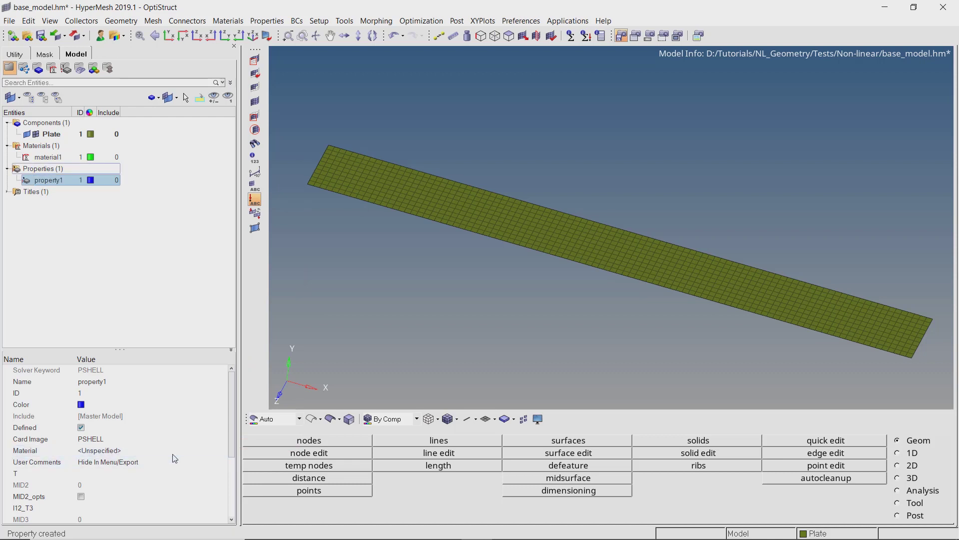
{"action": "left_click", "coordinate": [219, 450]}
{"action": "left_click", "coordinate": [55, 400]}
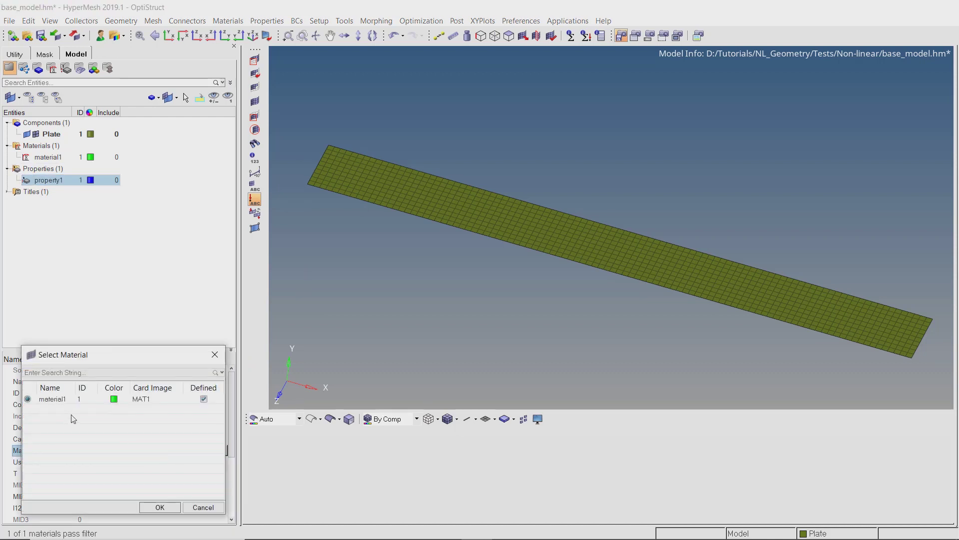
{"action": "left_click", "coordinate": [160, 507]}
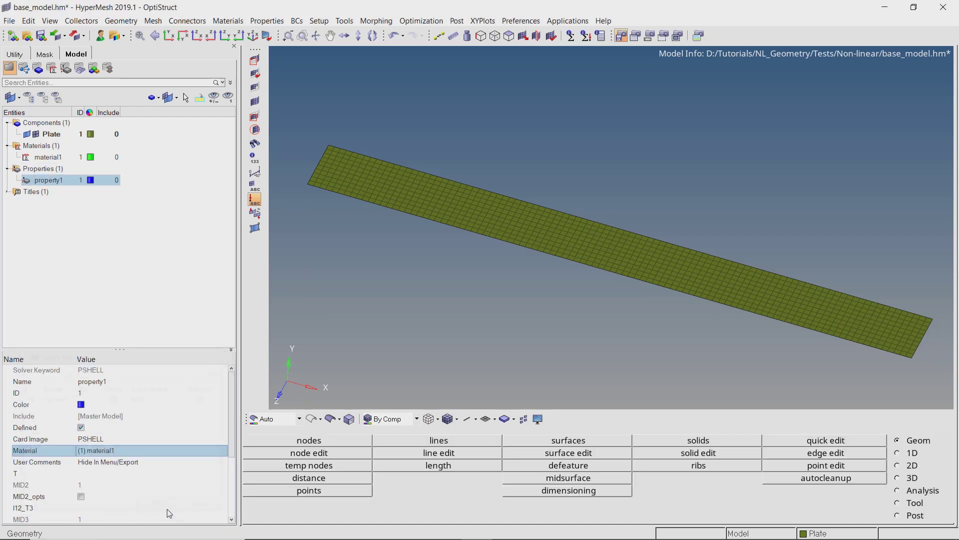
{"action": "left_click", "coordinate": [155, 474]}
{"action": "type", "text": "2.0"}
{"action": "key", "text": "Return"}
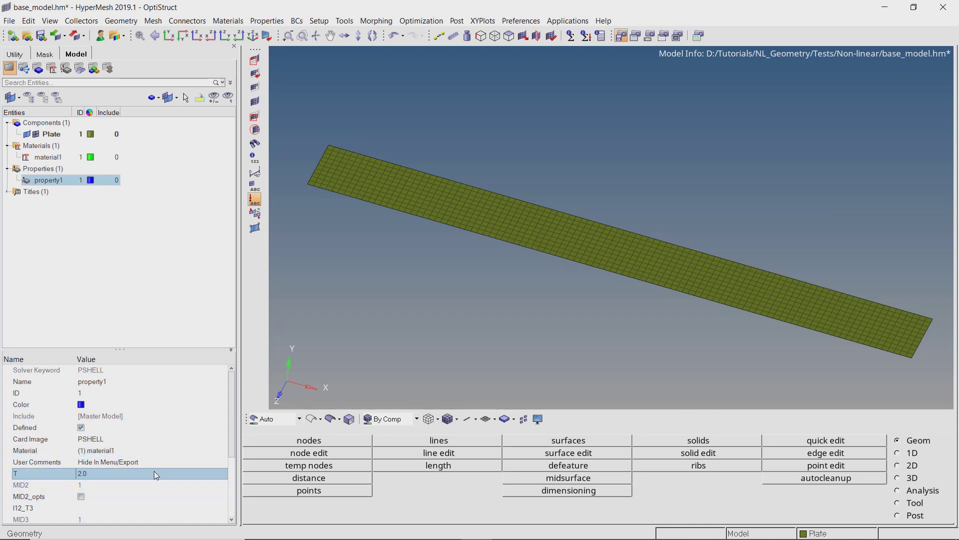
- Assign property1 to the Plate component
{"action": "left_click", "coordinate": [68, 134]}
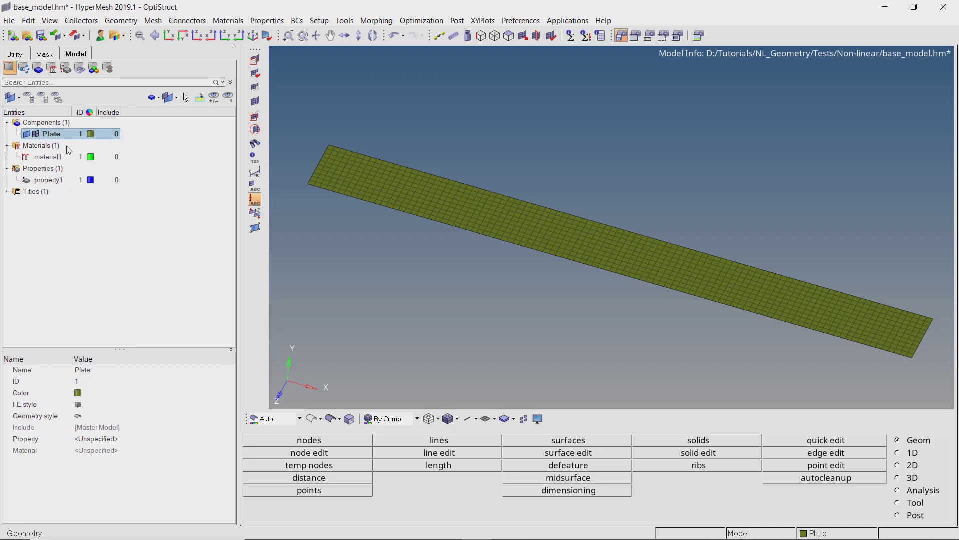
{"action": "left_click", "coordinate": [96, 438]}
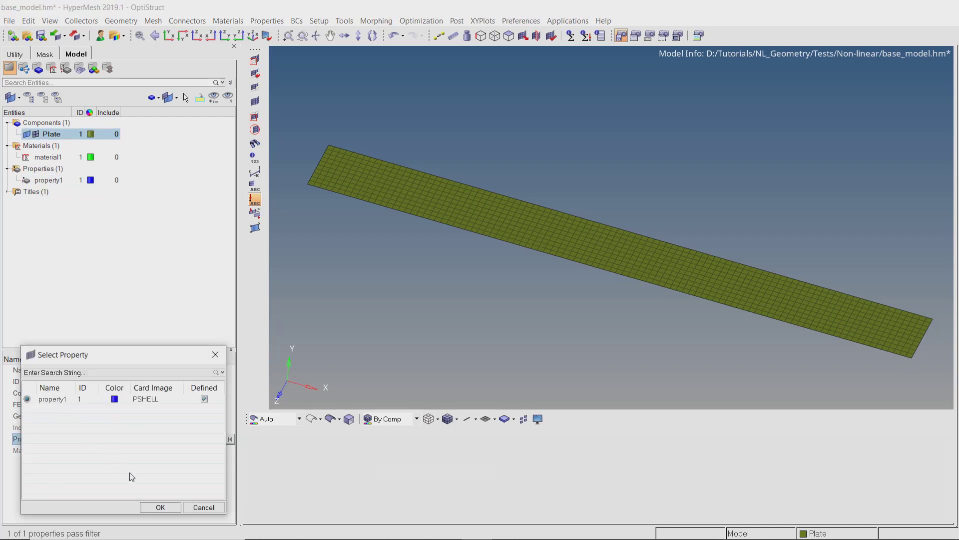
{"action": "left_click", "coordinate": [160, 507]}
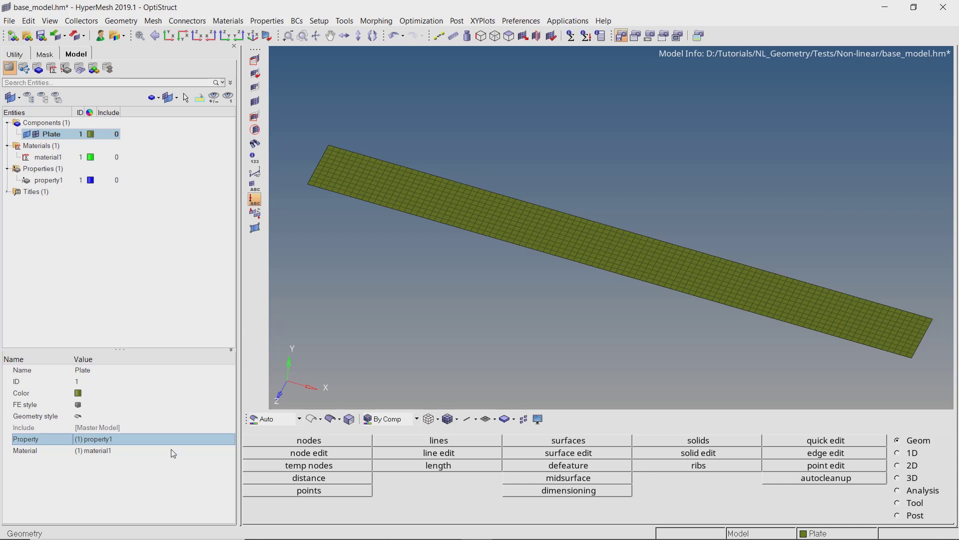
- Create a load collector named spc
{"action": "right_click", "coordinate": [174, 201]}
{"action": "mouse_move", "coordinate": [203, 208]}
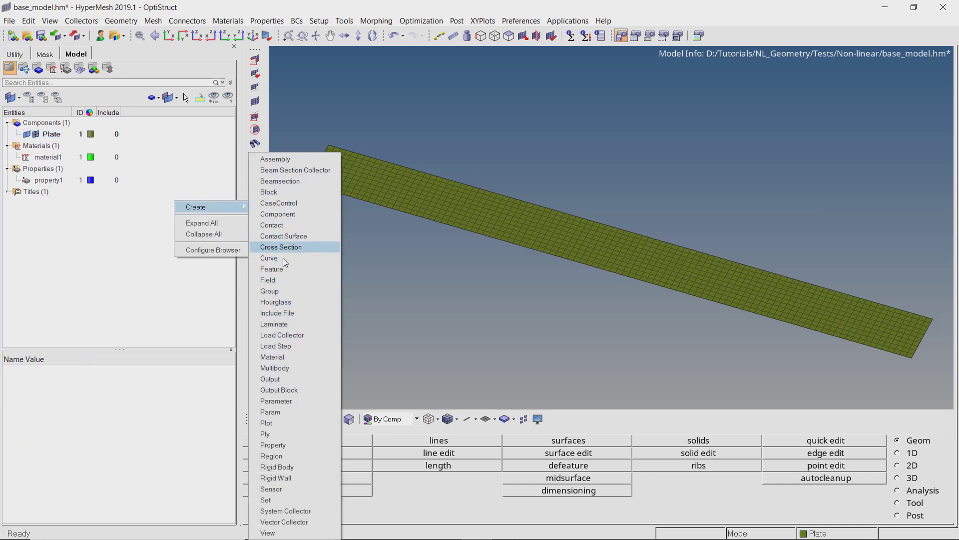
{"action": "left_click", "coordinate": [294, 335]}
{"action": "type", "text": "spc"}
{"action": "key", "text": "Return"}
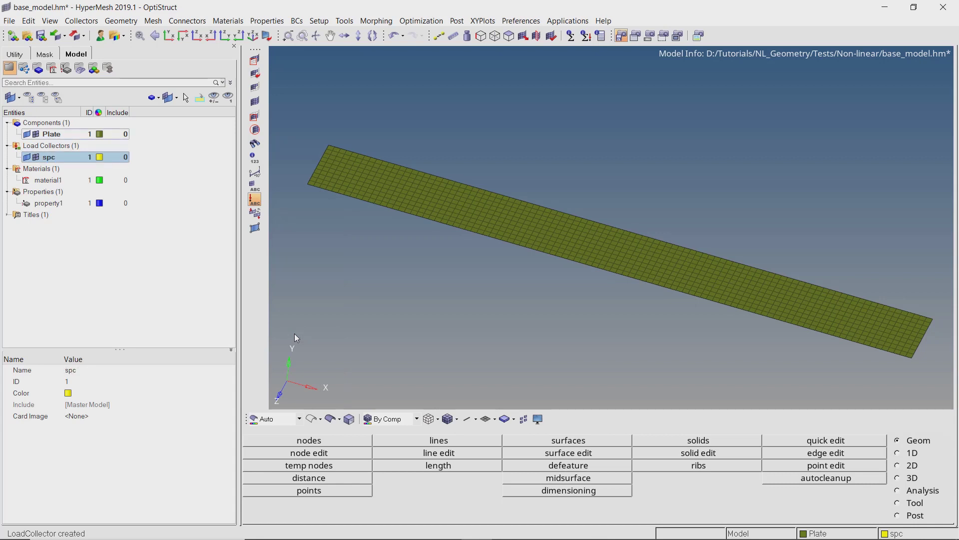
- Create SPC constraints on dof1 to dof6 for all nodes along the plate's left short edge, selecting the nodes by the edge line
{"action": "left_click", "coordinate": [915, 495]}
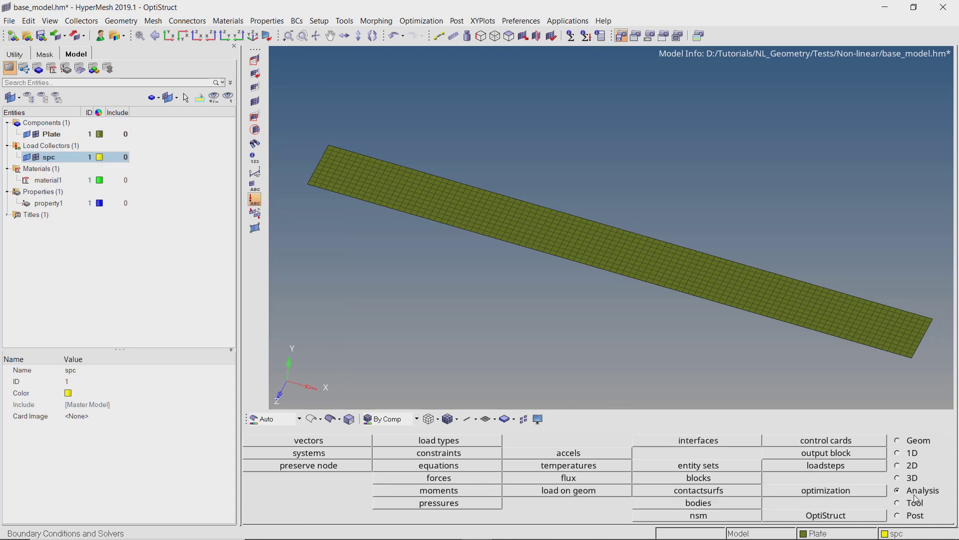
{"action": "left_click", "coordinate": [471, 454]}
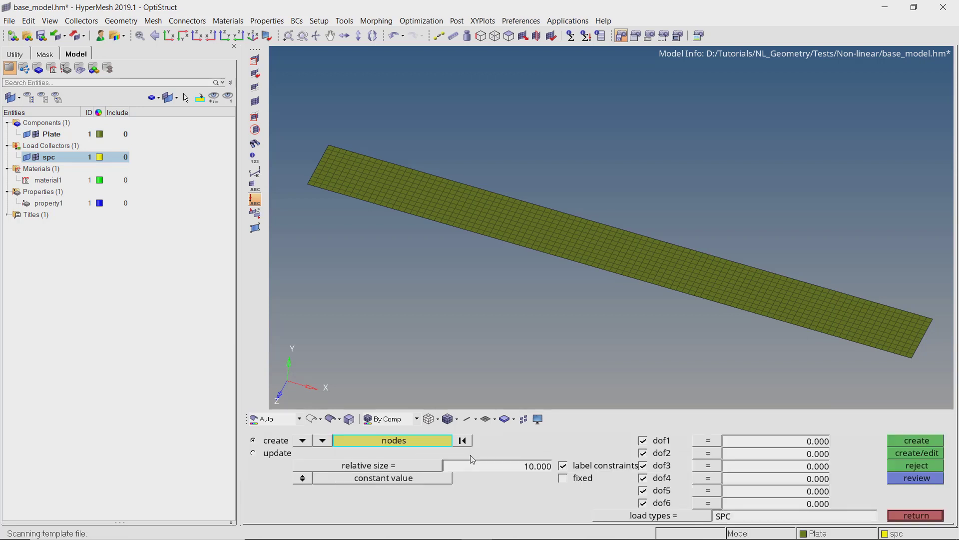
{"action": "left_click", "coordinate": [412, 442]}
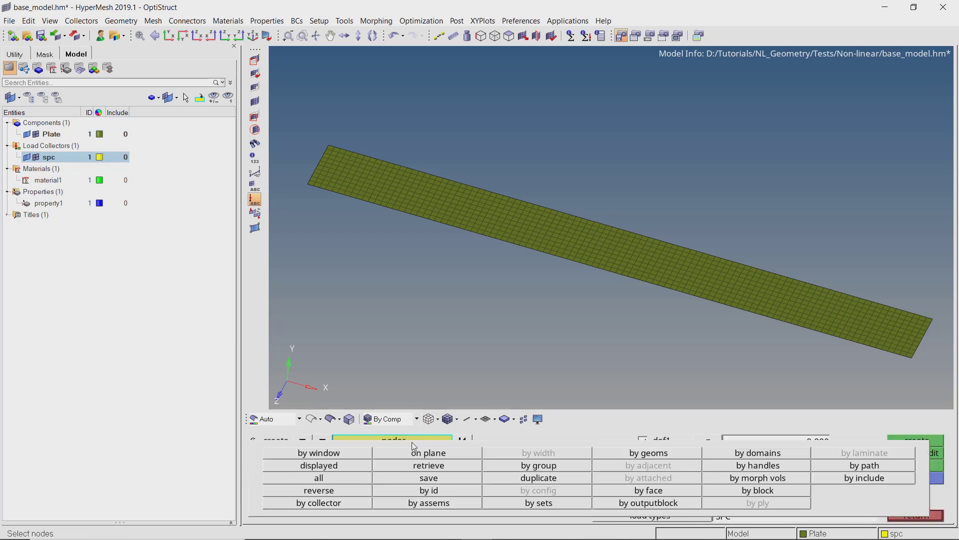
{"action": "left_click", "coordinate": [610, 455]}
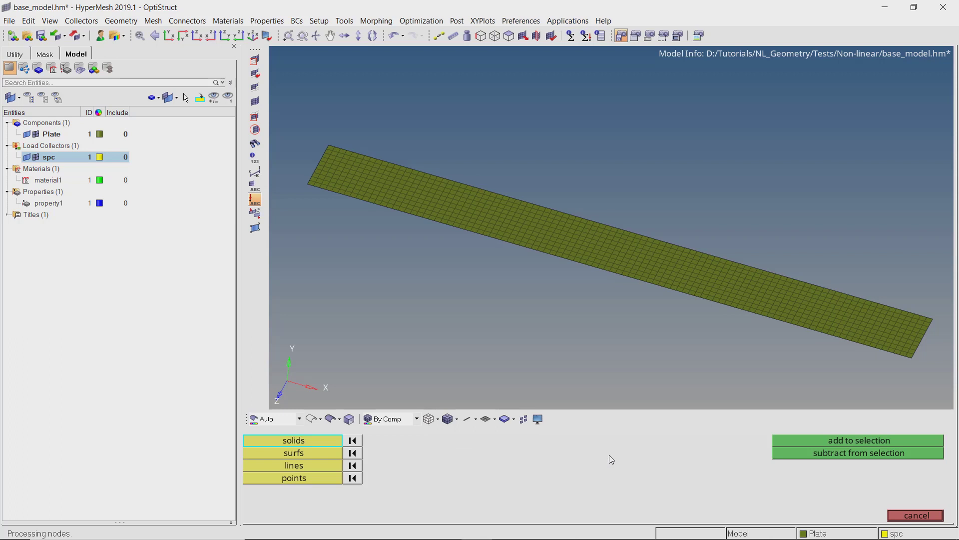
{"action": "left_click", "coordinate": [327, 467]}
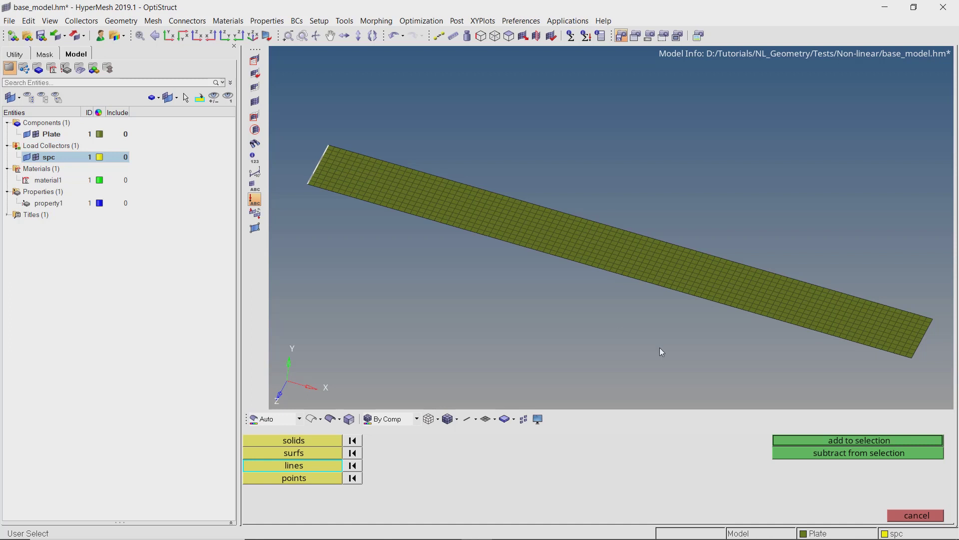
{"action": "left_click", "coordinate": [822, 441]}
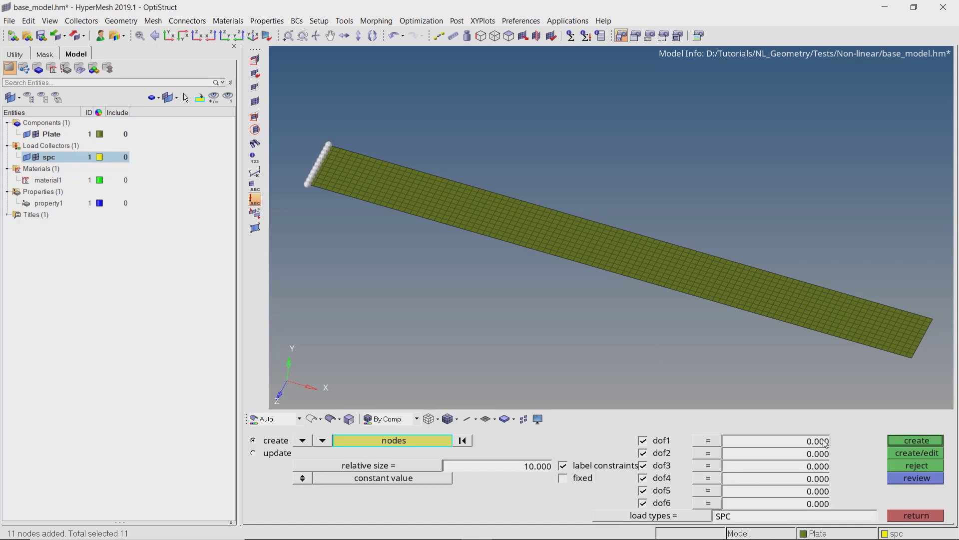
{"action": "left_click", "coordinate": [904, 441]}
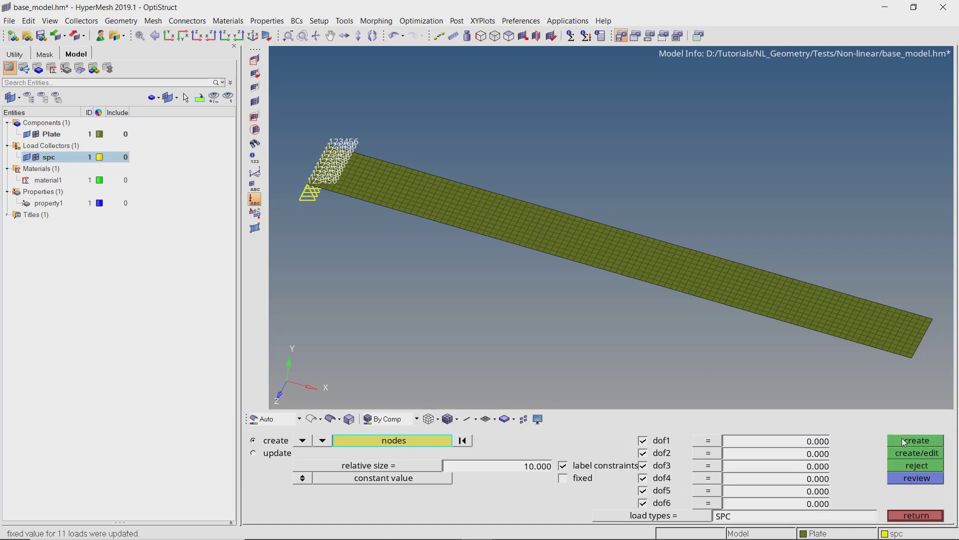
{"action": "left_click", "coordinate": [906, 516]}
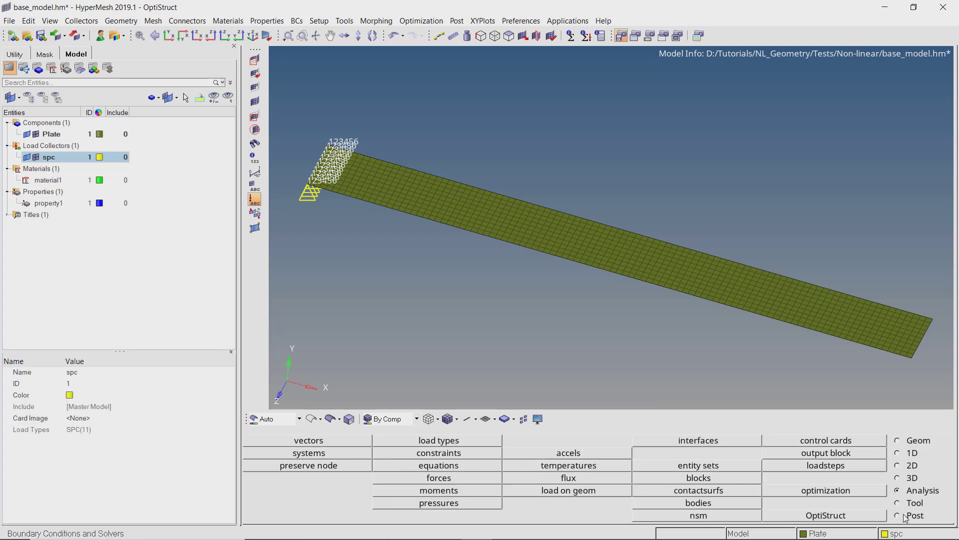
- Create a second load collector named force
{"action": "right_click", "coordinate": [179, 200]}
{"action": "mouse_move", "coordinate": [241, 208]}
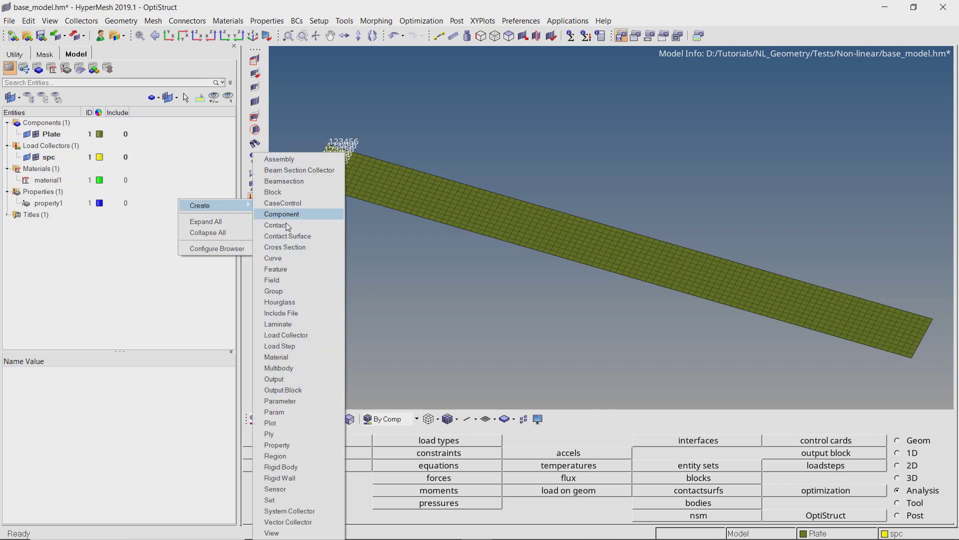
{"action": "left_click", "coordinate": [320, 334]}
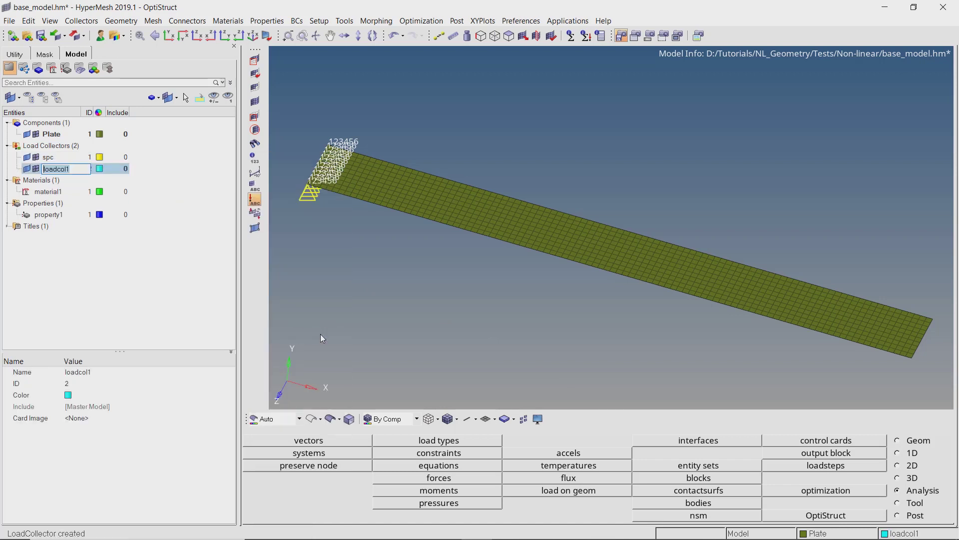
{"action": "type", "text": "for"}
{"action": "key", "text": "Return"}
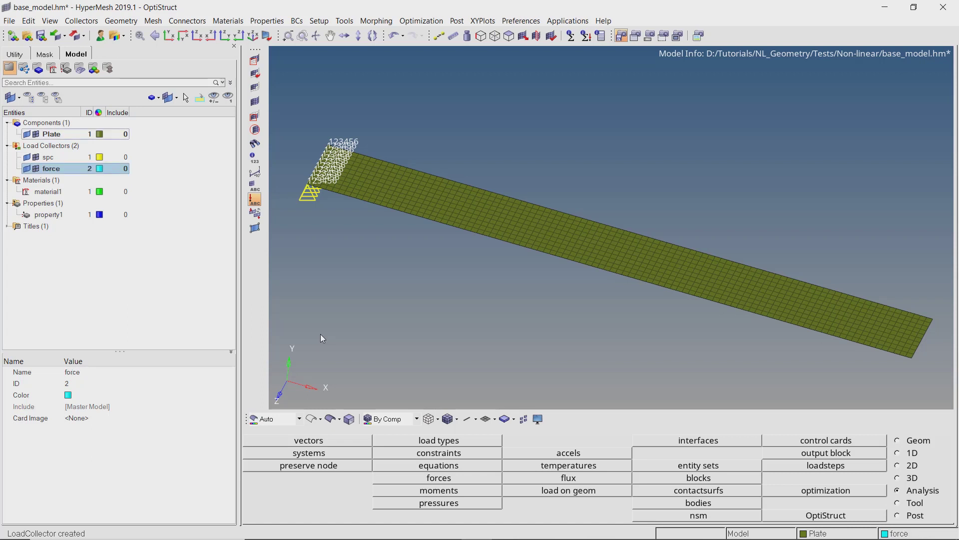
- Apply FORCE loads of magnitude 5.000 along the y-axis to all nodes on the plate's right short edge, selecting them by the edge line
{"action": "left_click", "coordinate": [397, 478]}
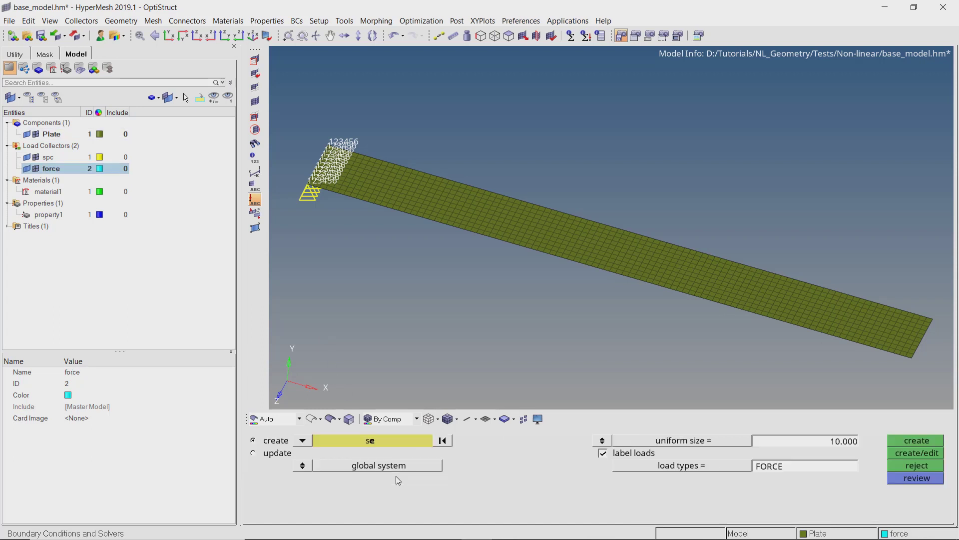
{"action": "left_click", "coordinate": [397, 441]}
{"action": "left_click", "coordinate": [609, 455]}
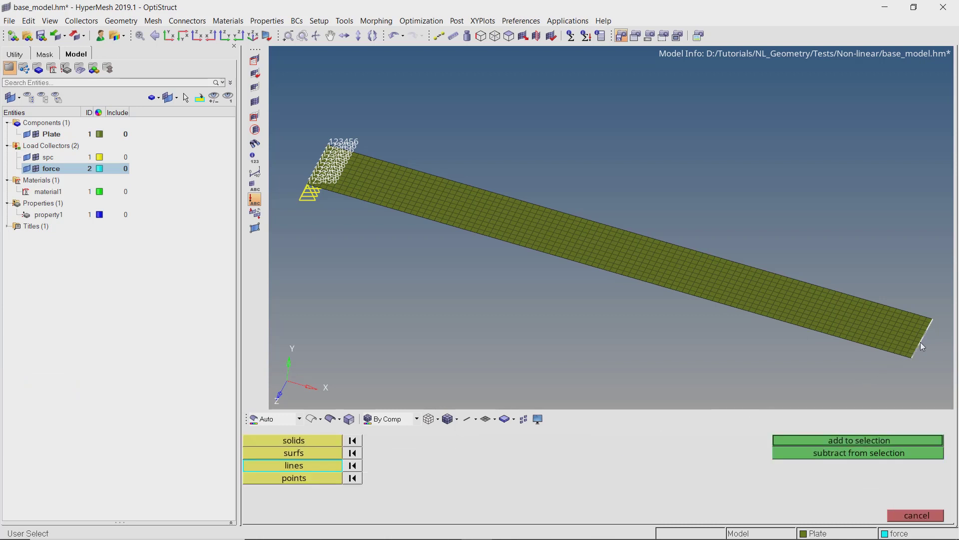
{"action": "left_click", "coordinate": [897, 441]}
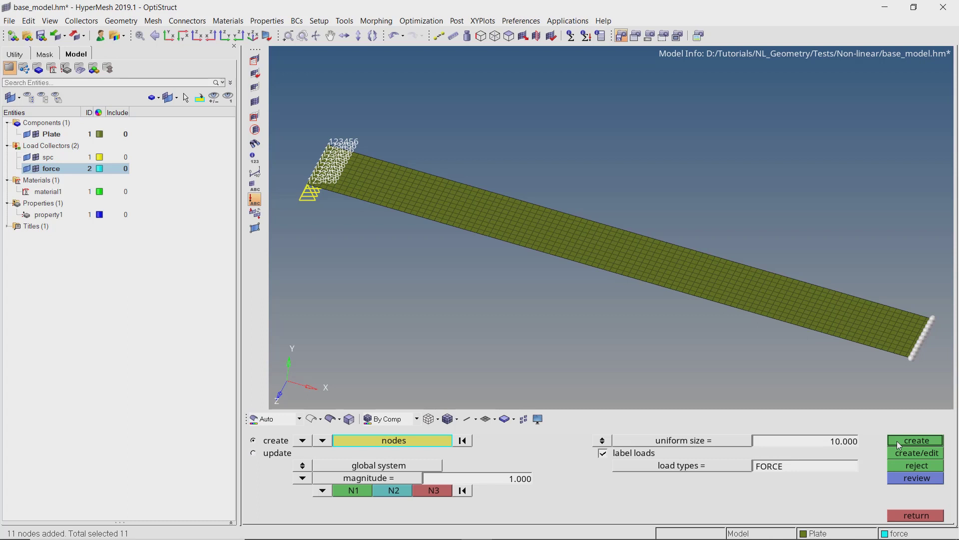
{"action": "left_click", "coordinate": [521, 478]}
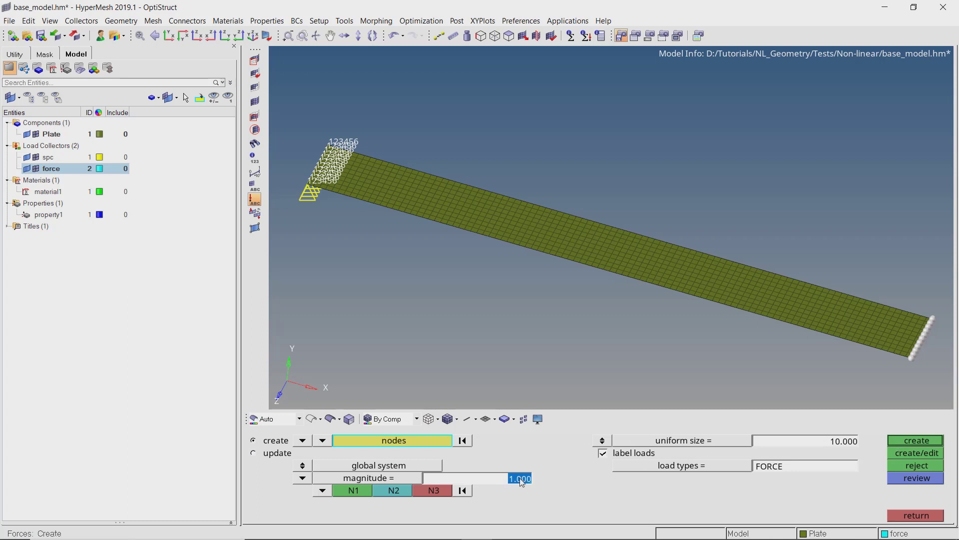
{"action": "type", "text": "5"}
{"action": "key", "text": "Return"}
{"action": "left_click", "coordinate": [322, 490]}
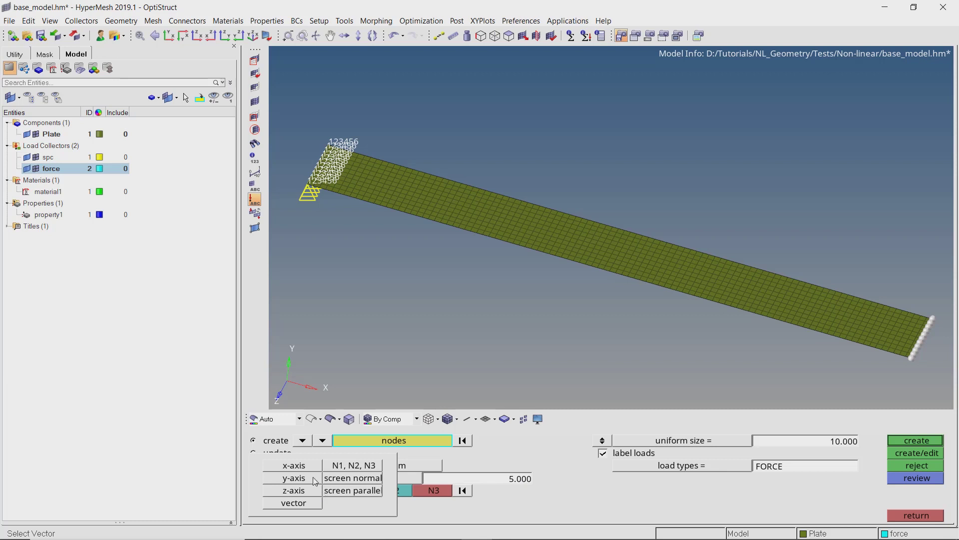
{"action": "left_click", "coordinate": [295, 478]}
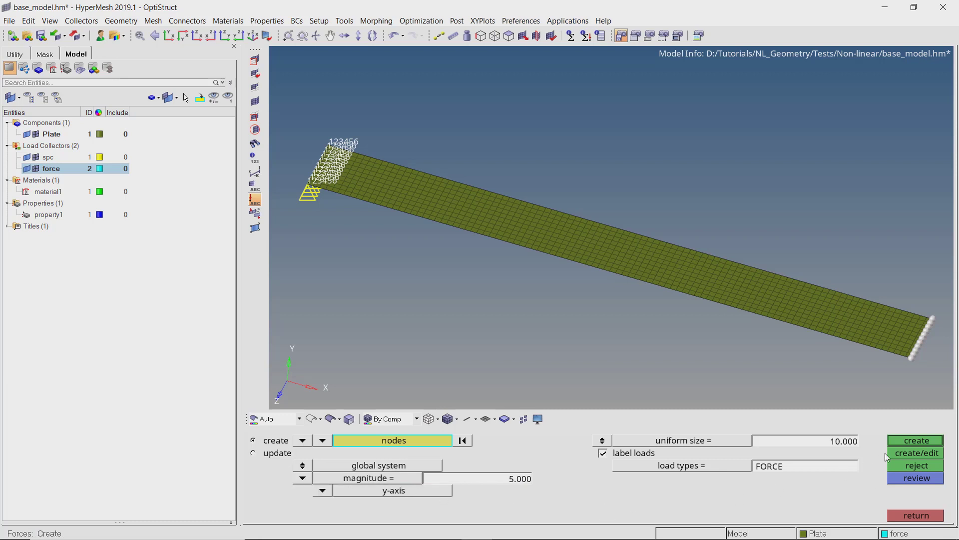
{"action": "left_click", "coordinate": [909, 442]}
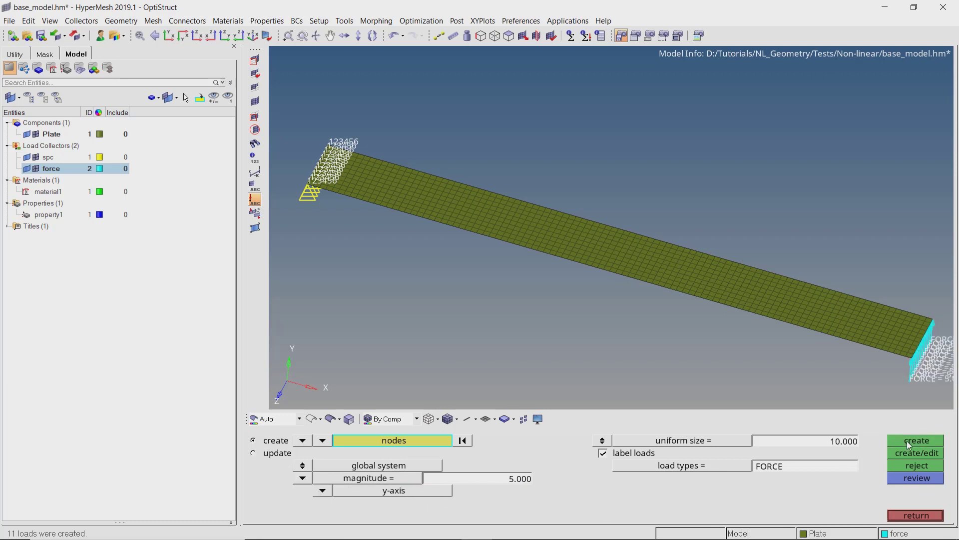
{"action": "left_click", "coordinate": [916, 515]}
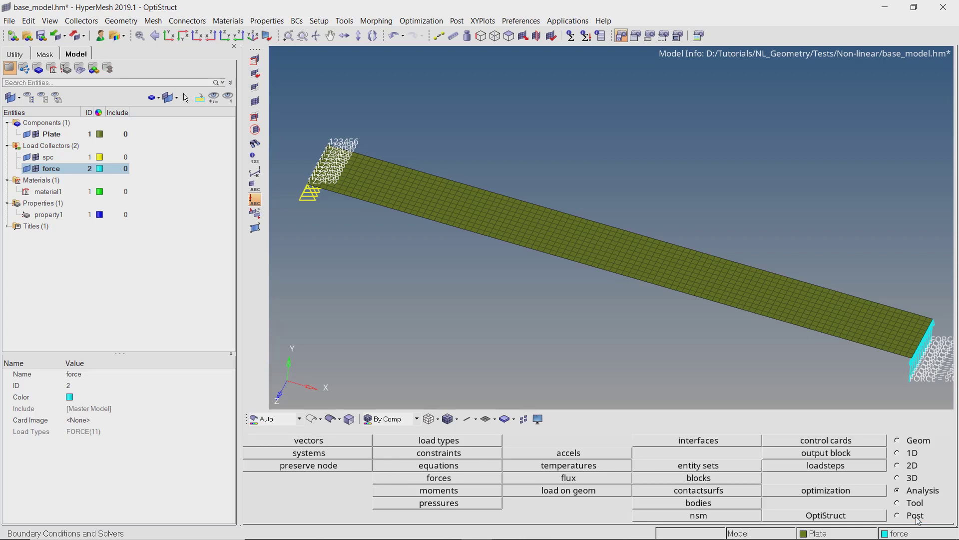
- Create a load step named linear
{"action": "right_click", "coordinate": [199, 159]}
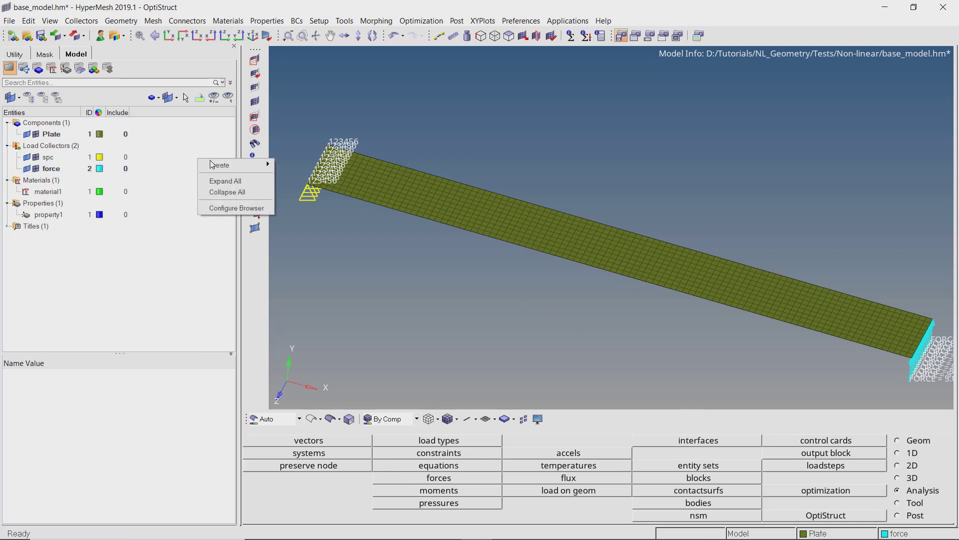
{"action": "mouse_move", "coordinate": [209, 164]}
{"action": "left_click", "coordinate": [328, 345]}
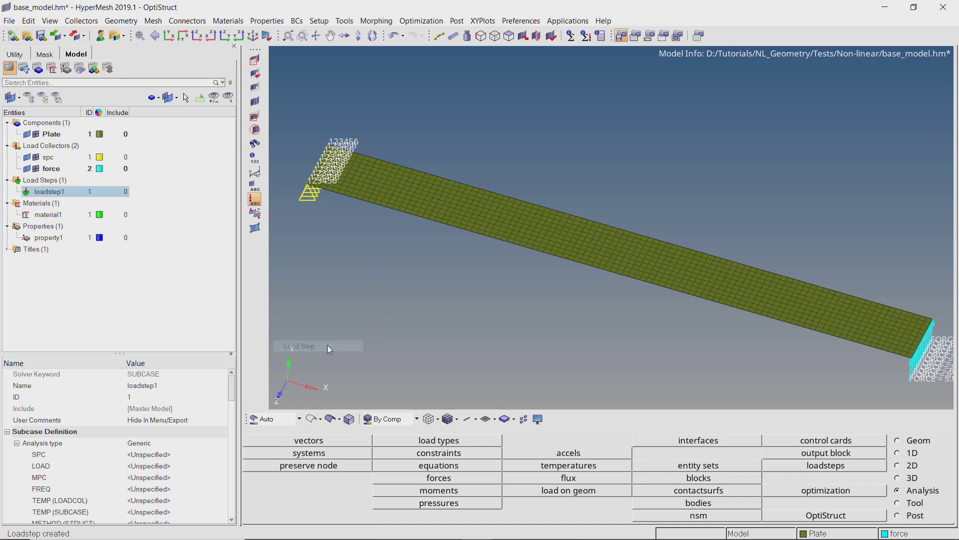
{"action": "type", "text": "linear"}
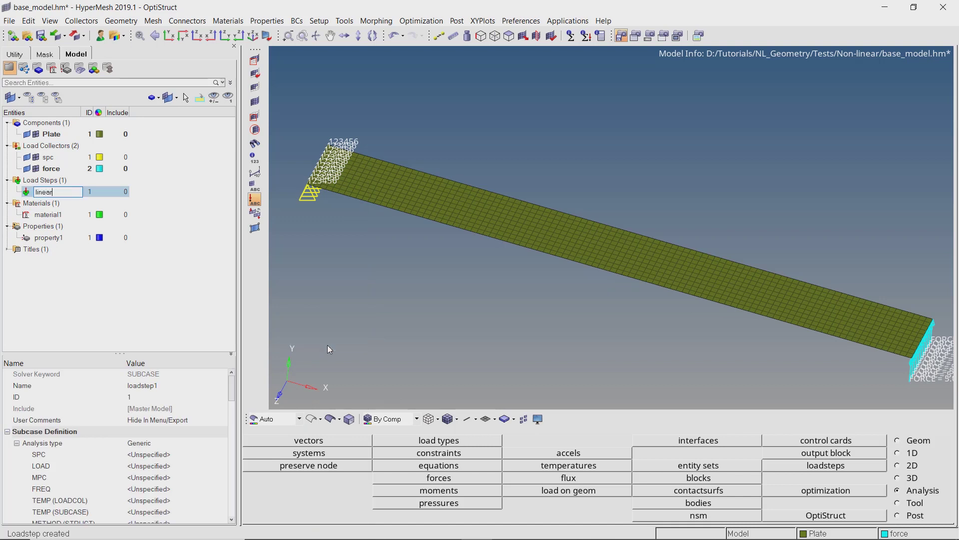
{"action": "key", "text": "Return"}
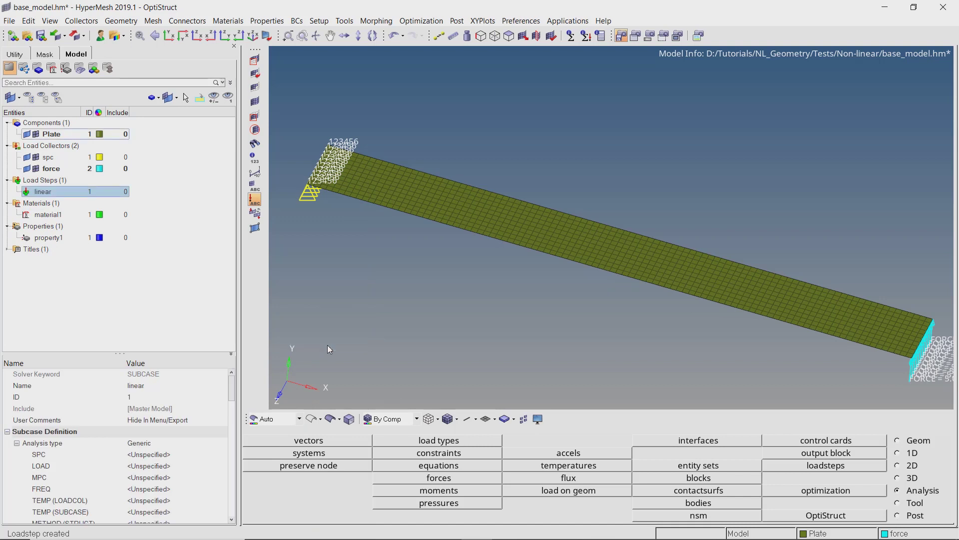
- Set the linear load step's analysis type to Linear Static
{"action": "left_click", "coordinate": [165, 443]}
{"action": "left_click", "coordinate": [169, 443]}
{"action": "scroll", "coordinate": [168, 452], "scroll_direction": "up", "scroll_amount": 5}
{"action": "left_click", "coordinate": [169, 453]}
- Assign the spc load collector as SPC and the force load collector as LOAD in the linear load step
{"action": "left_click", "coordinate": [169, 454]}
{"action": "left_click", "coordinate": [169, 453]}
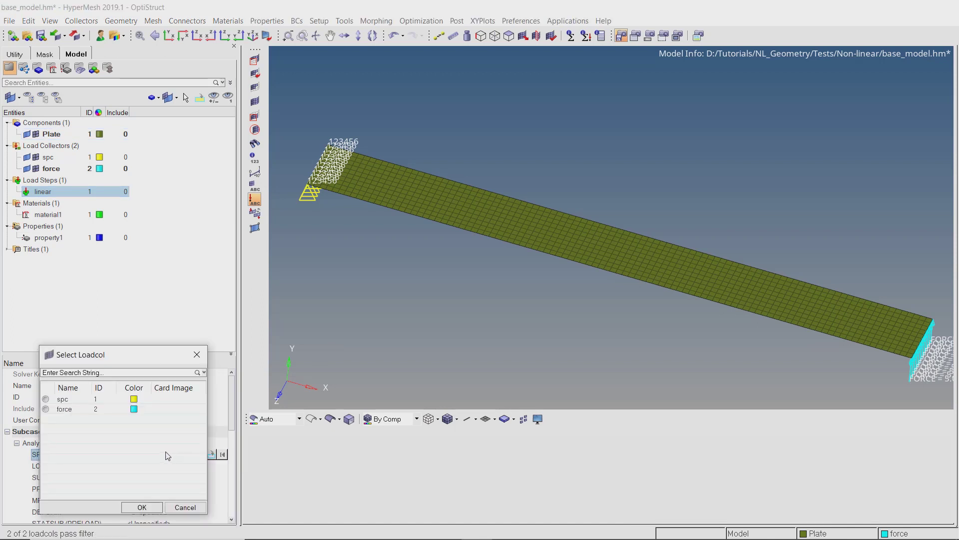
{"action": "left_click", "coordinate": [68, 399]}
{"action": "left_click", "coordinate": [143, 506]}
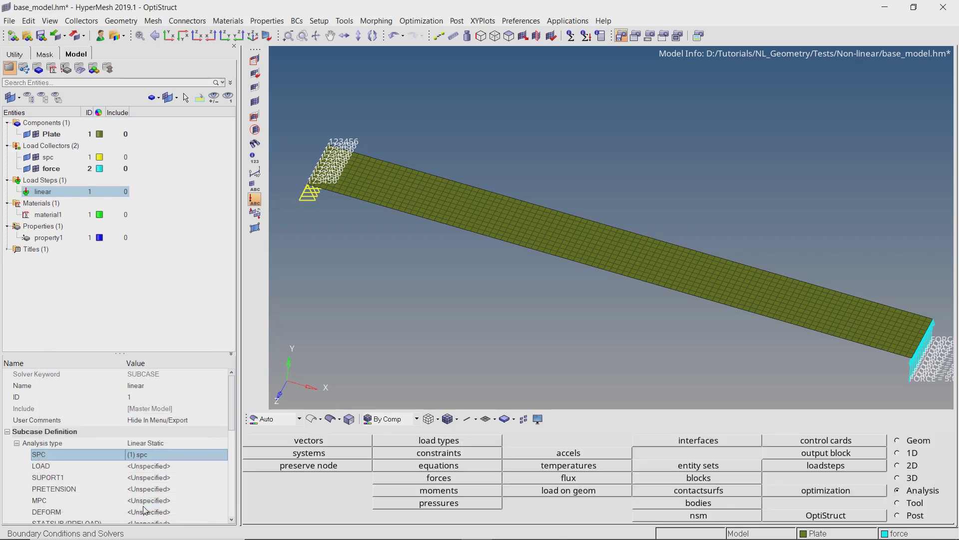
{"action": "left_click", "coordinate": [146, 466]}
{"action": "left_click", "coordinate": [146, 466]}
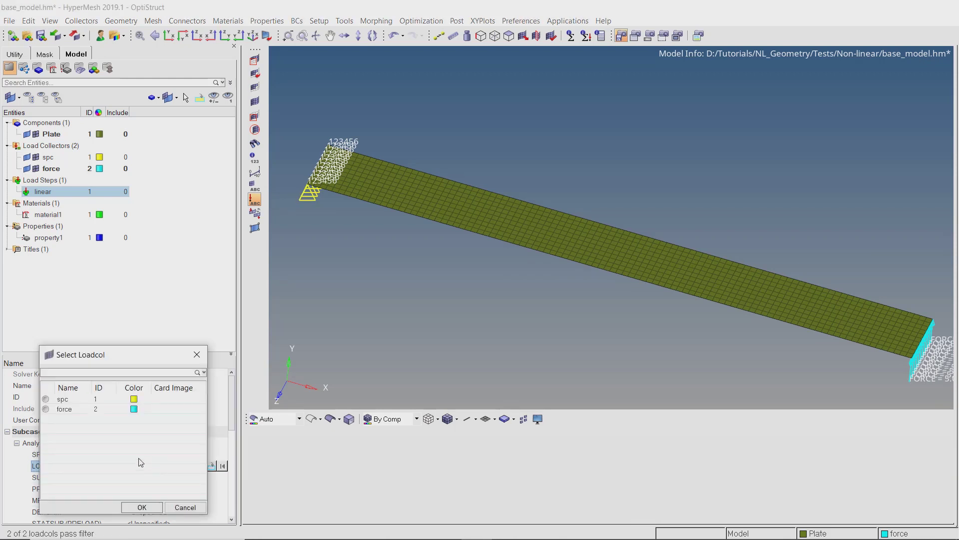
{"action": "left_click", "coordinate": [67, 411]}
{"action": "left_click", "coordinate": [142, 507]}
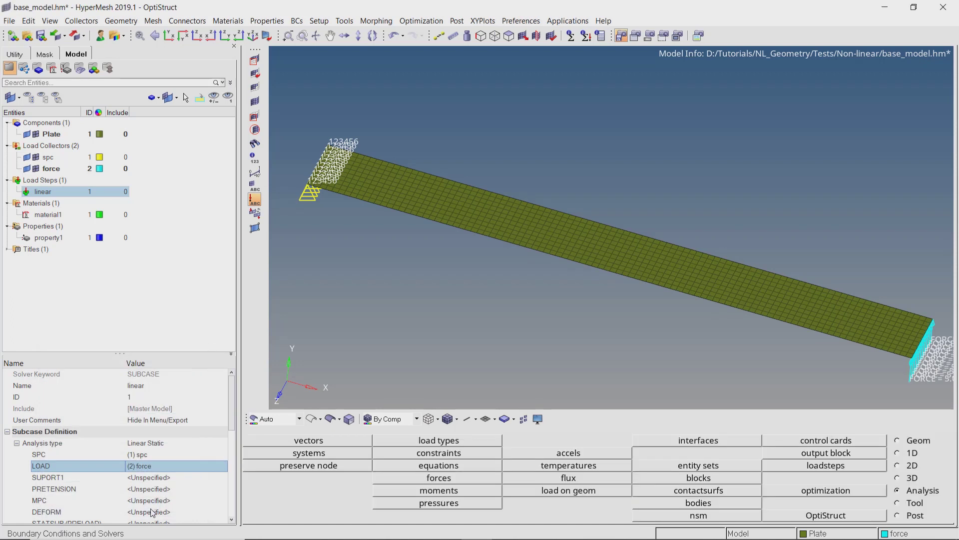
- Save the model as linear in a new folder named Linear inside the Non-linear folder
{"action": "left_click", "coordinate": [10, 22]}
{"action": "left_click", "coordinate": [28, 77]}
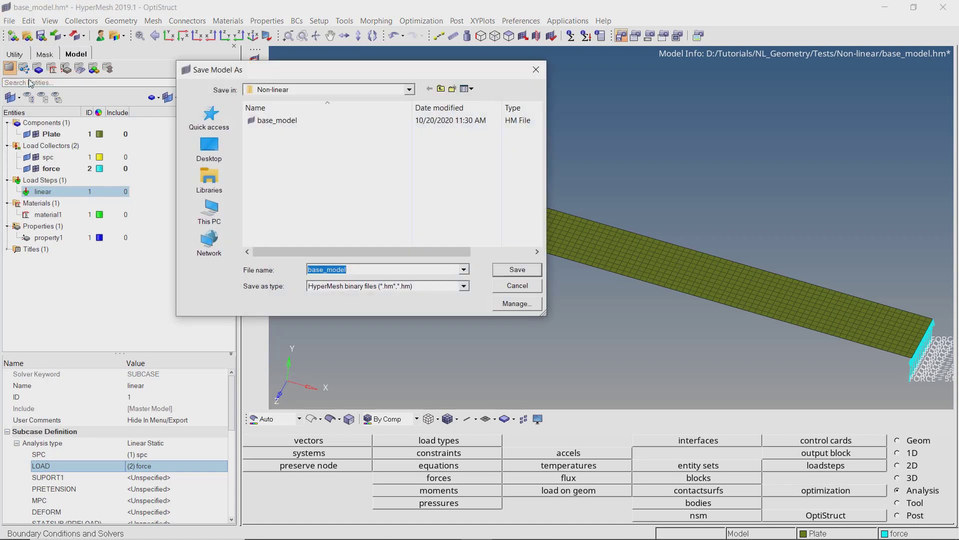
{"action": "left_click", "coordinate": [452, 89]}
{"action": "type", "text": "Linear"}
{"action": "key", "text": "Return"}
{"action": "double_click", "coordinate": [365, 120]}
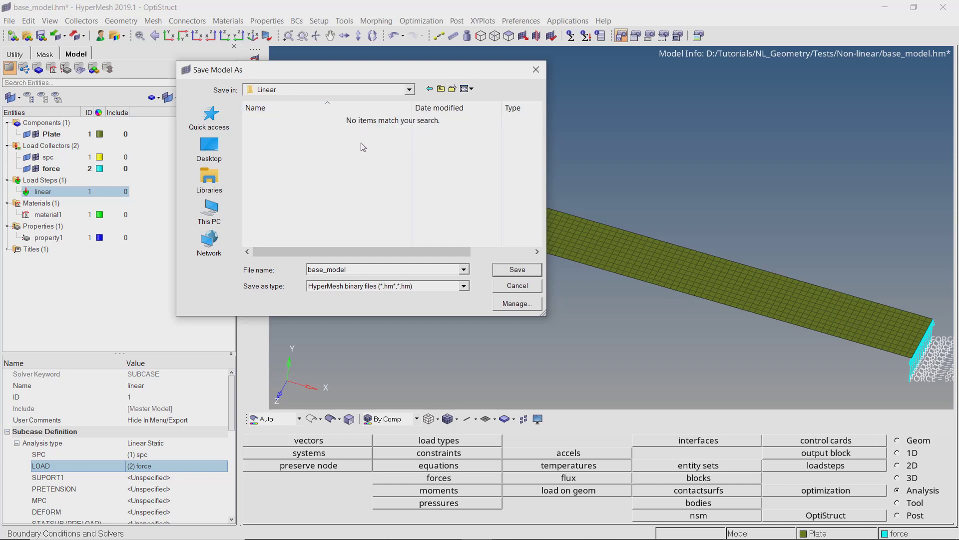
{"action": "double_click", "coordinate": [364, 269]}
{"action": "key", "text": "BackSpace"}
{"action": "key", "text": "Return"}
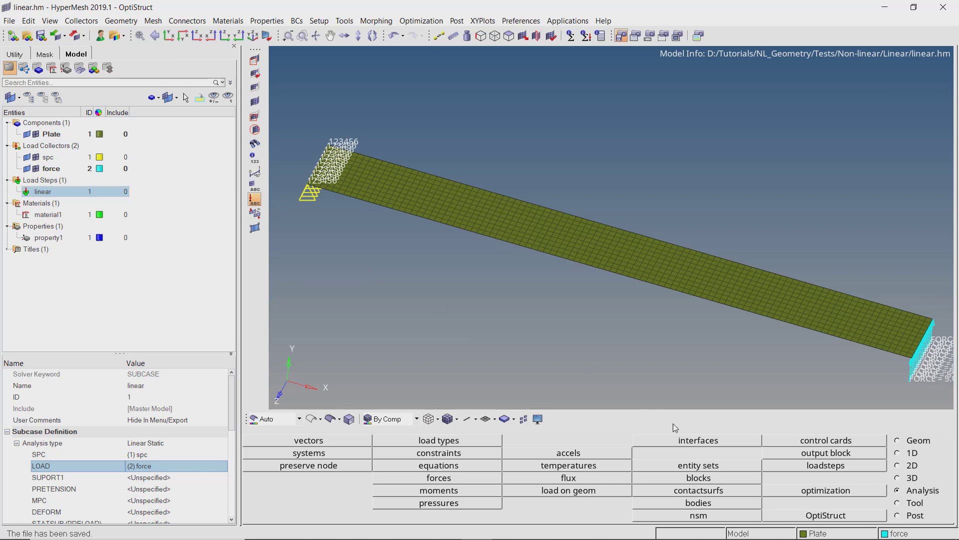
- Run the OptiStruct solver on linear.fem with export option all and run option analysis
{"action": "left_click", "coordinate": [812, 518]}
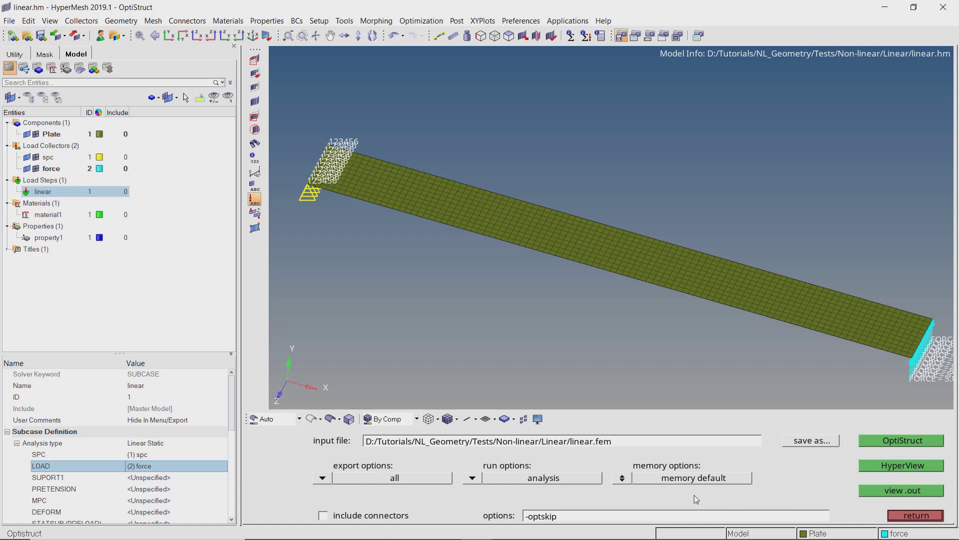
{"action": "left_click", "coordinate": [323, 478]}
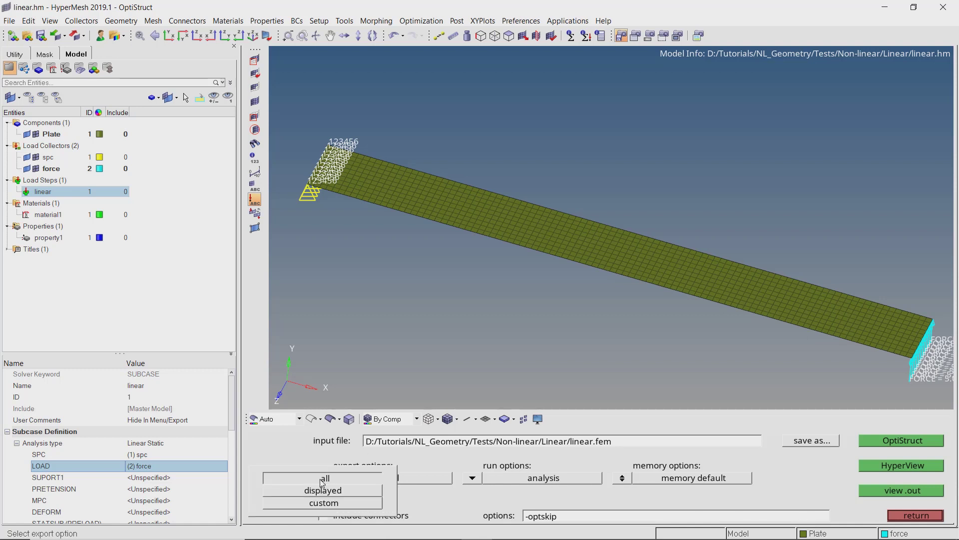
{"action": "left_click", "coordinate": [323, 479]}
{"action": "left_click", "coordinate": [471, 479]}
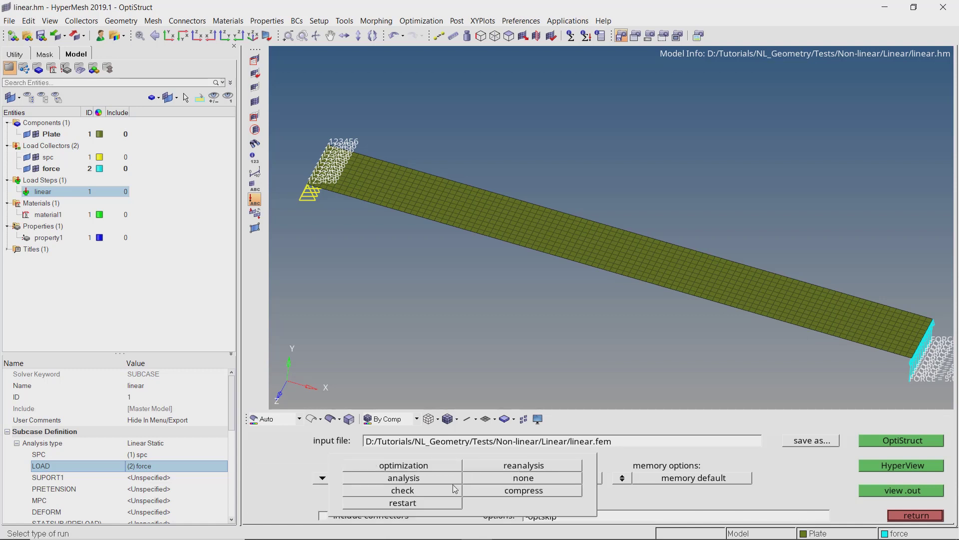
{"action": "left_click", "coordinate": [452, 479]}
{"action": "left_click", "coordinate": [877, 442]}
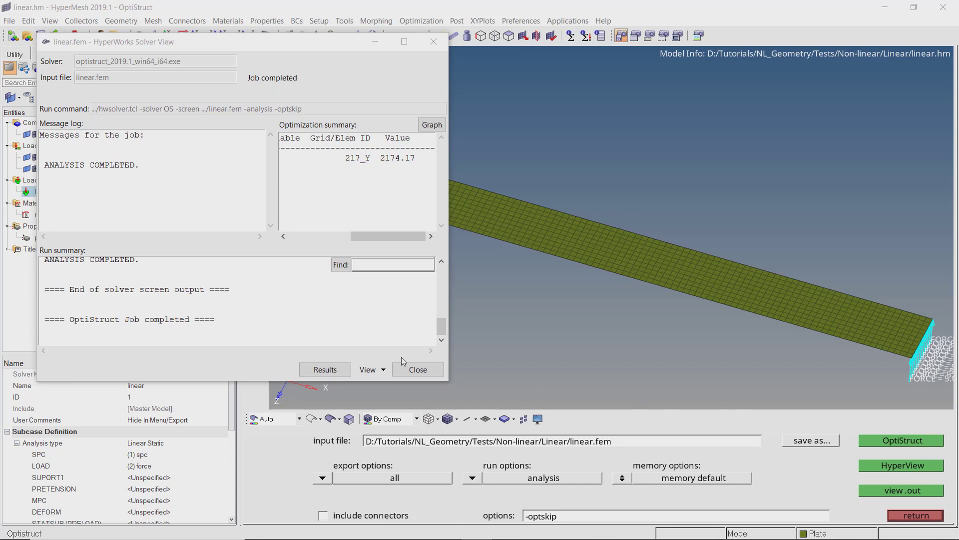
- Open the solver results in HyperView and contour the displacement magnitude on the plate
{"action": "left_click", "coordinate": [343, 373]}
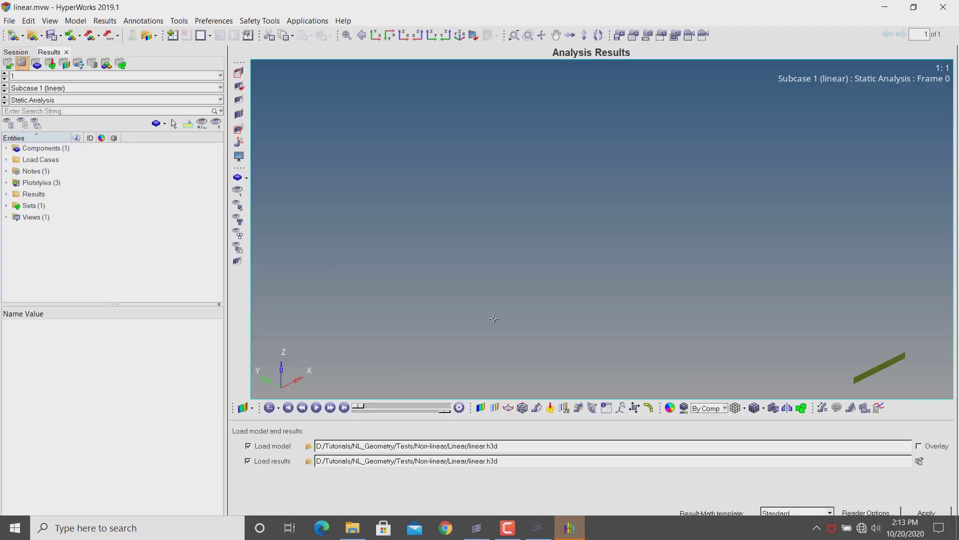
{"action": "left_click_drag", "start_coordinate": [559, 246], "coordinate": [607, 301], "text": "ctrl"}
{"action": "left_click", "coordinate": [480, 409]}
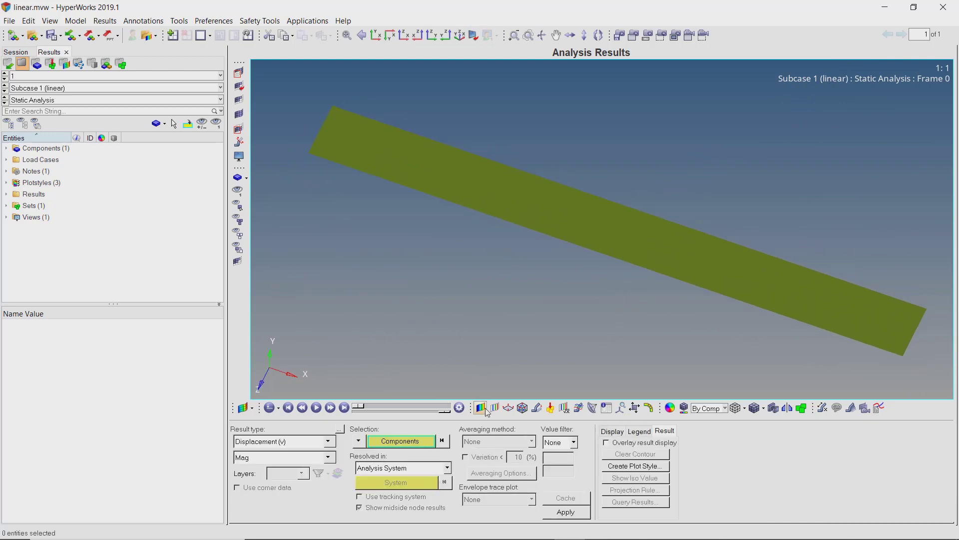
{"action": "left_click", "coordinate": [579, 513]}
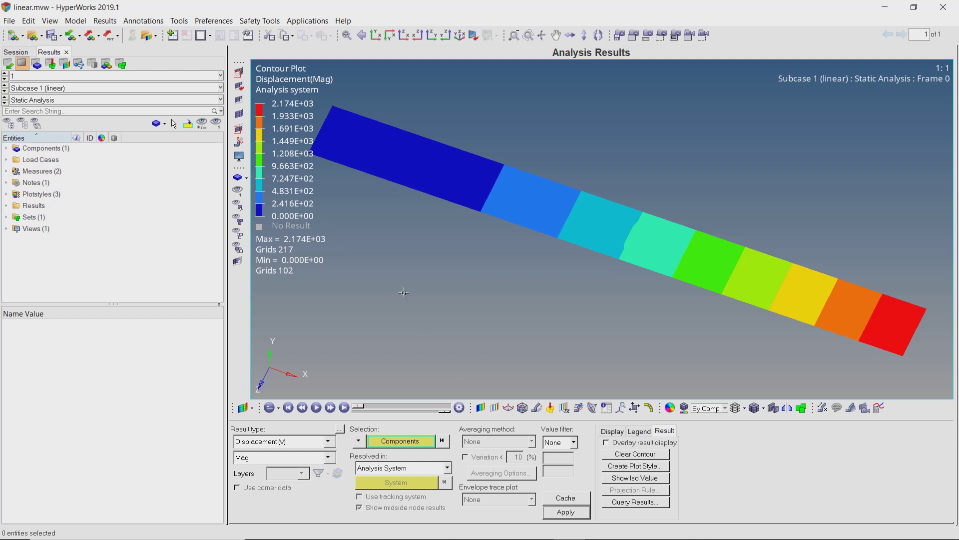
- Change the contour legend's numeric format to Fixed
{"action": "right_click", "coordinate": [298, 154]}
{"action": "mouse_move", "coordinate": [341, 183]}
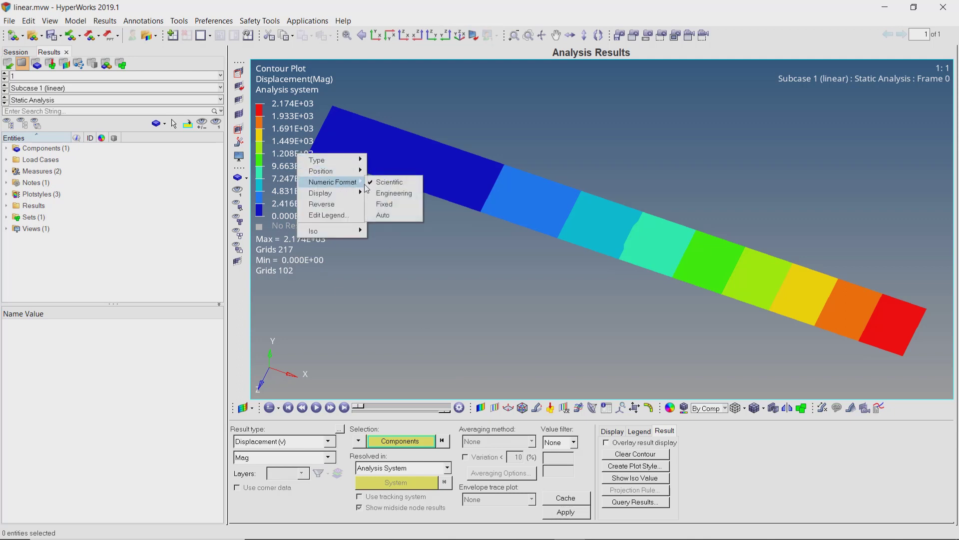
{"action": "left_click", "coordinate": [392, 203]}
- Step through the animation frames to examine the plate's linear deformation, returning to frame 0
{"action": "left_click_drag", "start_coordinate": [602, 238], "coordinate": [610, 213], "text": "ctrl"}
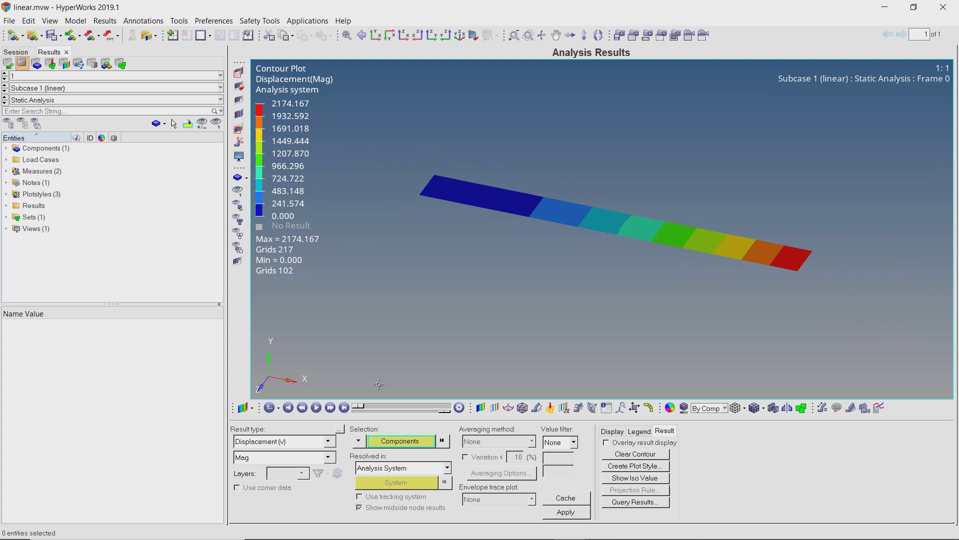
{"action": "left_click_drag", "start_coordinate": [359, 407], "coordinate": [425, 407]}
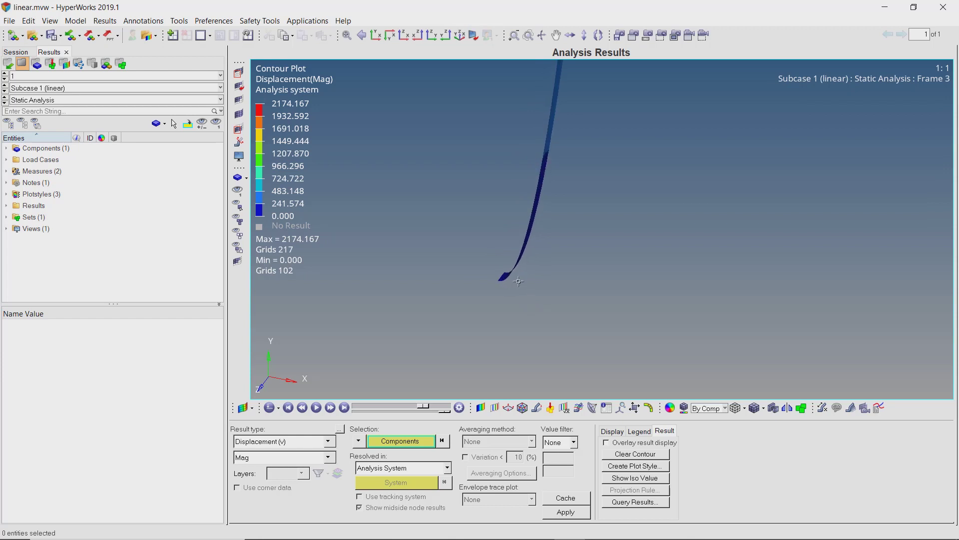
{"action": "left_click_drag", "start_coordinate": [424, 407], "coordinate": [361, 408]}
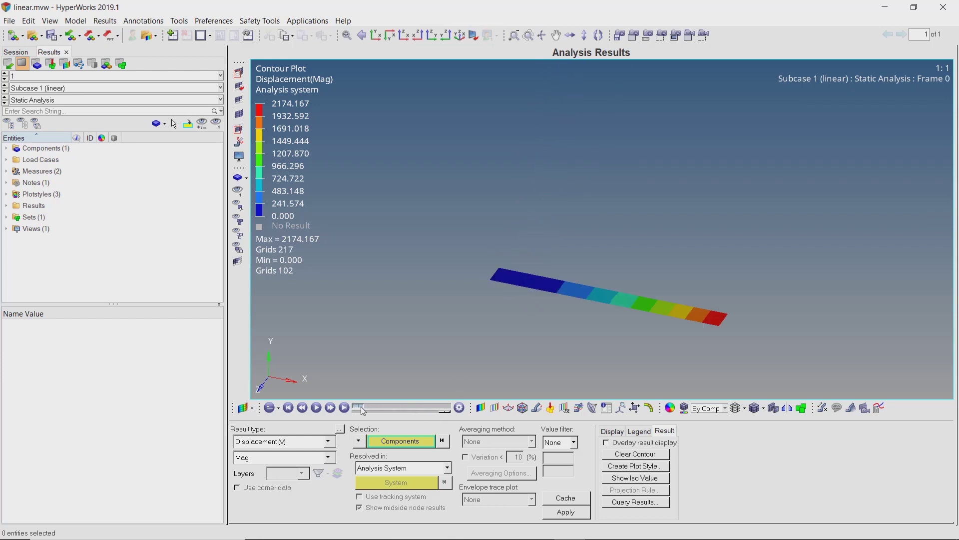
- Contour the von Mises element stresses (2D & 3D) on the plate with the Simple averaging method
{"action": "left_click", "coordinate": [328, 441]}
{"action": "left_click", "coordinate": [326, 462]}
{"action": "left_click", "coordinate": [467, 445]}
{"action": "left_click", "coordinate": [473, 458]}
{"action": "left_click", "coordinate": [556, 513]}
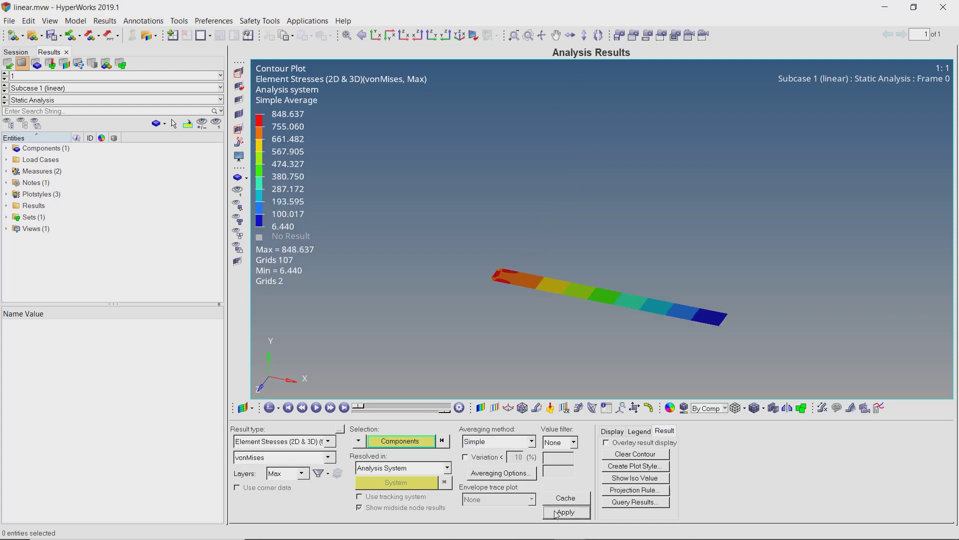
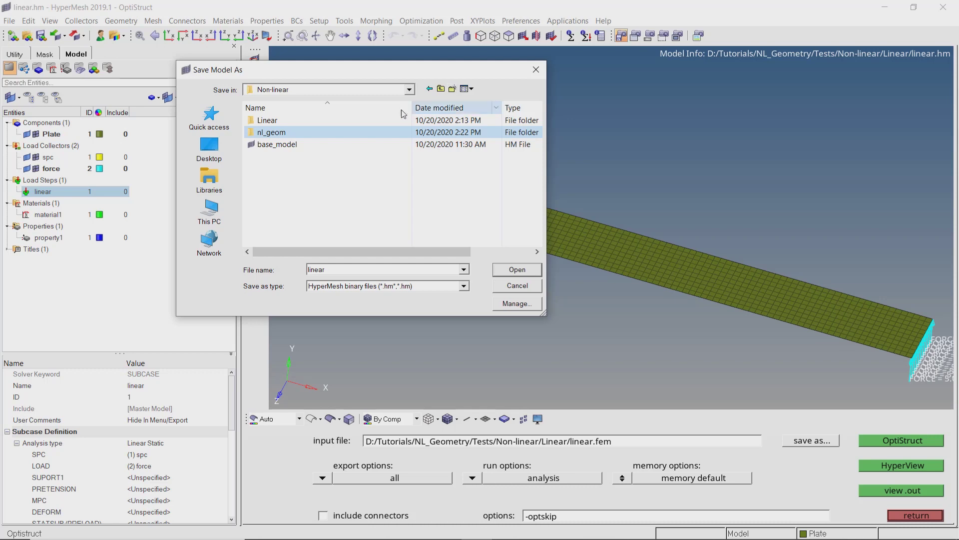
- Save the HyperMesh model as nl_geom in the nl_geom folder
{"action": "double_click", "coordinate": [349, 131]}
{"action": "left_click", "coordinate": [378, 272]}
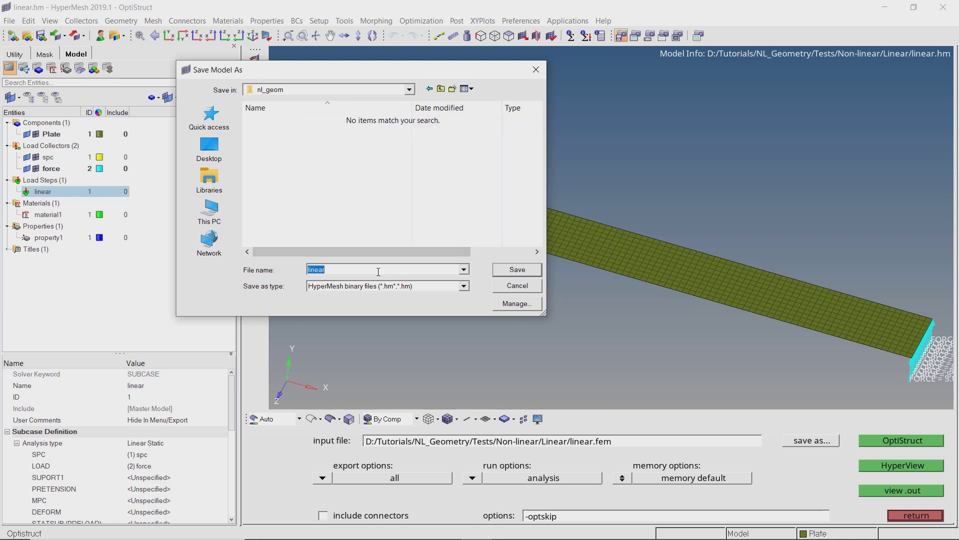
{"action": "type", "text": "nl_geom"}
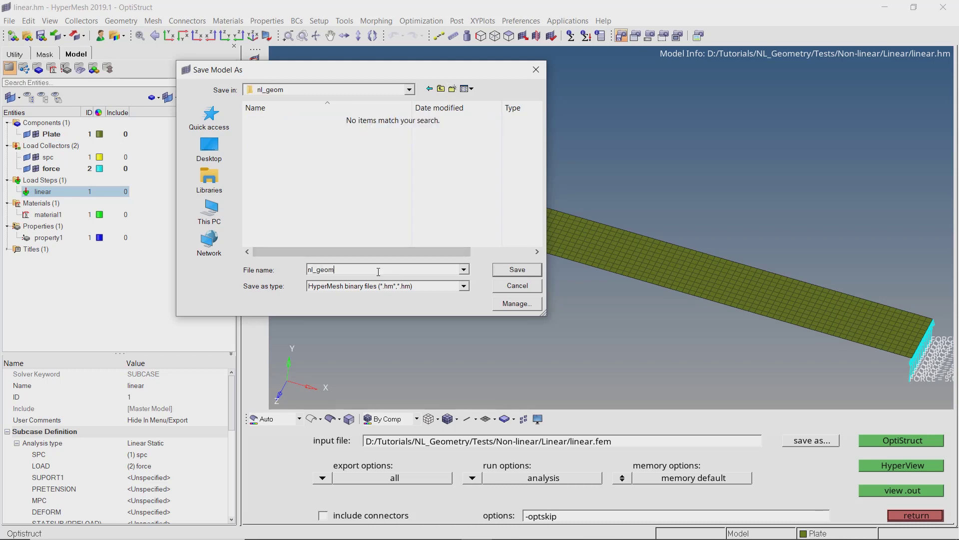
{"action": "key", "text": "Return"}
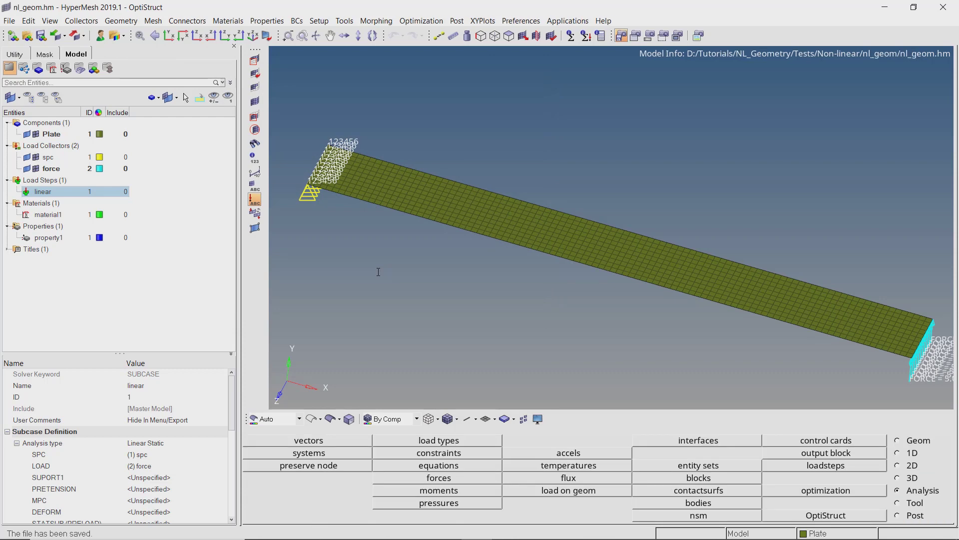
- Delete the linear load step from the model
{"action": "right_click", "coordinate": [49, 194]}
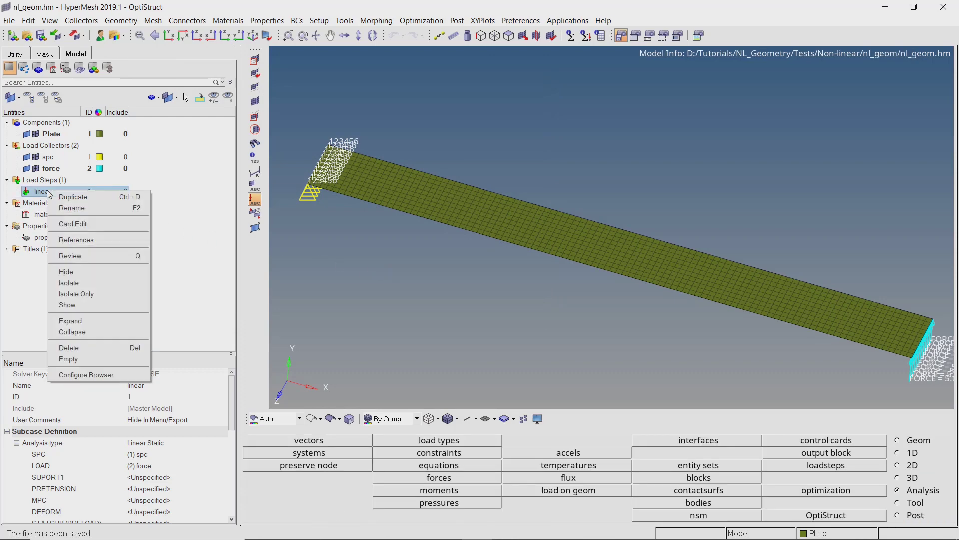
{"action": "left_click", "coordinate": [91, 345]}
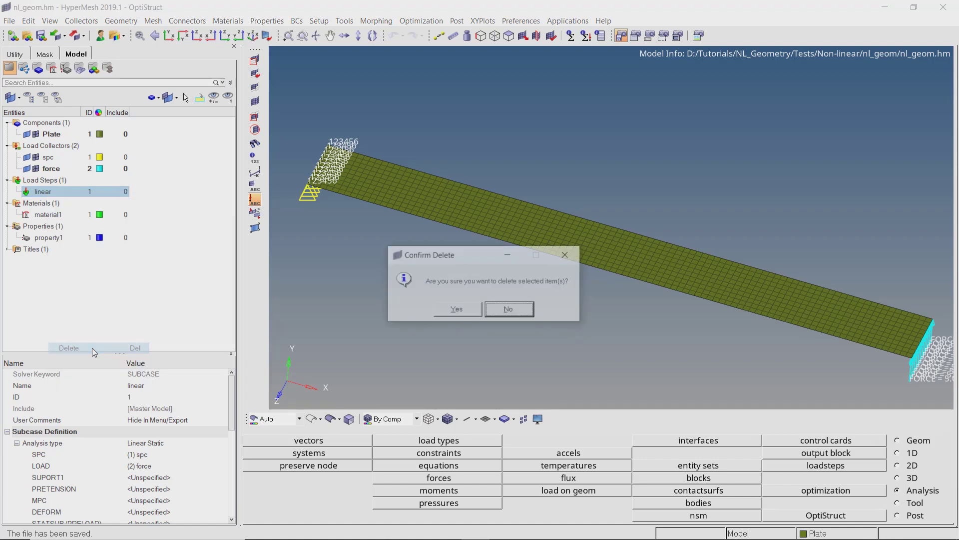
{"action": "left_click", "coordinate": [456, 311]}
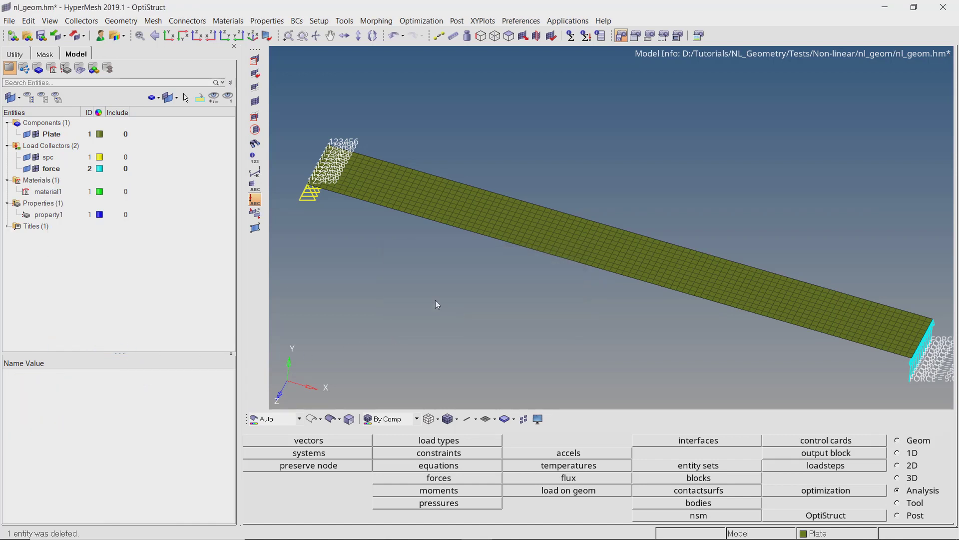
- Create a load step named non-linear
{"action": "right_click", "coordinate": [180, 180]}
{"action": "mouse_move", "coordinate": [242, 179]}
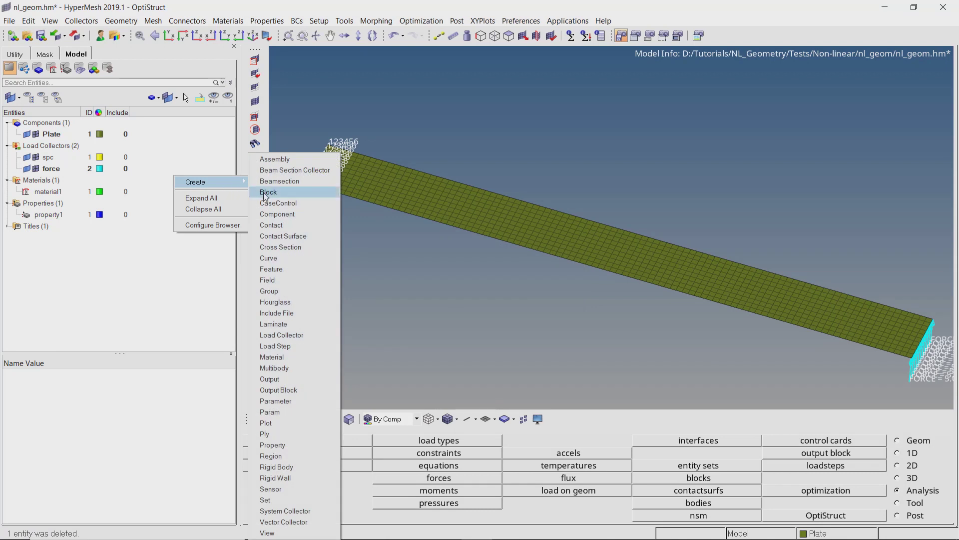
{"action": "left_click", "coordinate": [295, 345]}
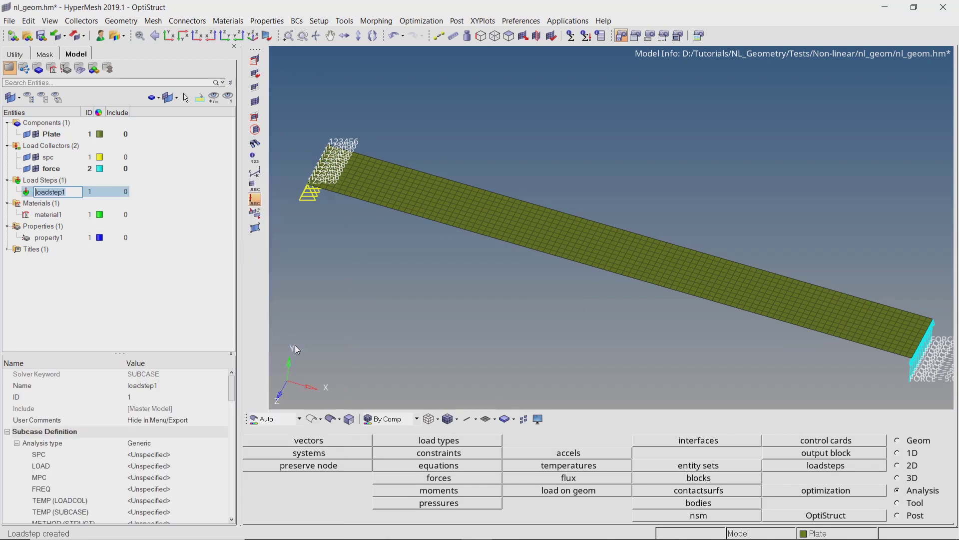
{"action": "type", "text": "non-linear"}
{"action": "key", "text": "Return"}
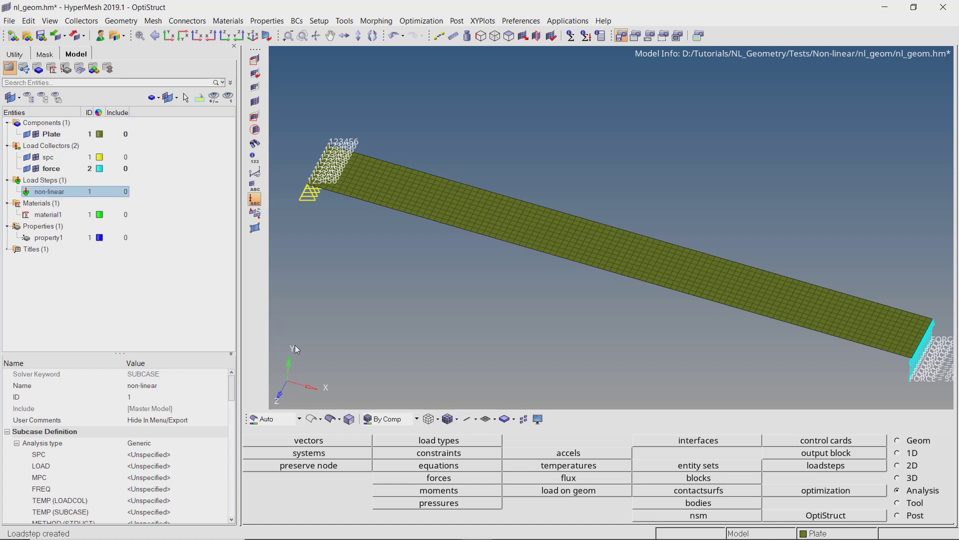
- Set the analysis type of the non-linear load step to Non-linear static
{"action": "left_click", "coordinate": [167, 444]}
{"action": "left_click", "coordinate": [167, 444]}
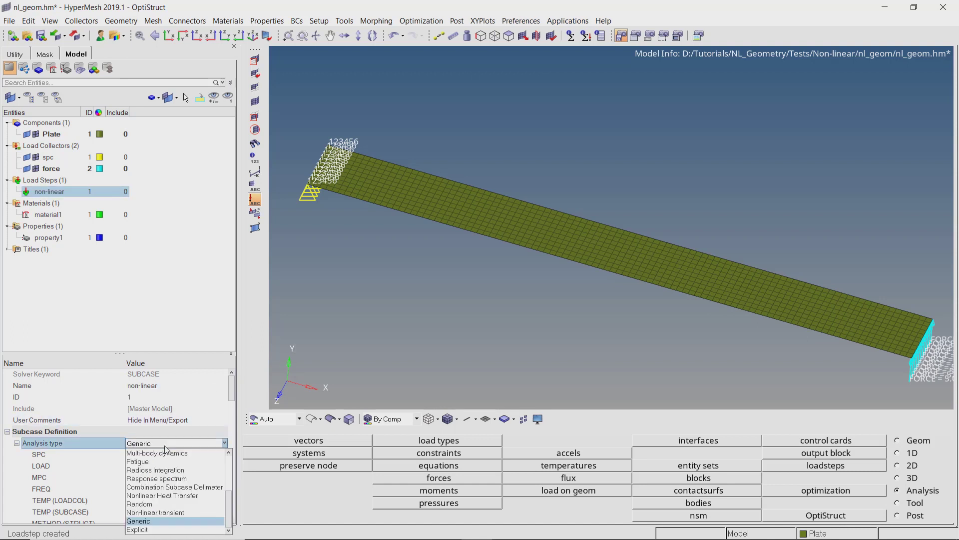
{"action": "scroll", "coordinate": [170, 489], "scroll_direction": "up", "scroll_amount": 4}
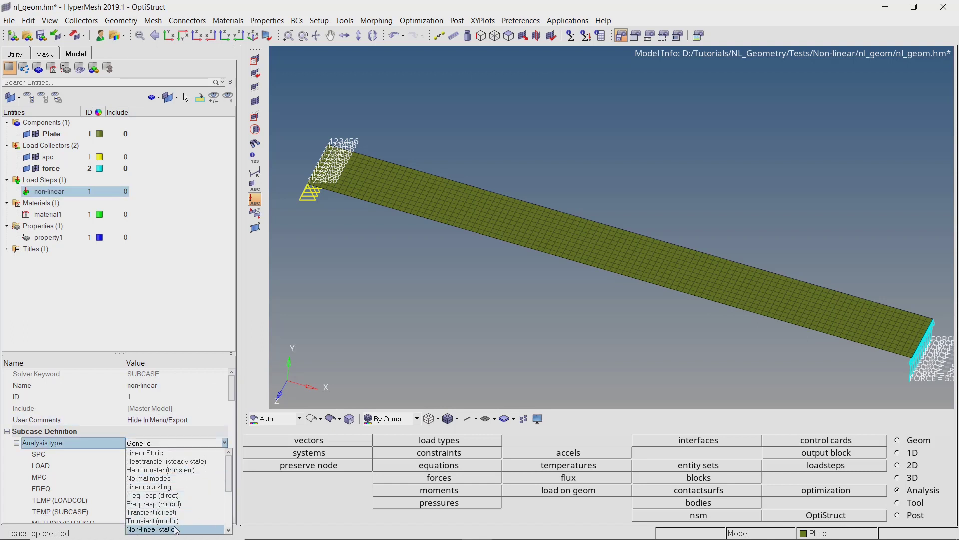
{"action": "left_click", "coordinate": [176, 530]}
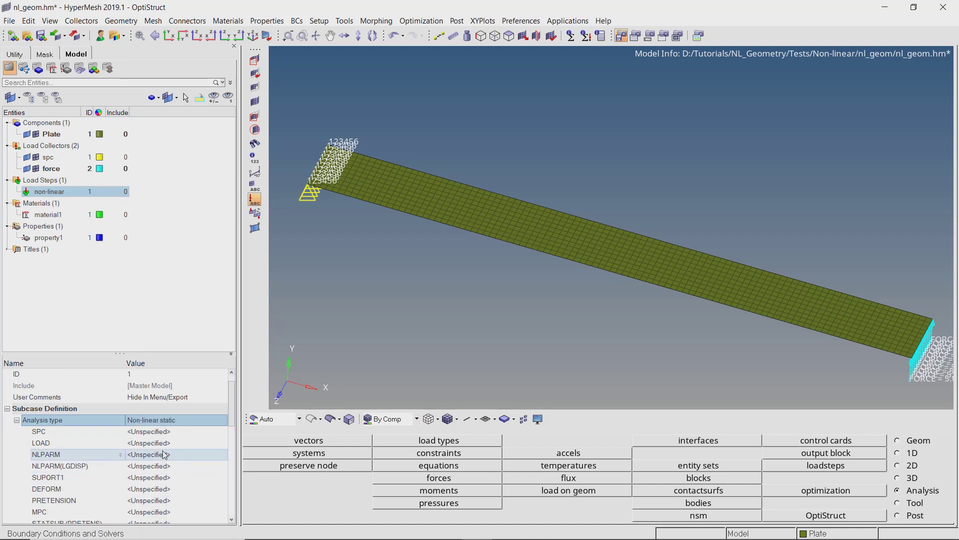
- Assign the spc load collector as the load step's SPC and the force load collector as its LOAD
{"action": "left_click", "coordinate": [166, 431]}
{"action": "left_click", "coordinate": [167, 431]}
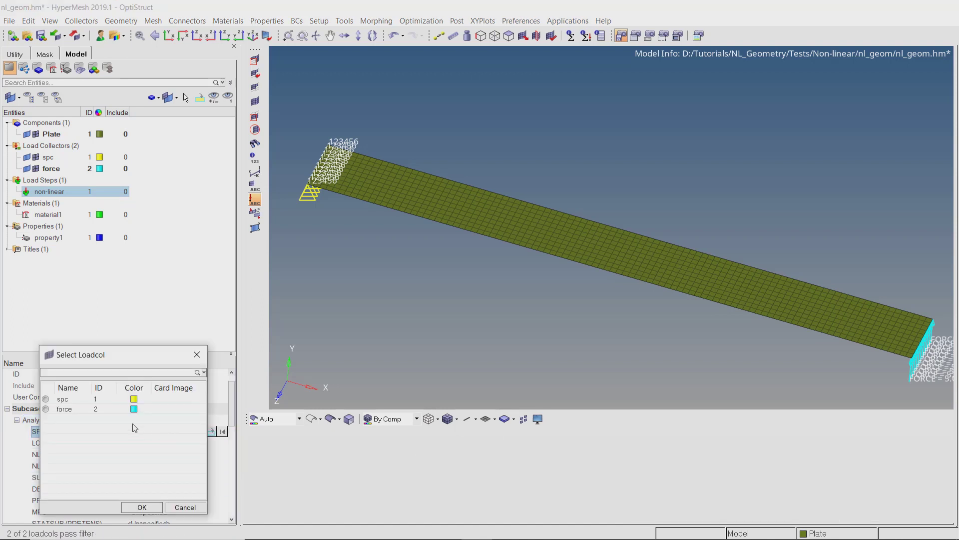
{"action": "left_click", "coordinate": [62, 399]}
{"action": "left_click", "coordinate": [137, 508]}
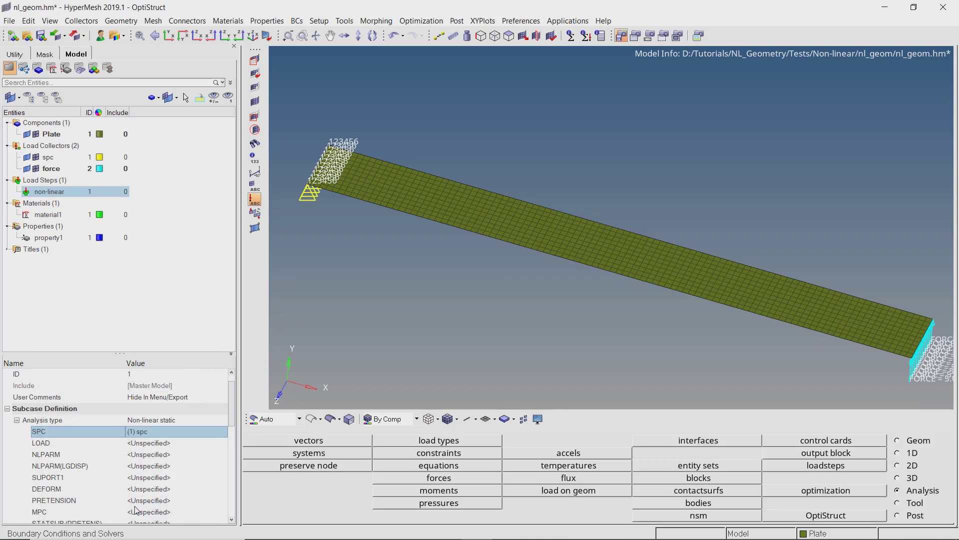
{"action": "left_click", "coordinate": [152, 445]}
{"action": "left_click", "coordinate": [151, 447]}
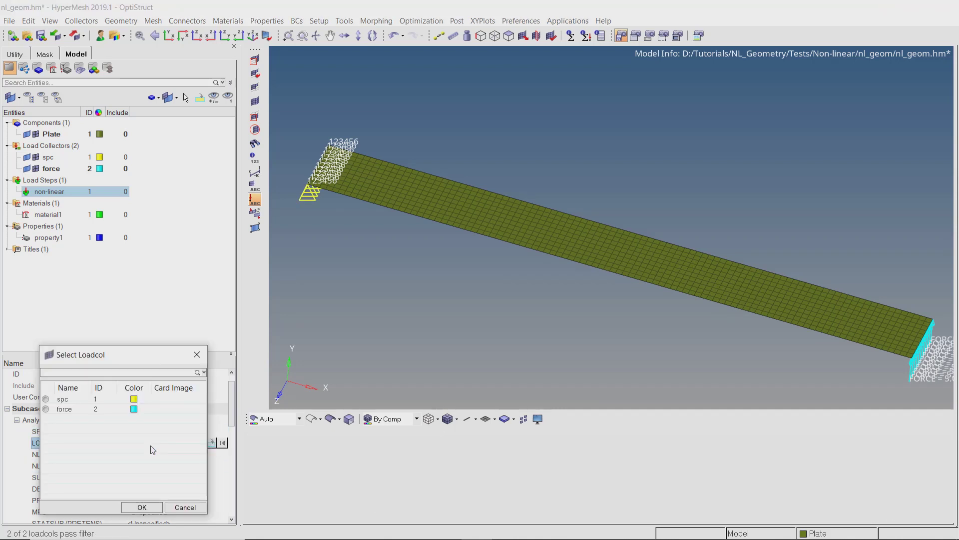
{"action": "left_click", "coordinate": [69, 408]}
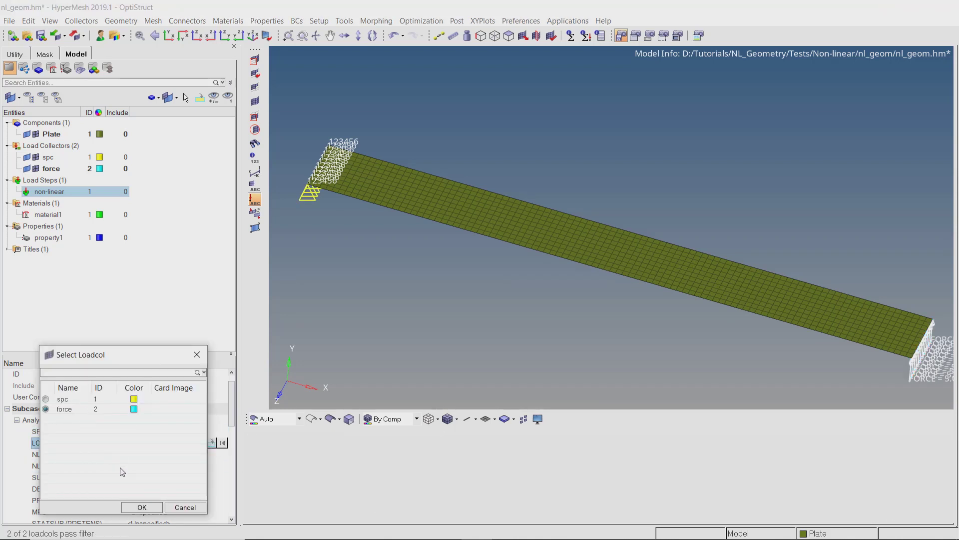
{"action": "left_click", "coordinate": [146, 508]}
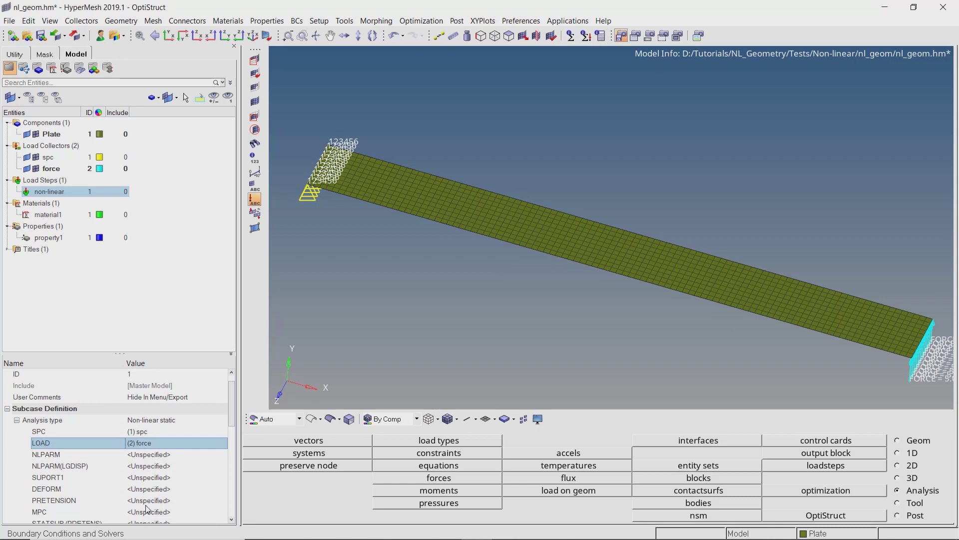
- Create a load collector named NLParm for the load step's NLPARM(LGDISP) entry
{"action": "right_click", "coordinate": [148, 467]}
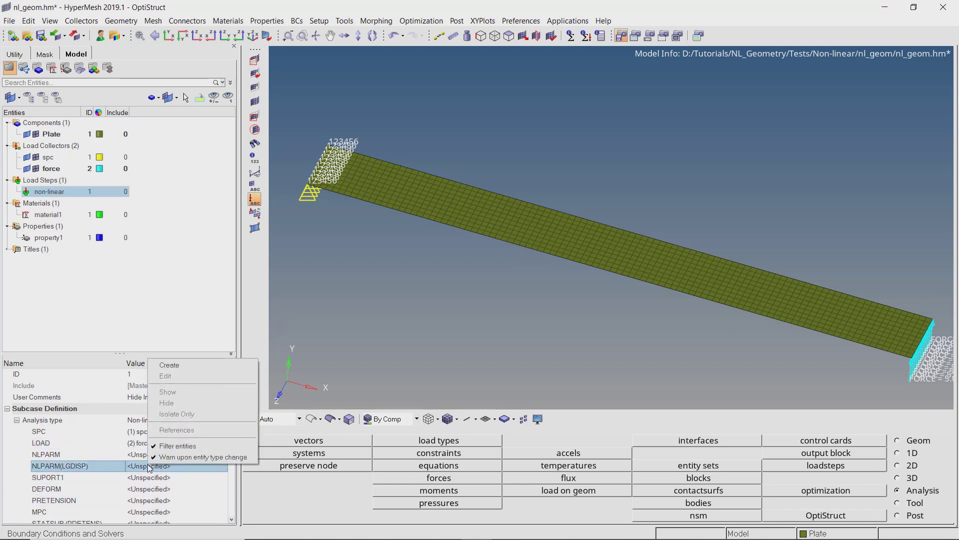
{"action": "left_click", "coordinate": [170, 364]}
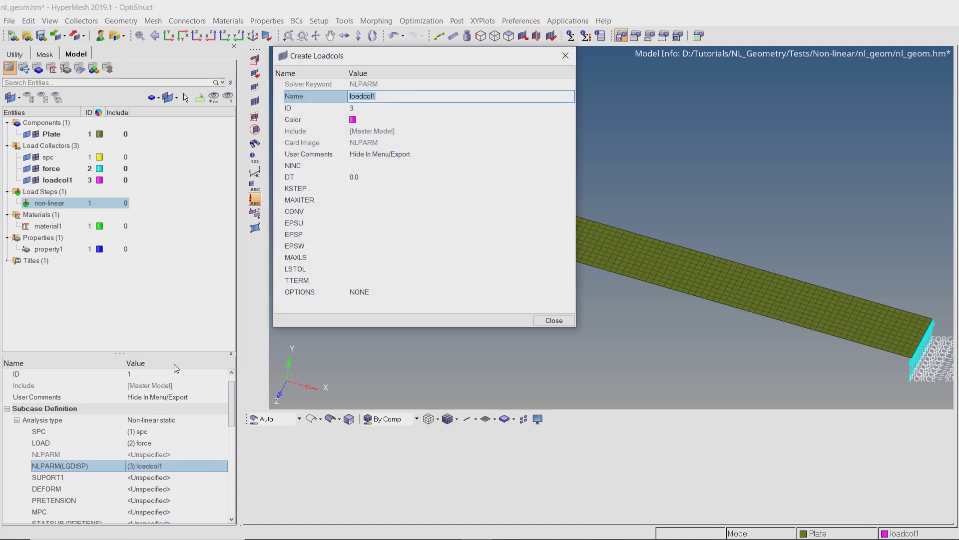
{"action": "type", "text": "NLParm"}
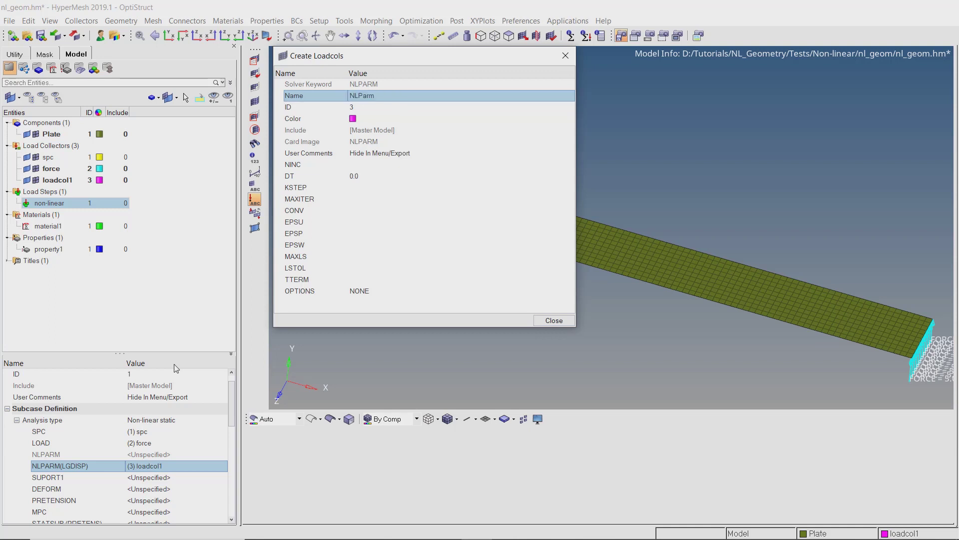
{"action": "key", "text": "Return"}
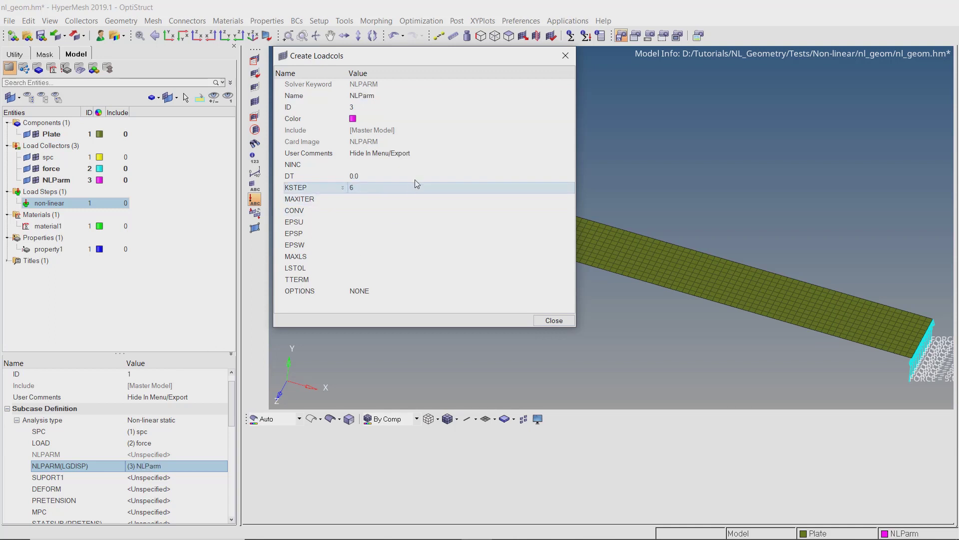
- Set NINC to 10, KSTEP to 6 and MAXITER to 25 for the NLParm load collector
{"action": "left_click", "coordinate": [424, 167]}
{"action": "key", "text": "Return"}
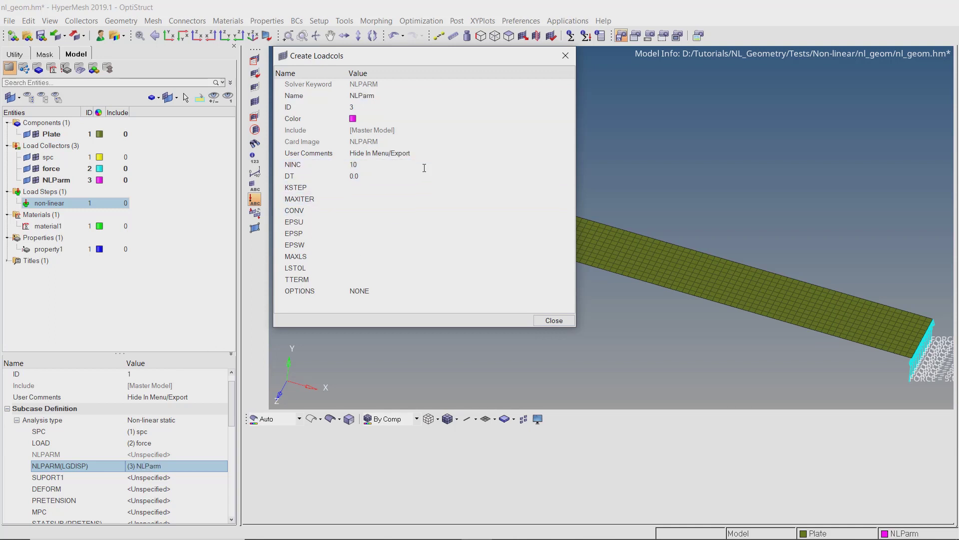
{"action": "left_click", "coordinate": [430, 193]}
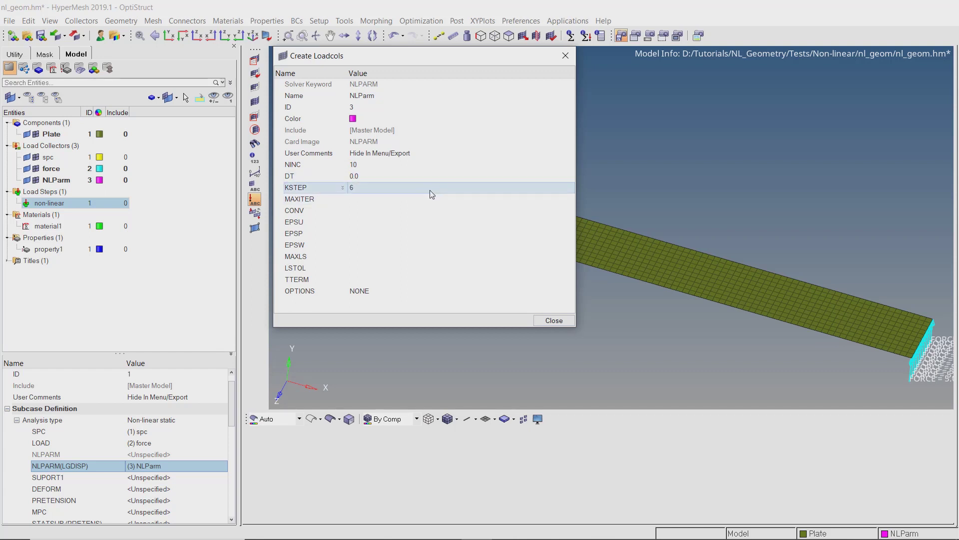
{"action": "type", "text": "6"}
{"action": "key", "text": "Return"}
{"action": "left_click", "coordinate": [432, 199]}
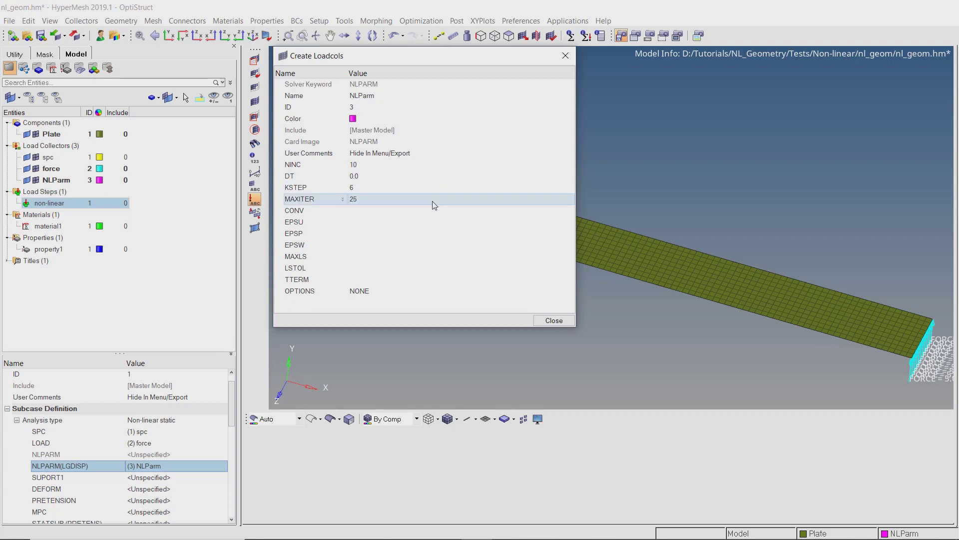
{"action": "key", "text": "Return"}
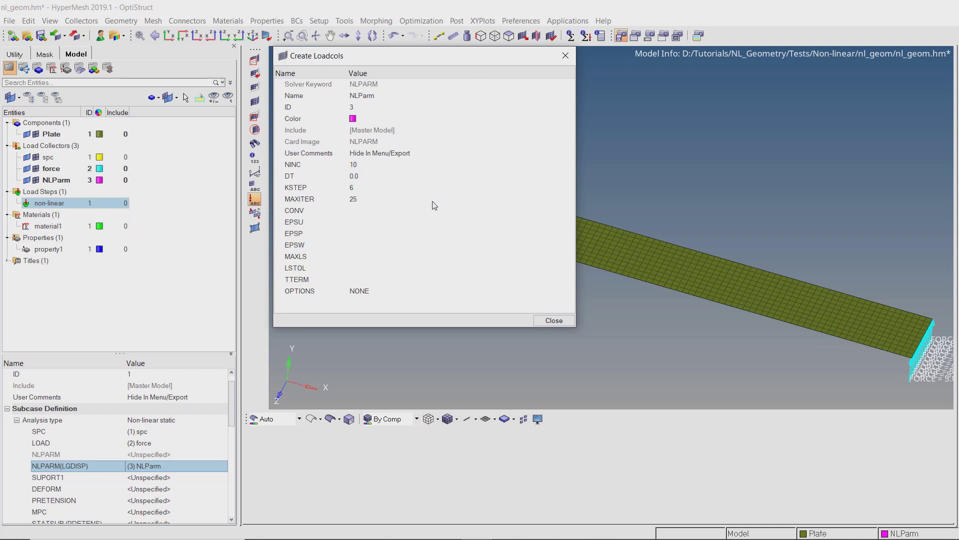
{"action": "left_click", "coordinate": [554, 320]}
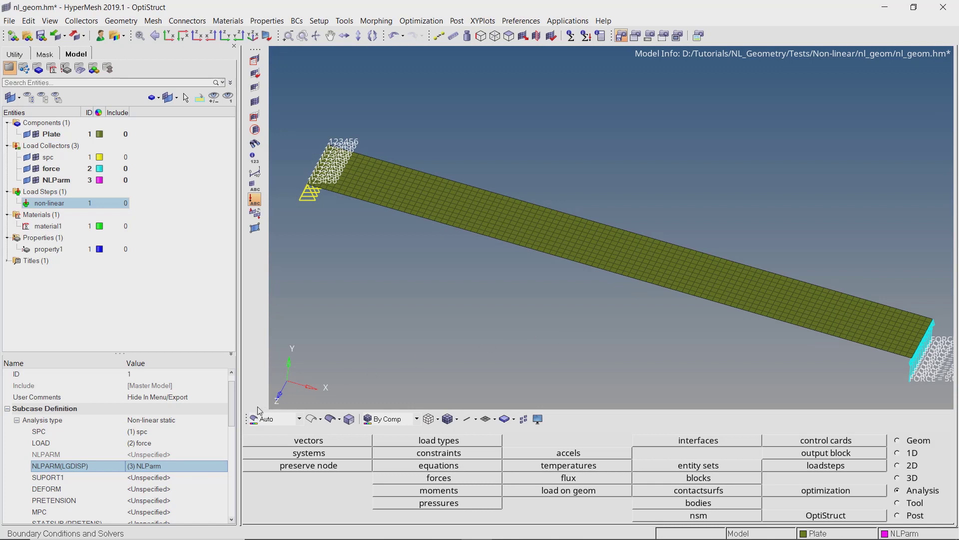
- Create a load collector named NLout for the load step's NLOUT entry
{"action": "scroll", "coordinate": [208, 450], "scroll_direction": "down", "scroll_amount": 3}
{"action": "left_click", "coordinate": [183, 454]}
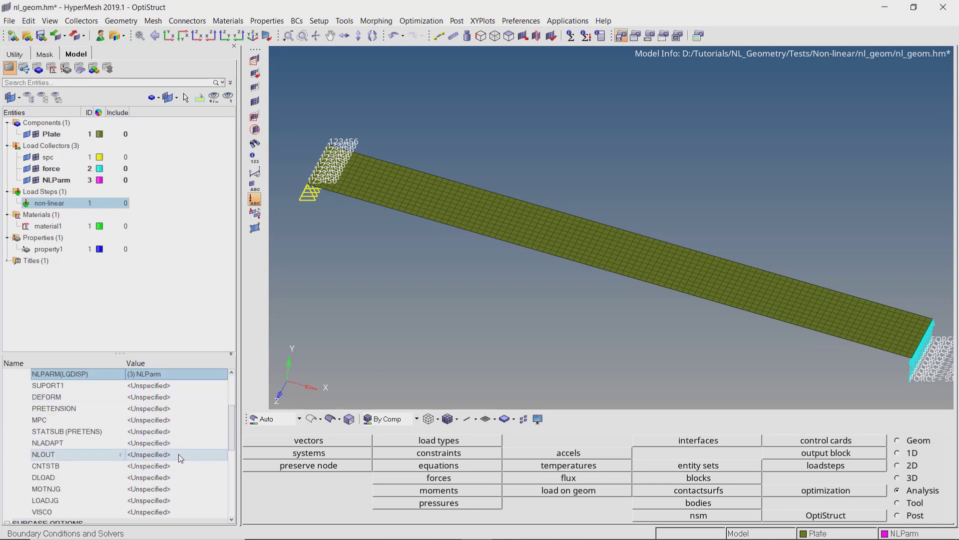
{"action": "right_click", "coordinate": [179, 454]}
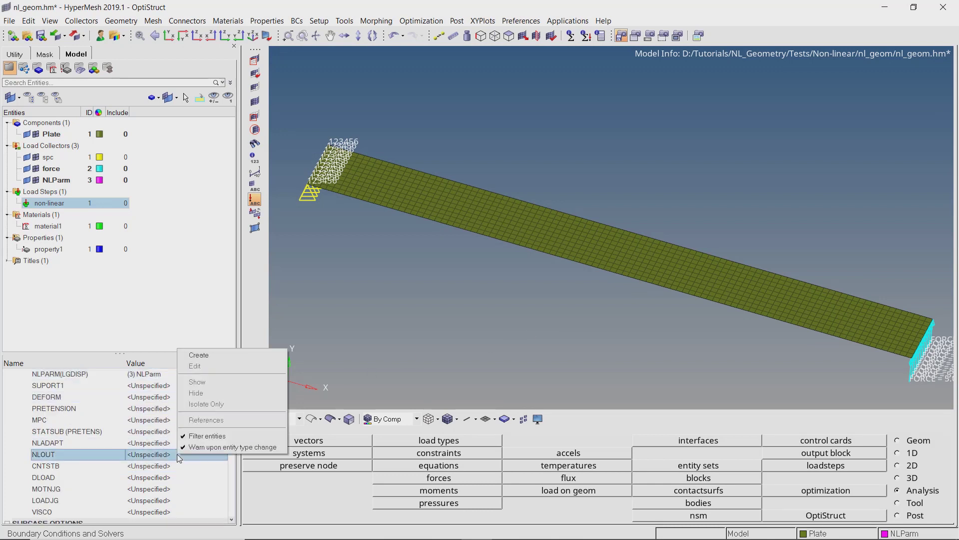
{"action": "left_click", "coordinate": [223, 355]}
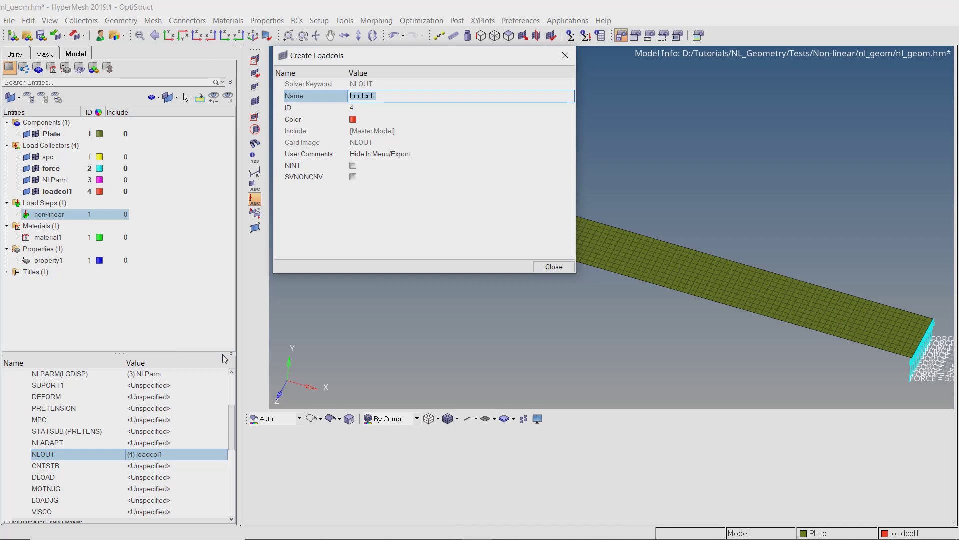
{"action": "type", "text": "NLout"}
{"action": "key", "text": "Return"}
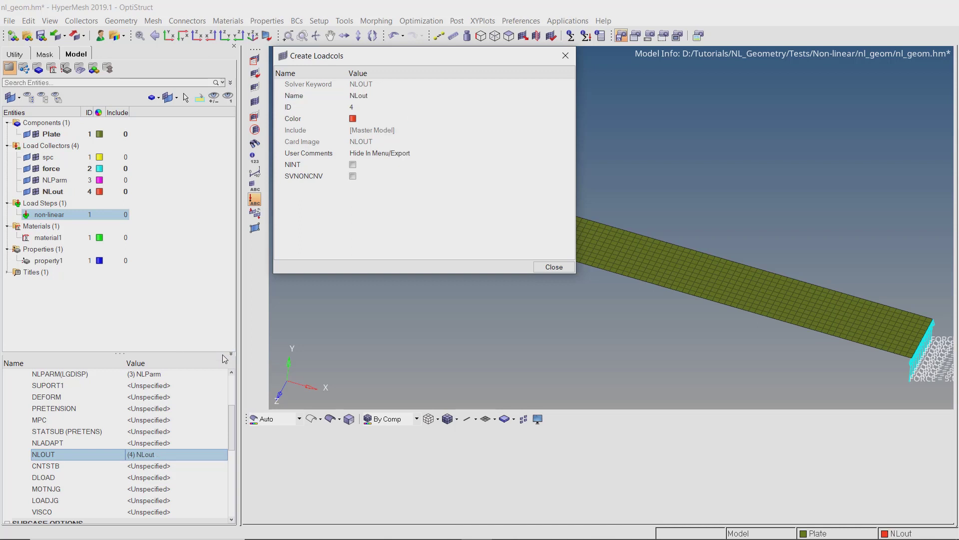
- Enable NINT in the NLout load collector with a value of 10
{"action": "left_click", "coordinate": [353, 164]}
{"action": "left_click", "coordinate": [370, 176]}
{"action": "type", "text": "10"}
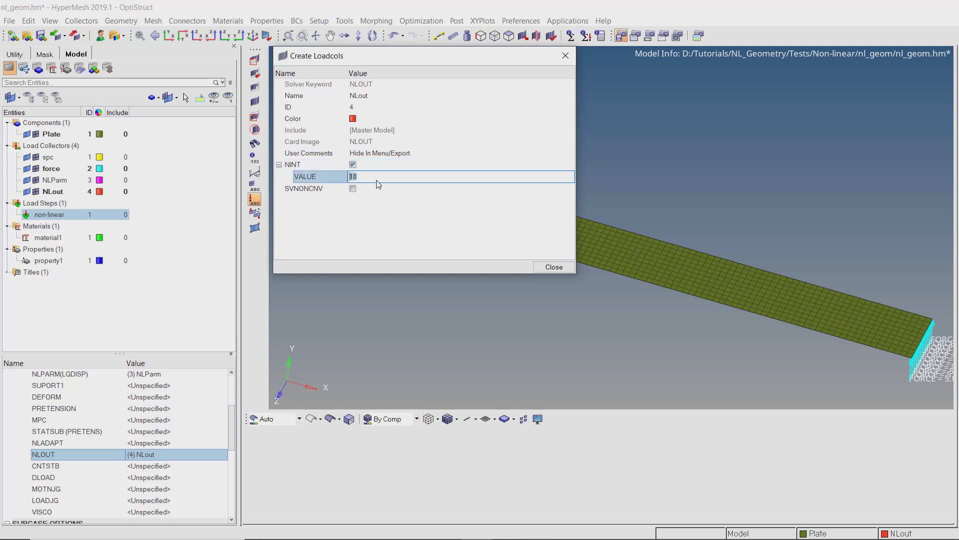
{"action": "key", "text": "Return"}
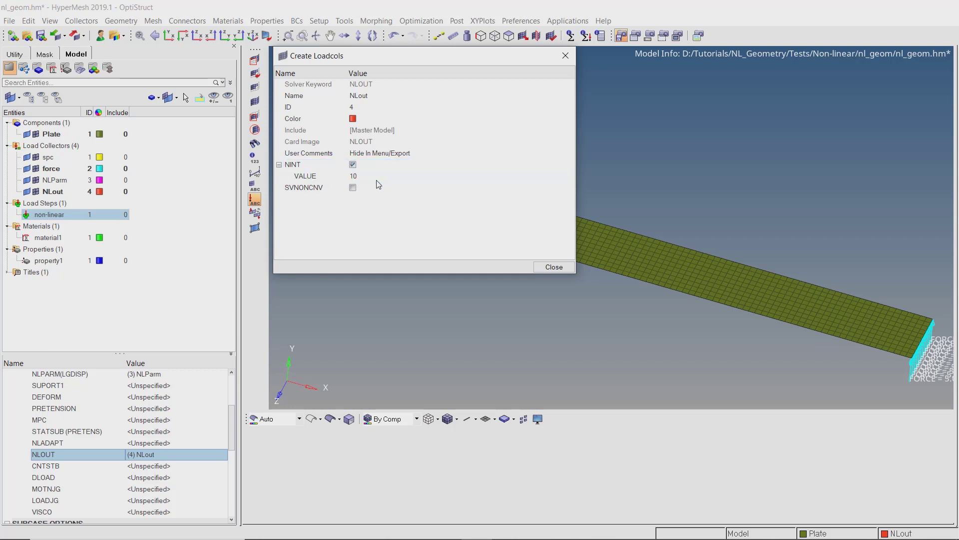
{"action": "left_click", "coordinate": [553, 266]}
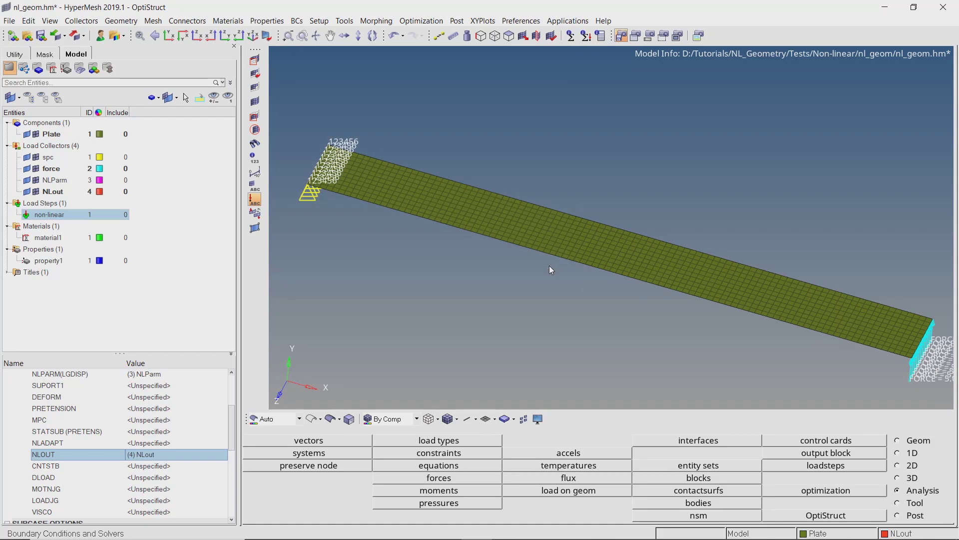
- Search for the PARAM control card and add it to the model
{"action": "key", "text": "ctrl+f"}
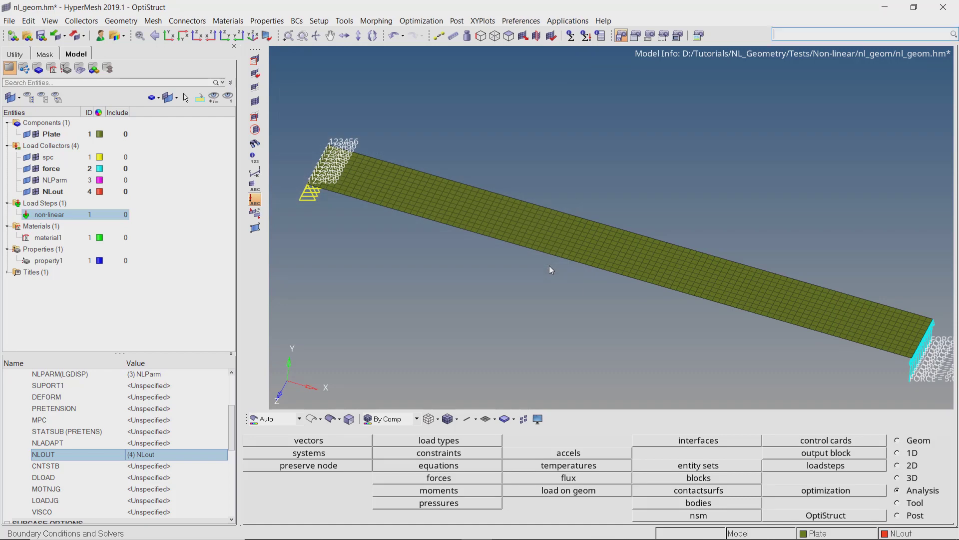
{"action": "type", "text": "Param"}
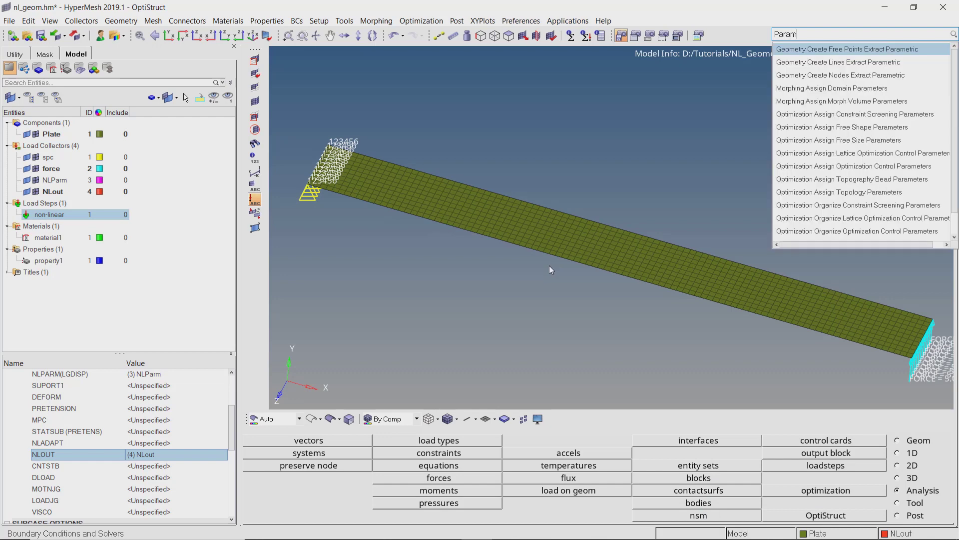
{"action": "key", "text": "Down"}
{"action": "key", "text": "Down"}
{"action": "key", "text": "Down"}
{"action": "key", "text": "Down"}
{"action": "key", "text": "Down"}
{"action": "key", "text": "Down"}
{"action": "key", "text": "Down"}
{"action": "key", "text": "Down"}
{"action": "key", "text": "Down"}
{"action": "key", "text": "Down"}
{"action": "key", "text": "Down"}
{"action": "key", "text": "Down"}
{"action": "key", "text": "Down"}
{"action": "key", "text": "Down"}
{"action": "key", "text": "Down"}
{"action": "key", "text": "Down"}
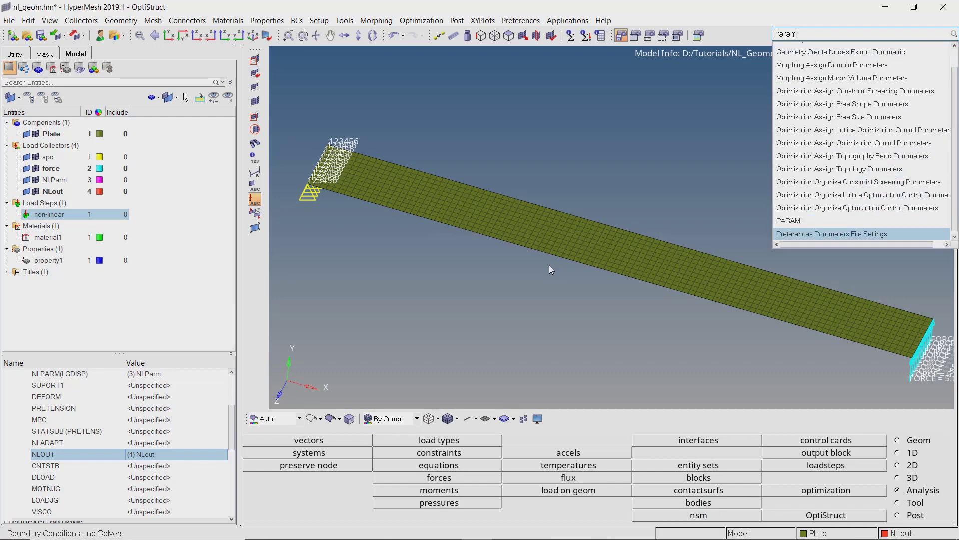
{"action": "key", "text": "Up"}
{"action": "key", "text": "Return"}
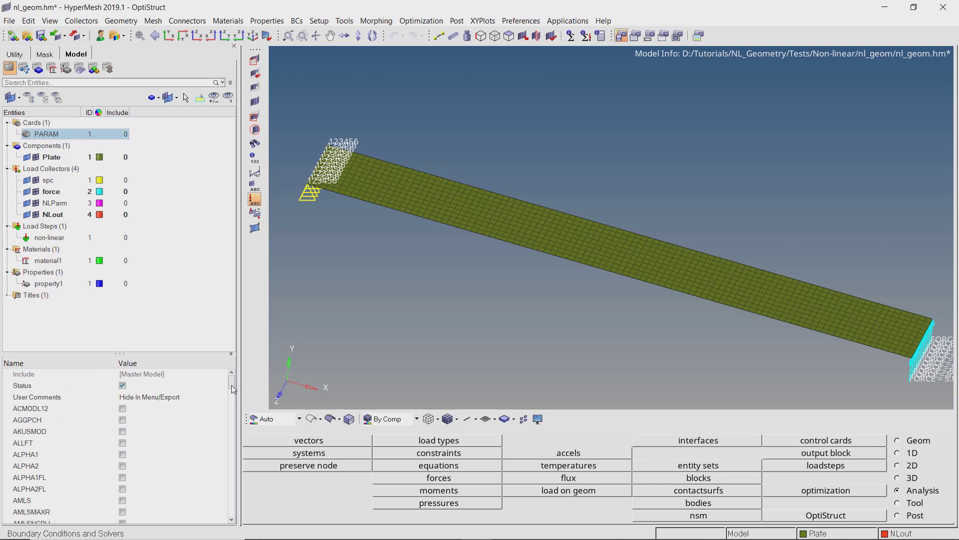
- Enable EXPERTNL with the option YES and enable FLLWER in the PARAM card
{"action": "scroll", "coordinate": [207, 418], "scroll_direction": "down", "scroll_amount": 10}
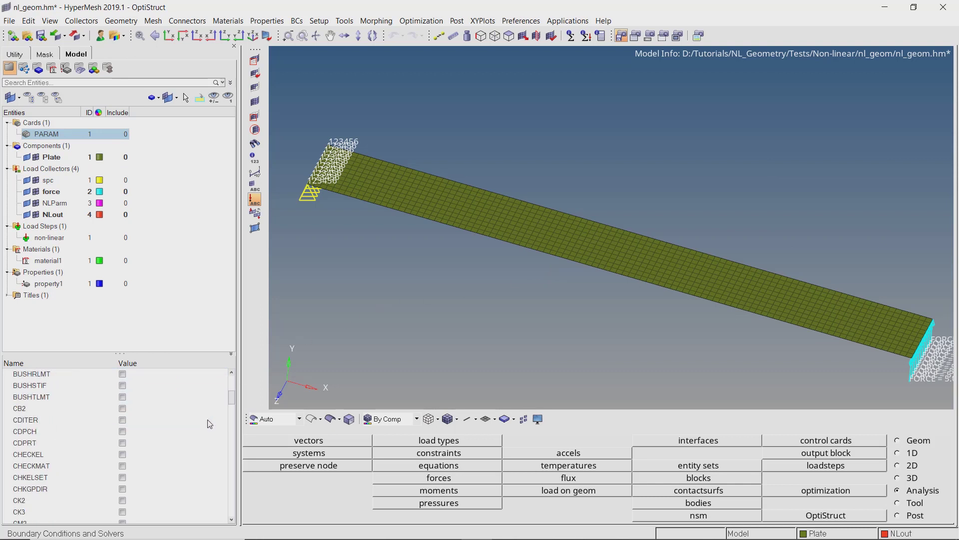
{"action": "scroll", "coordinate": [210, 424], "scroll_direction": "down", "scroll_amount": 8}
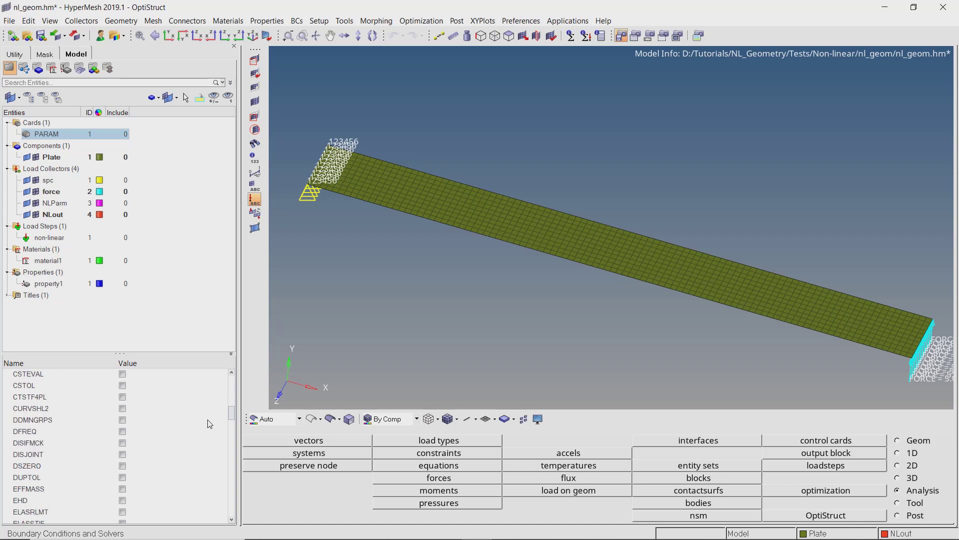
{"action": "scroll", "coordinate": [210, 424], "scroll_direction": "down", "scroll_amount": 6}
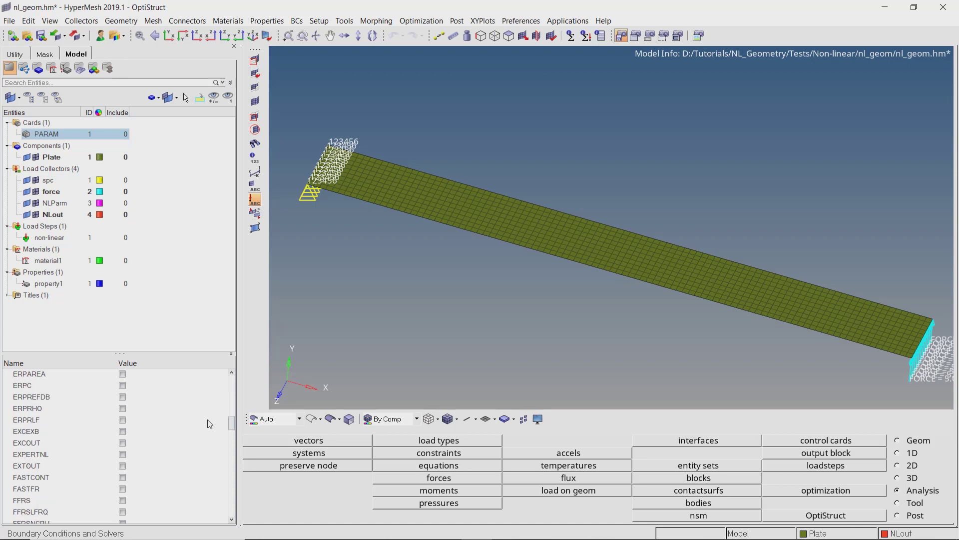
{"action": "left_click", "coordinate": [122, 455]}
{"action": "left_click", "coordinate": [138, 478]}
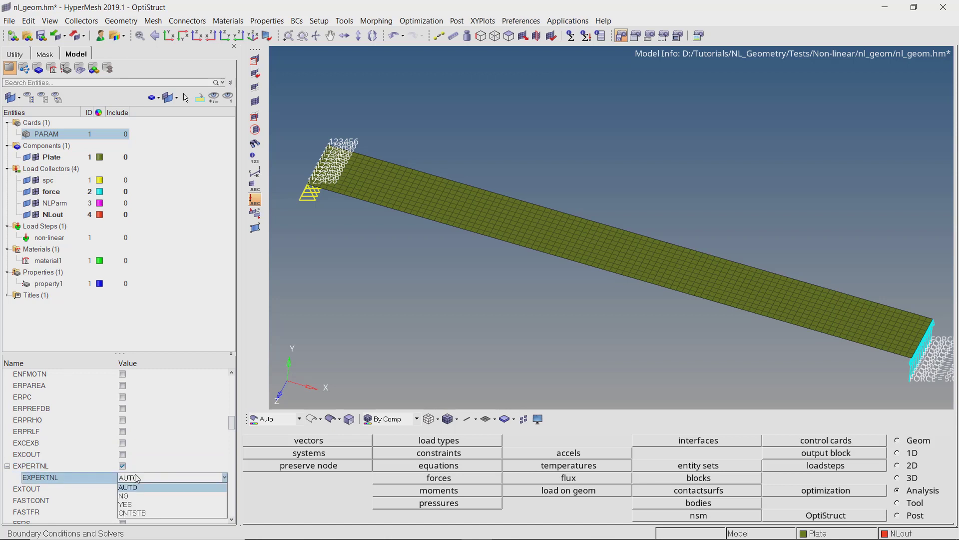
{"action": "left_click", "coordinate": [139, 504]}
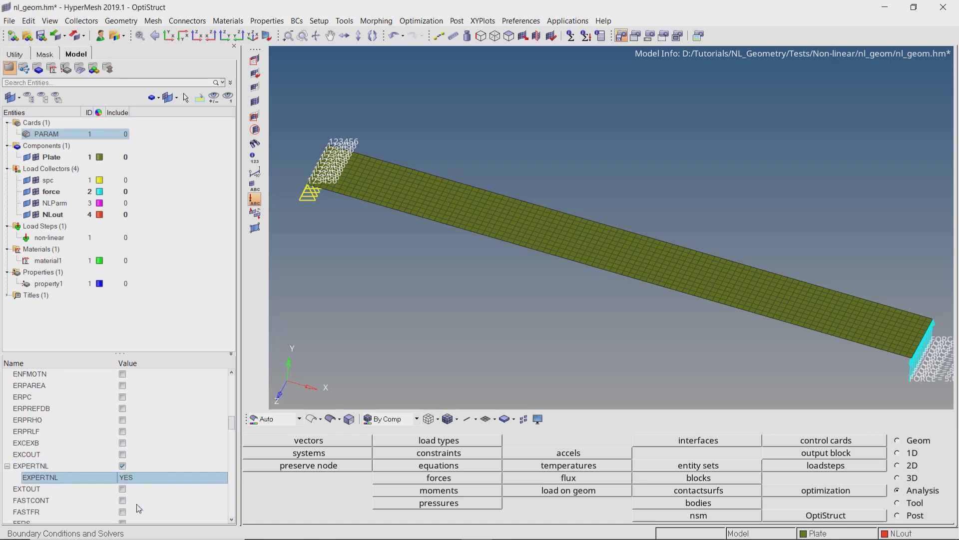
{"action": "scroll", "coordinate": [139, 508], "scroll_direction": "down", "scroll_amount": 3}
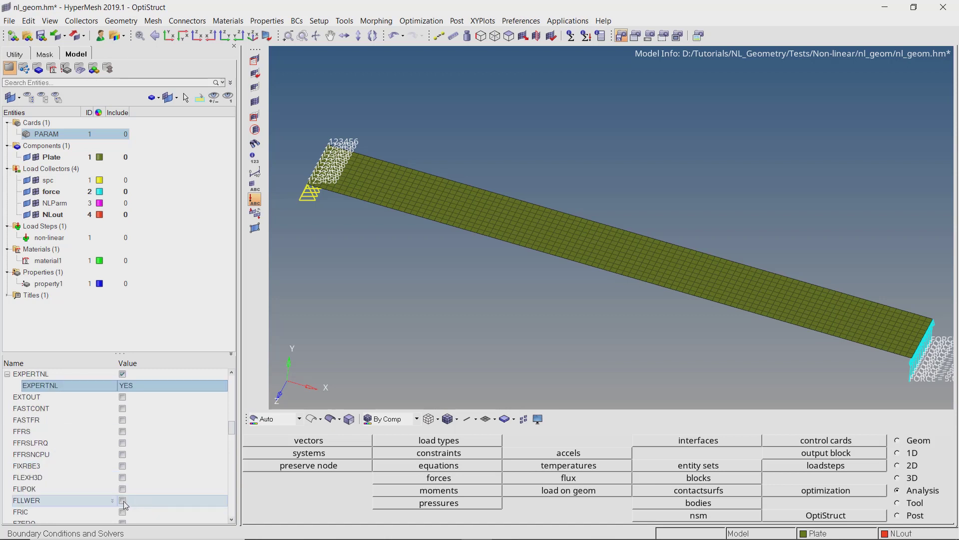
{"action": "left_click", "coordinate": [123, 501]}
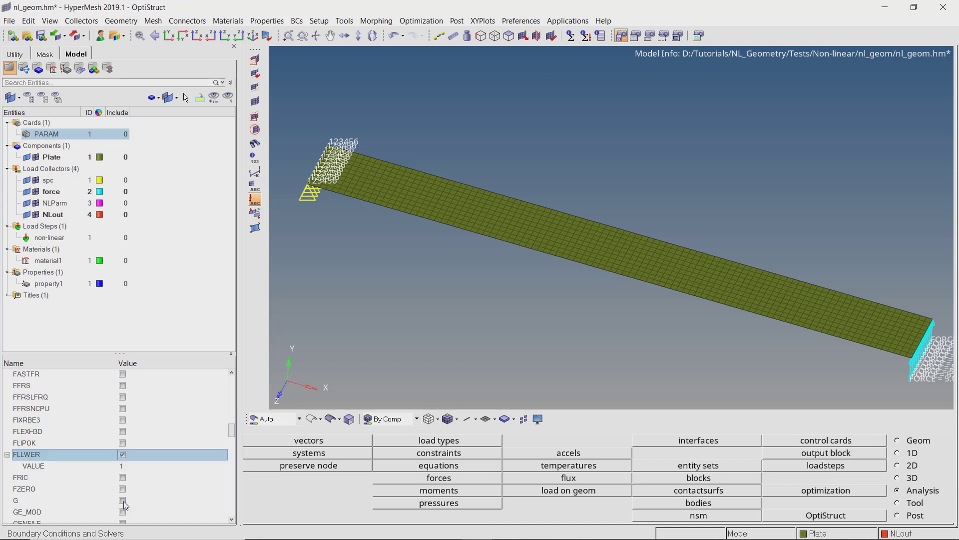
- Enable NLAFILE in the PARAM card and set its value to YES
{"action": "scroll", "coordinate": [125, 504], "scroll_direction": "down", "scroll_amount": 6}
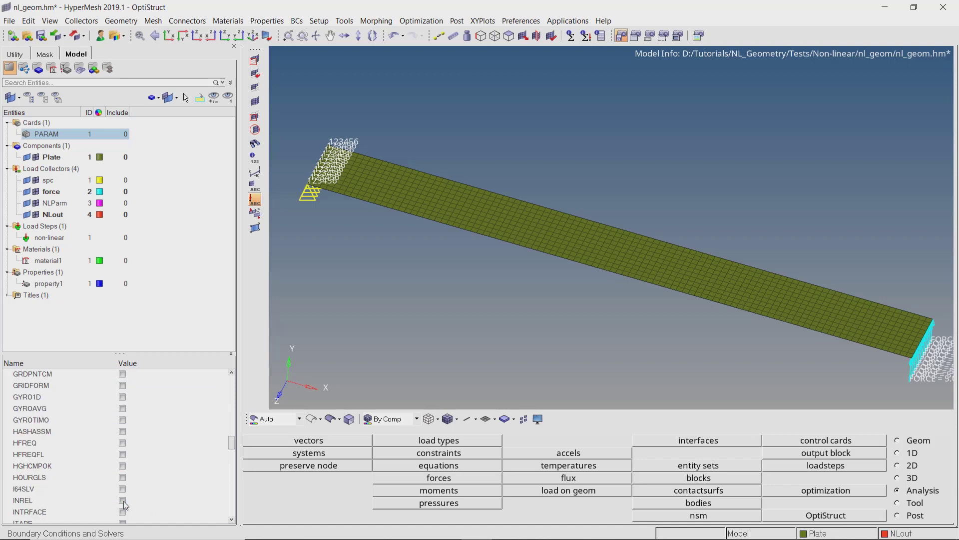
{"action": "scroll", "coordinate": [124, 504], "scroll_direction": "down", "scroll_amount": 6}
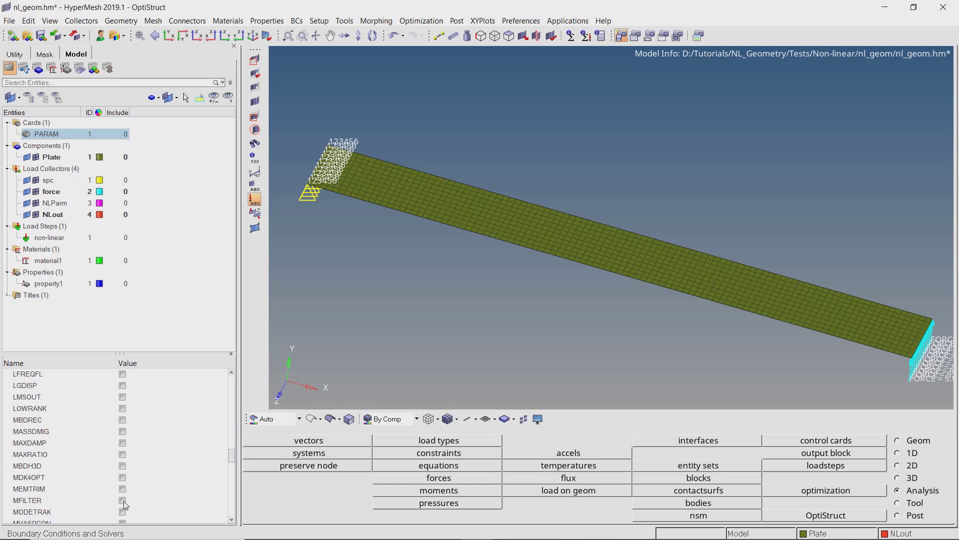
{"action": "scroll", "coordinate": [125, 504], "scroll_direction": "down", "scroll_amount": 4}
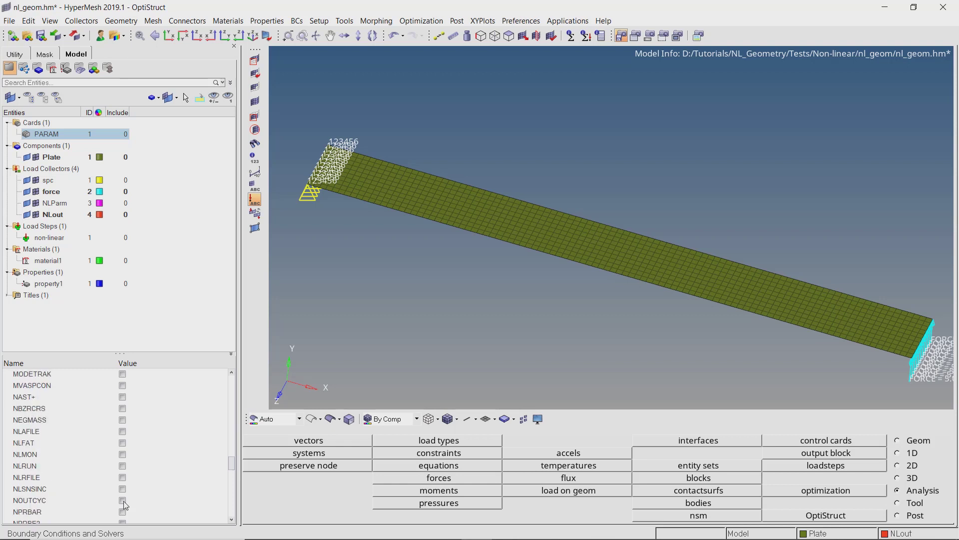
{"action": "left_click", "coordinate": [122, 430]}
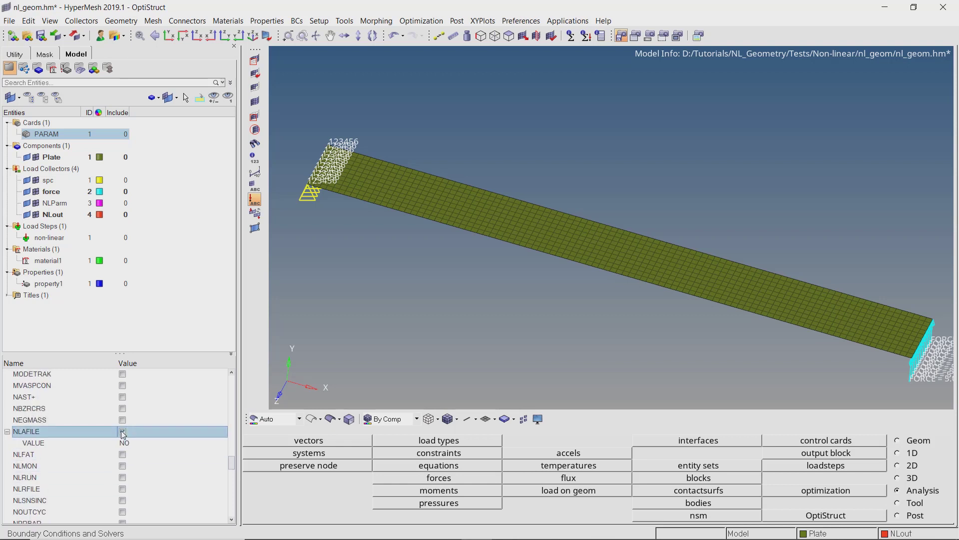
{"action": "left_click", "coordinate": [125, 442]}
{"action": "left_click", "coordinate": [129, 466]}
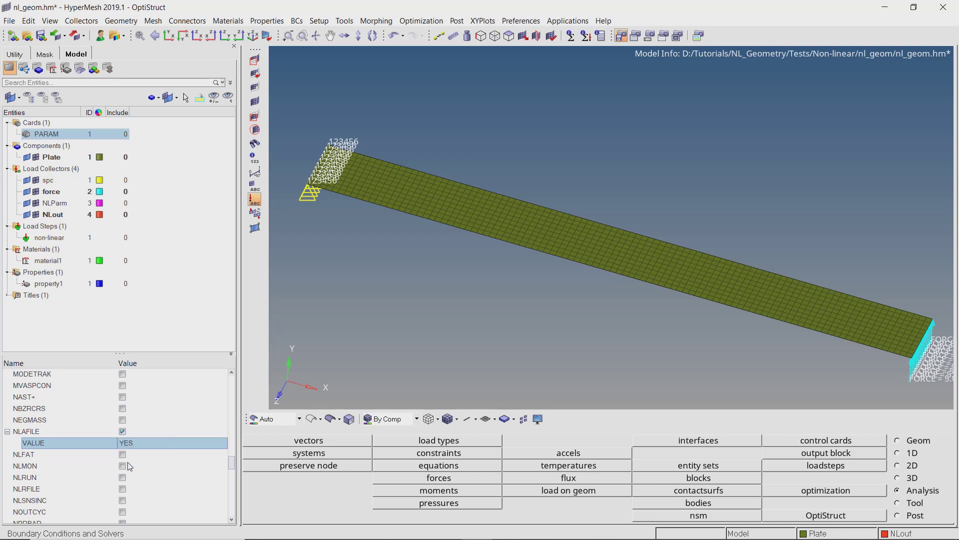
- Enable NLMON in the PARAM card, choose a monitoring value other than NO, and leave the card
{"action": "left_click", "coordinate": [122, 466]}
{"action": "left_click", "coordinate": [127, 478]}
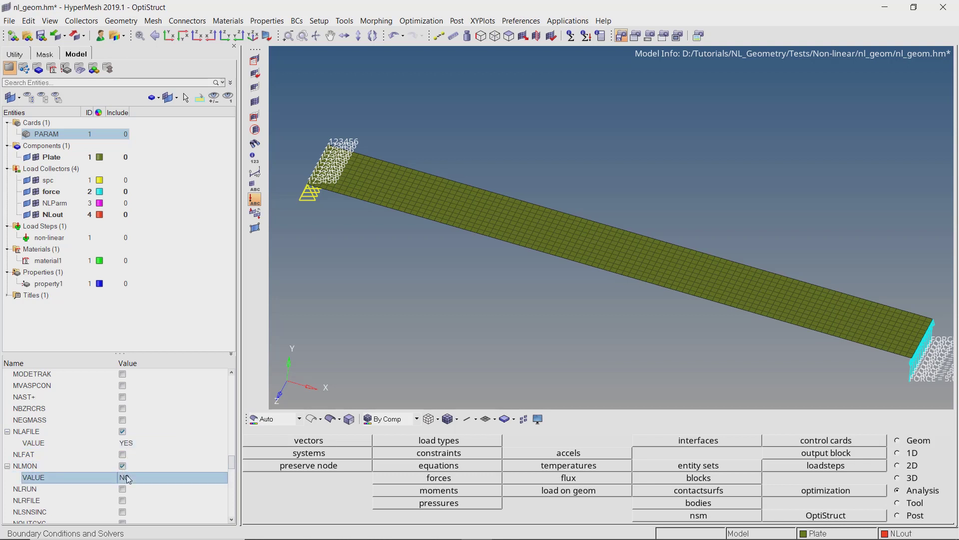
{"action": "left_click", "coordinate": [128, 477]}
{"action": "left_click", "coordinate": [134, 496]}
{"action": "left_click", "coordinate": [162, 323]}
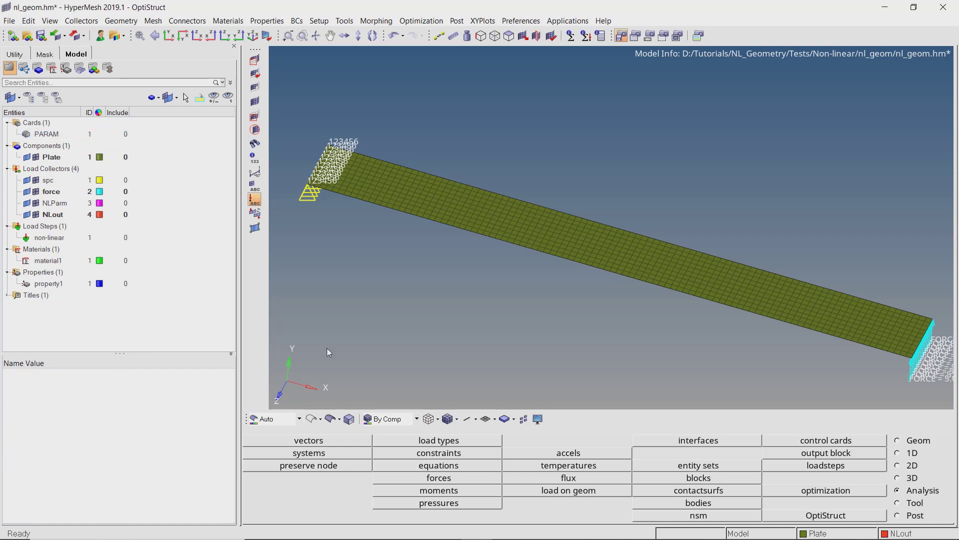
- Search for the GLOBAL_OUTPUT_REQUEST control card and add it to the model
{"action": "key", "text": "ctrl+f"}
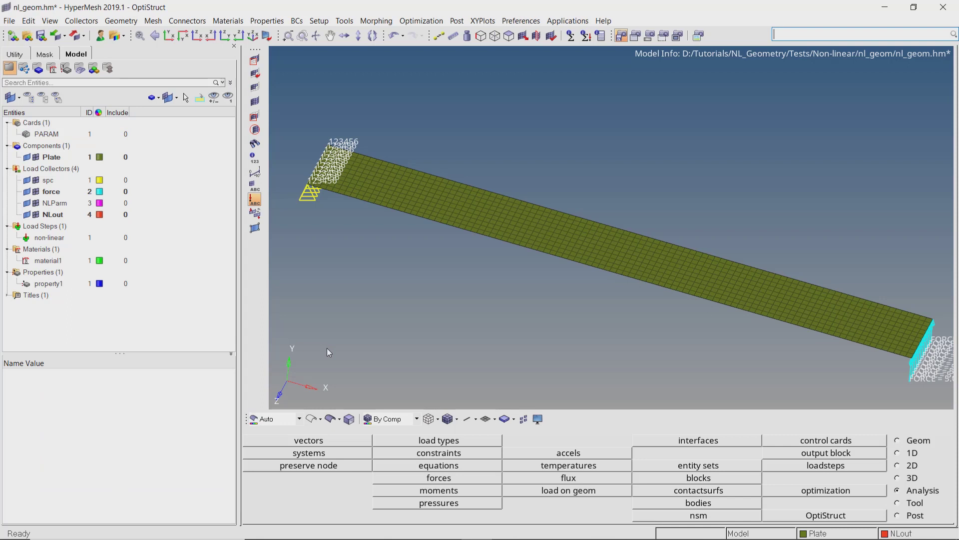
{"action": "type", "text": "glo"}
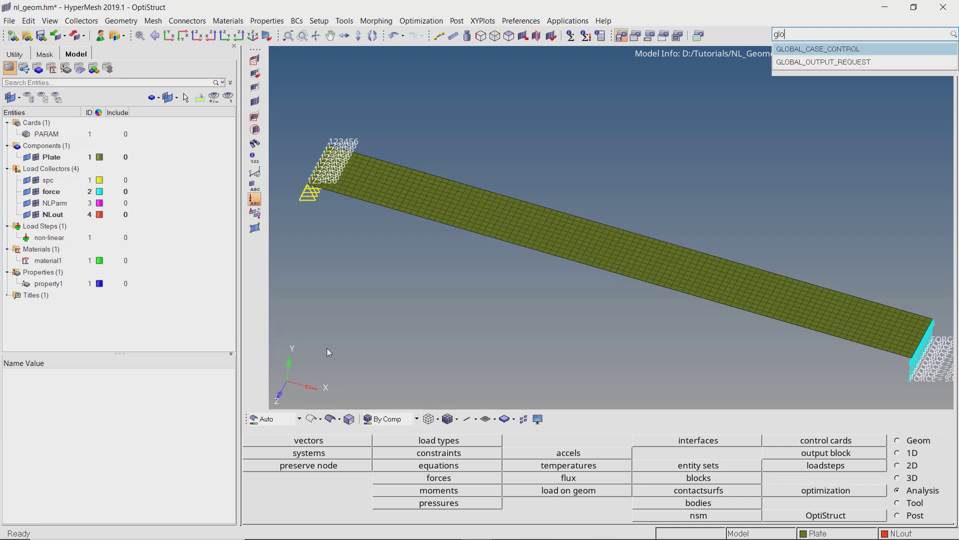
{"action": "key", "text": "Down"}
{"action": "key", "text": "Return"}
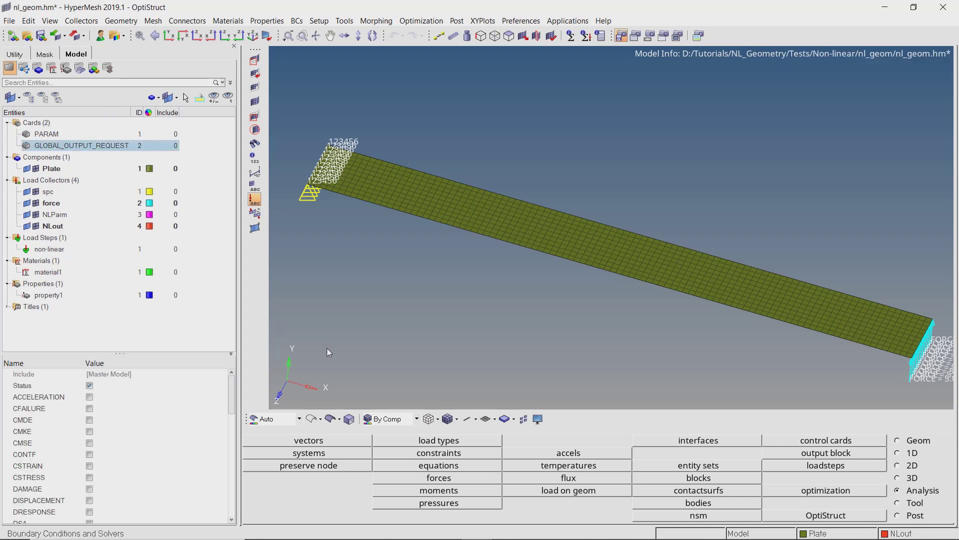
- Enable DISPLACEMENT output in the GLOBAL_OUTPUT_REQUEST card with the format H3D
{"action": "left_click", "coordinate": [90, 501]}
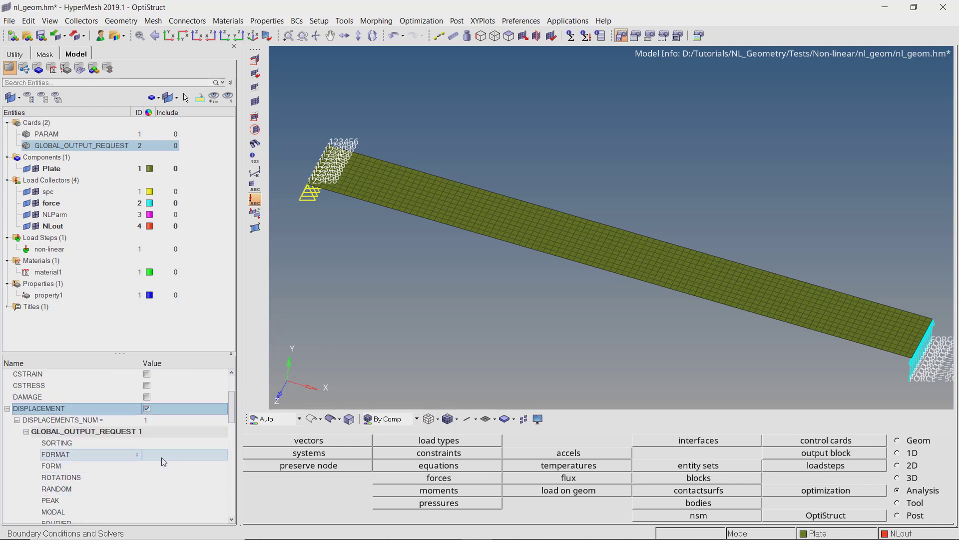
{"action": "left_click", "coordinate": [165, 455]}
{"action": "left_click", "coordinate": [168, 393]}
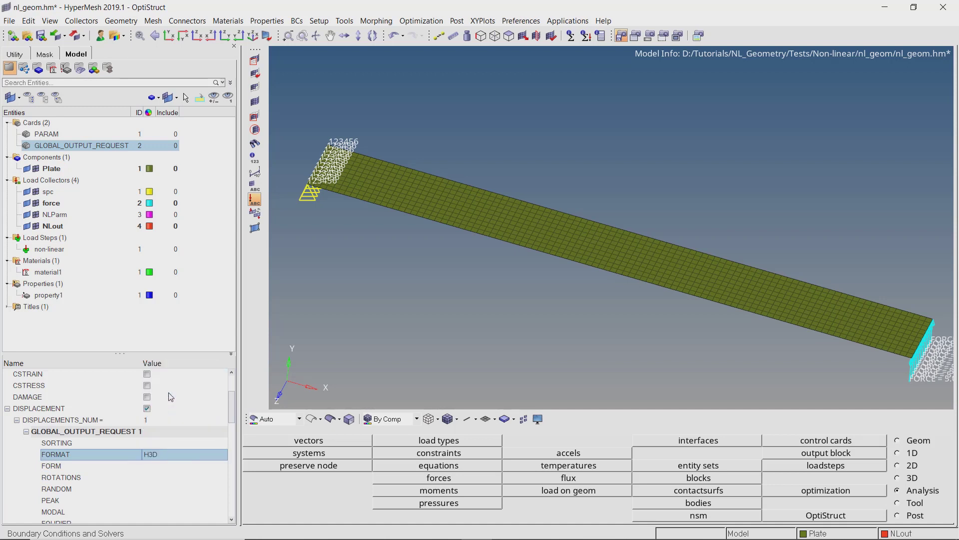
- Enable STRAIN output in the GLOBAL_OUTPUT_REQUEST card and choose its output format
{"action": "scroll", "coordinate": [161, 488], "scroll_direction": "down", "scroll_amount": 15}
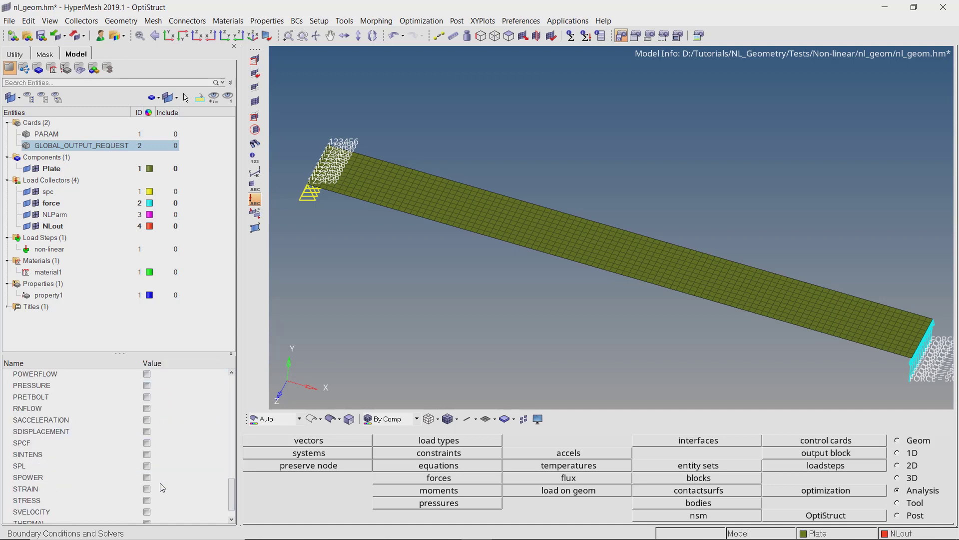
{"action": "scroll", "coordinate": [163, 487], "scroll_direction": "down", "scroll_amount": 1}
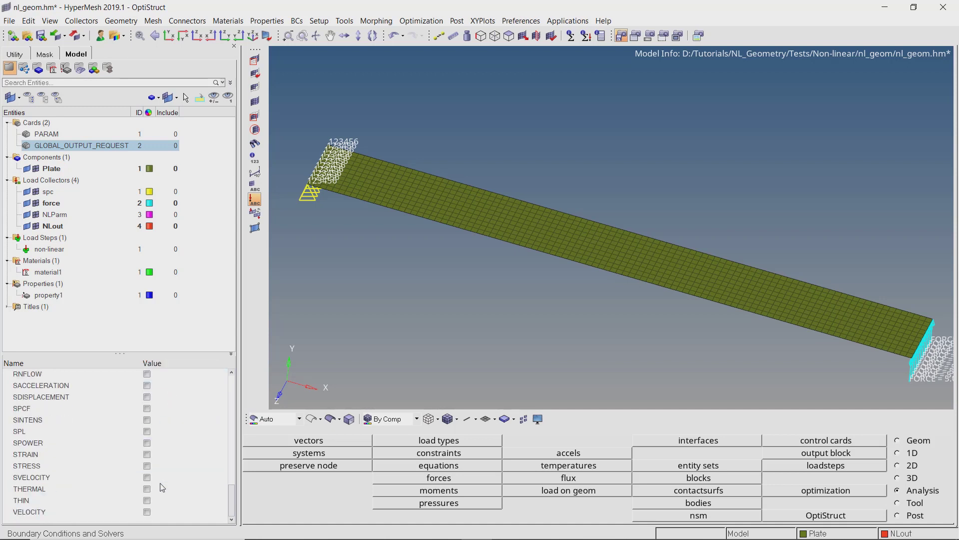
{"action": "left_click", "coordinate": [147, 455]}
{"action": "scroll", "coordinate": [169, 468], "scroll_direction": "down", "scroll_amount": 3}
{"action": "left_click", "coordinate": [169, 456]}
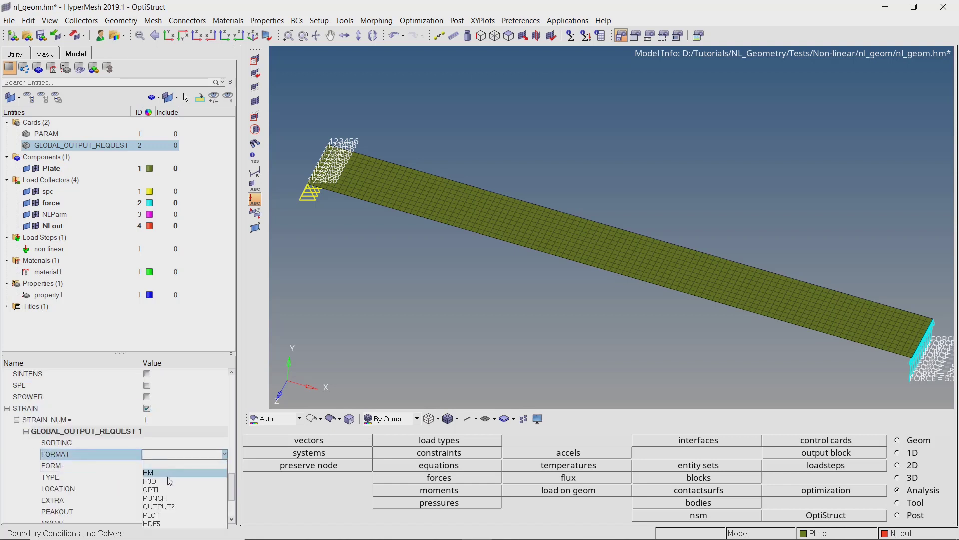
{"action": "left_click", "coordinate": [168, 475]}
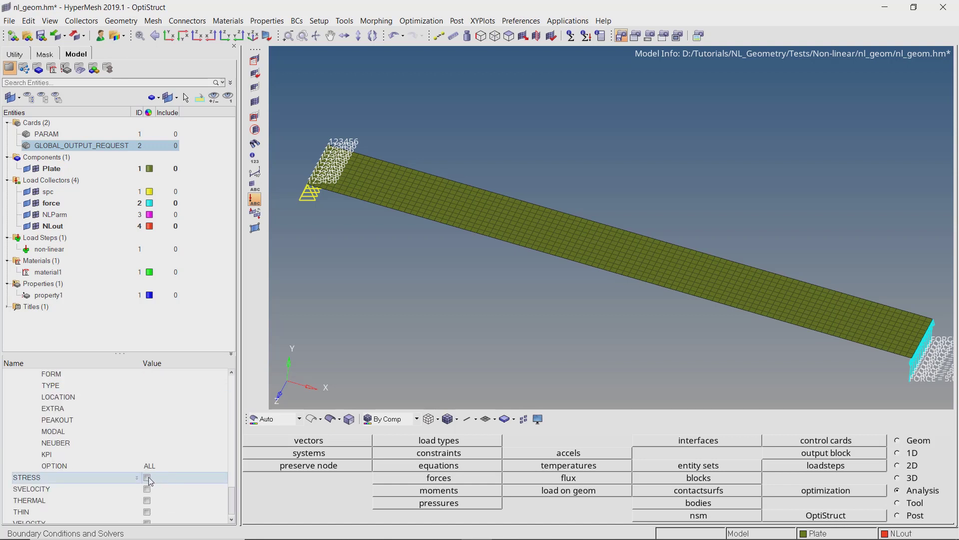
- Enable STRESS output in the GLOBAL_OUTPUT_REQUEST card, choose its format, and set its option to ALL
{"action": "left_click", "coordinate": [147, 477]}
{"action": "left_click", "coordinate": [171, 436]}
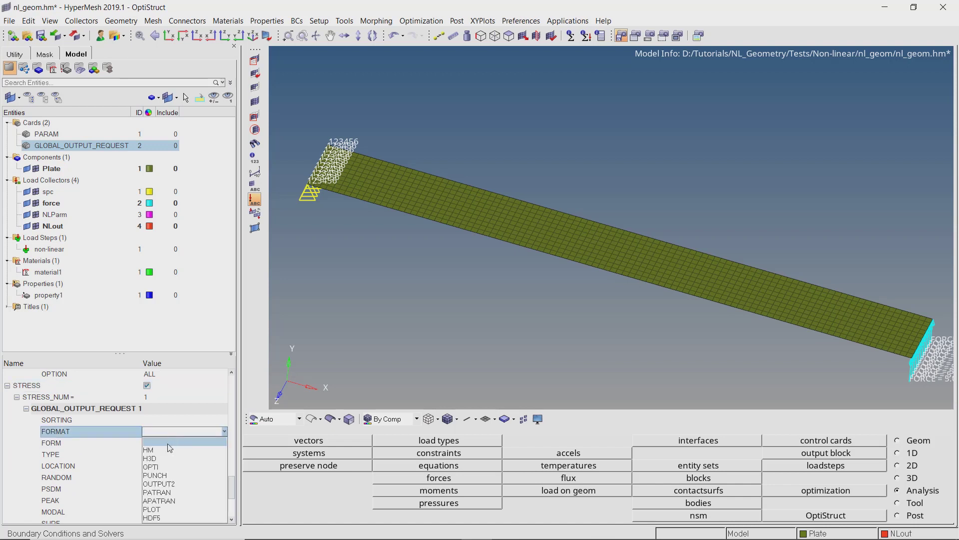
{"action": "left_click", "coordinate": [167, 442]}
{"action": "scroll", "coordinate": [168, 450], "scroll_direction": "down", "scroll_amount": 4}
{"action": "left_click", "coordinate": [164, 477]}
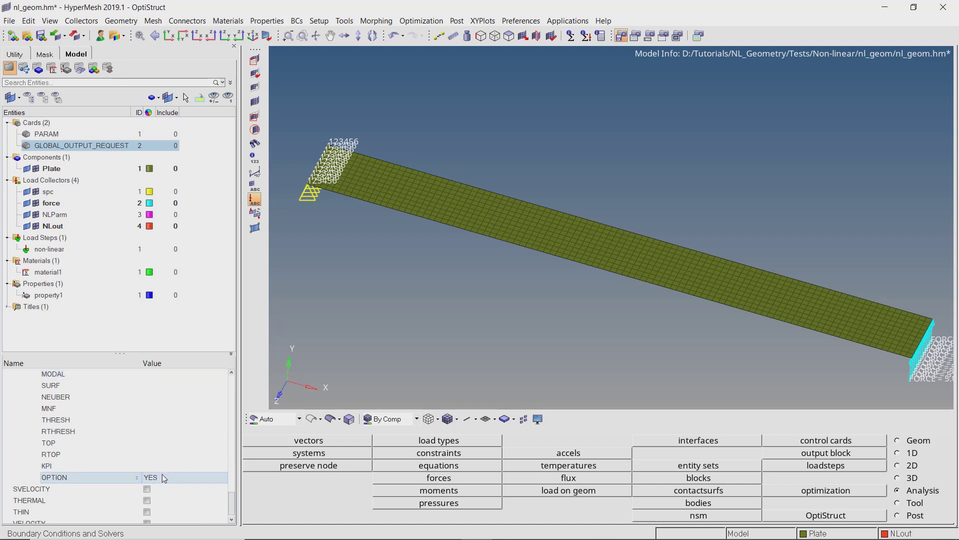
{"action": "left_click", "coordinate": [164, 477]}
{"action": "left_click", "coordinate": [163, 517]}
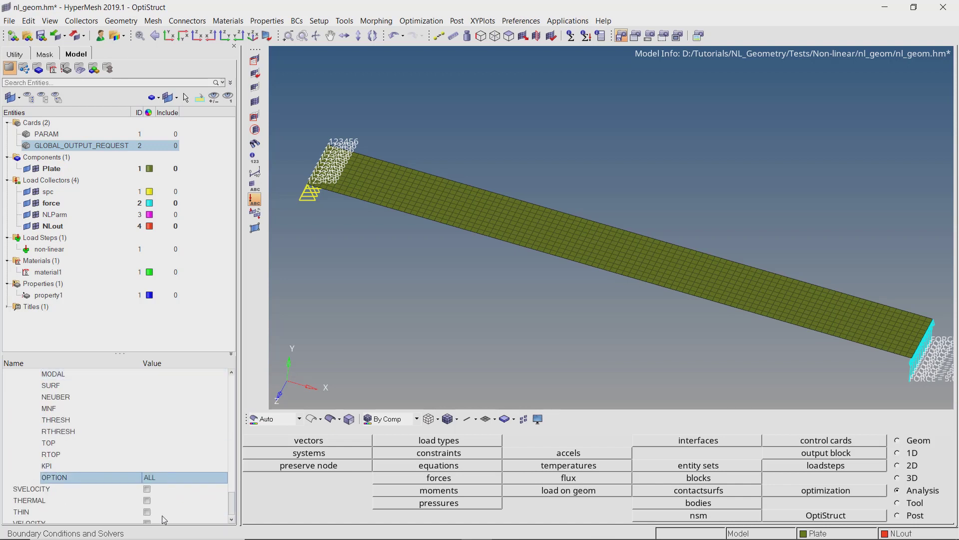
- Save the nl_geom model and run the OptiStruct analysis on nl_geom.fem with the -optskip option
{"action": "left_click", "coordinate": [9, 21]}
{"action": "left_click", "coordinate": [35, 65]}
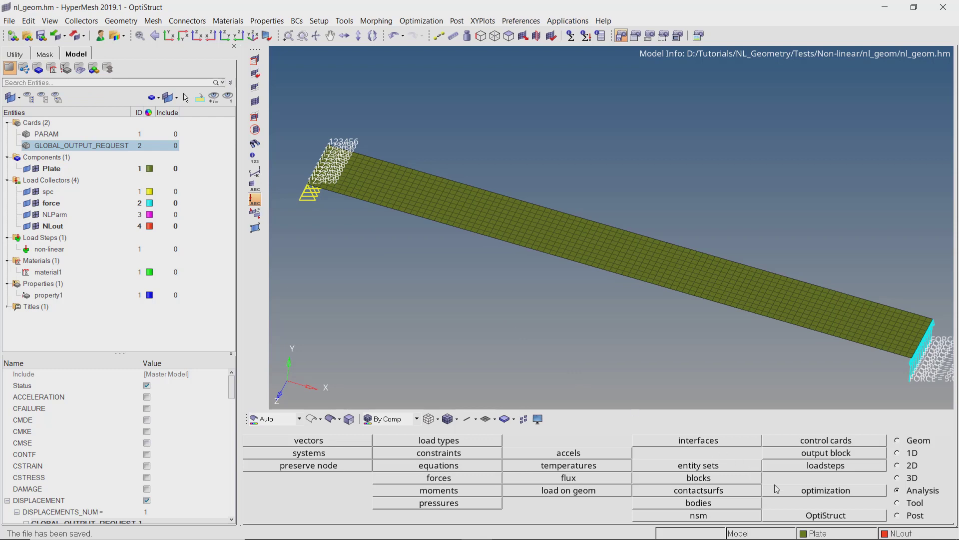
{"action": "left_click", "coordinate": [815, 517]}
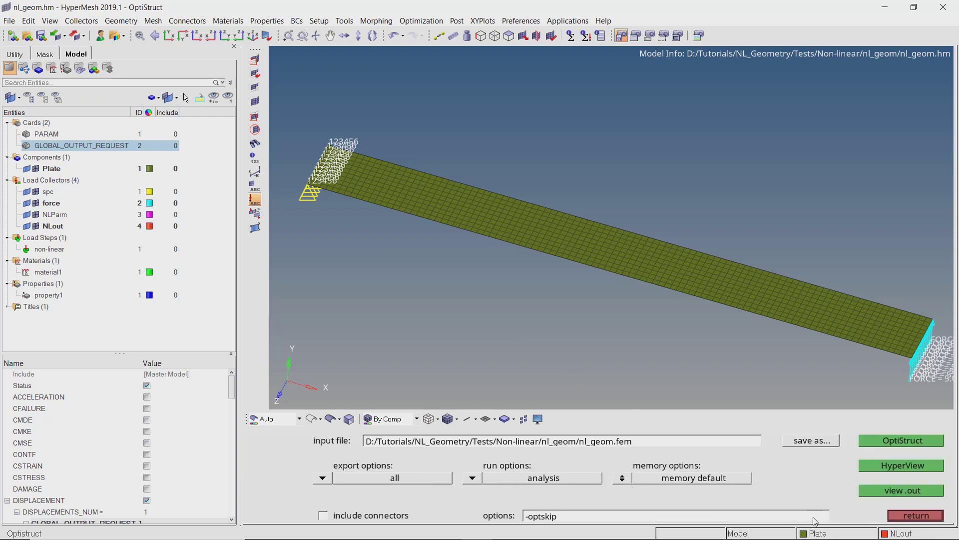
{"action": "left_click", "coordinate": [877, 438]}
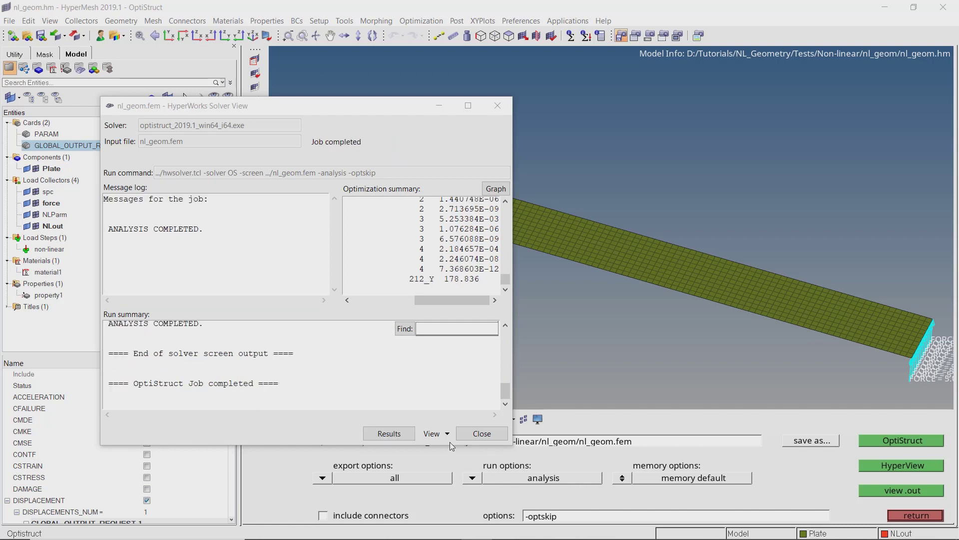
- Open the completed job's results in HyperView and contour the displacement magnitude on the plate
{"action": "left_click", "coordinate": [392, 434]}
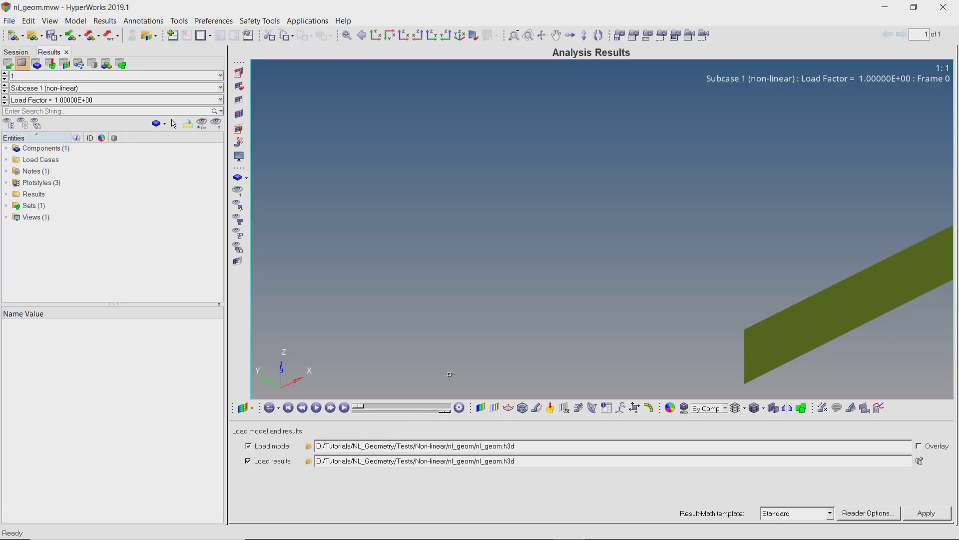
{"action": "key", "text": "t"}
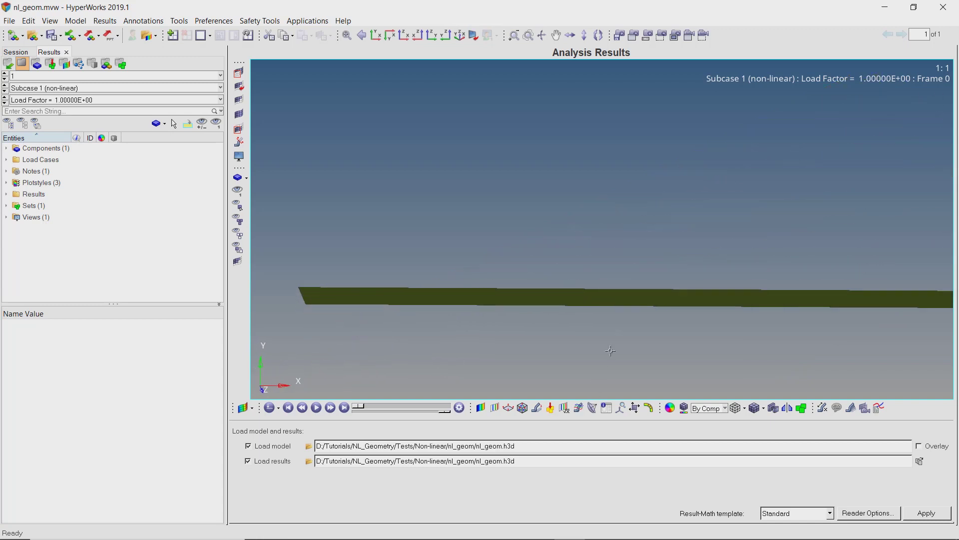
{"action": "left_click_drag", "start_coordinate": [610, 351], "coordinate": [520, 275], "text": "ctrl"}
{"action": "left_click", "coordinate": [481, 407]}
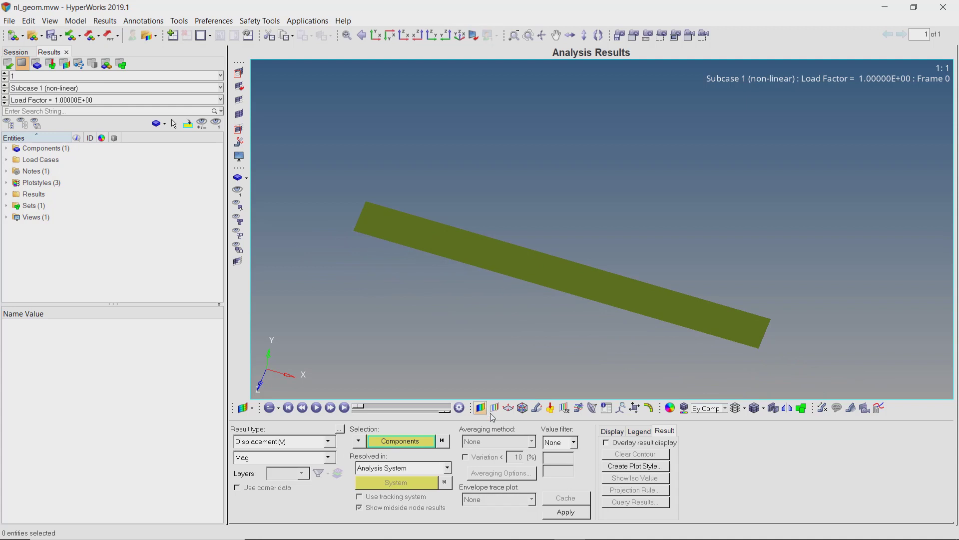
{"action": "left_click", "coordinate": [582, 512]}
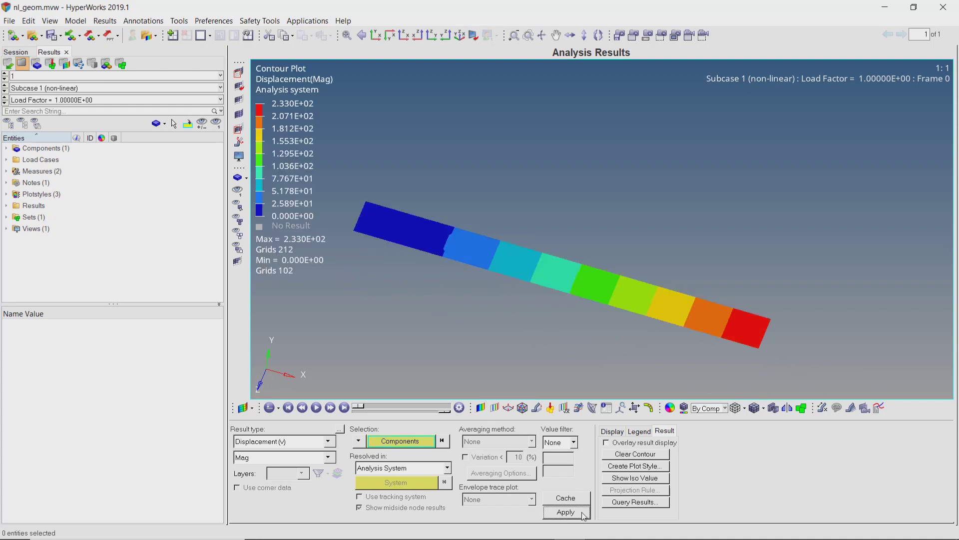
- Change the contour legend's numeric format from scientific to fixed decimal notation
{"action": "right_click", "coordinate": [300, 129]}
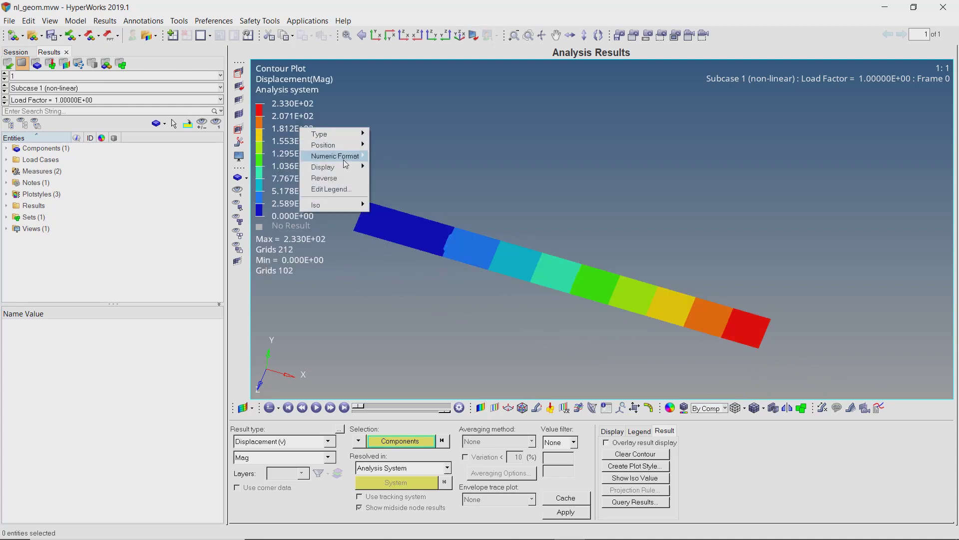
{"action": "mouse_move", "coordinate": [344, 164]}
{"action": "left_click", "coordinate": [400, 179]}
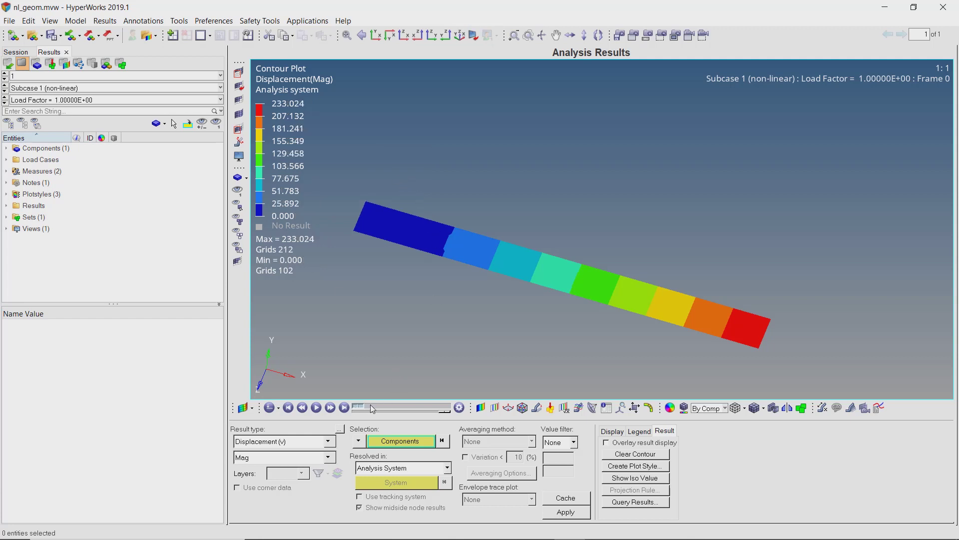
- Advance the animation to its last frame and examine the plate's deformed shape from a rotated view
{"action": "left_click_drag", "start_coordinate": [371, 408], "coordinate": [439, 402]}
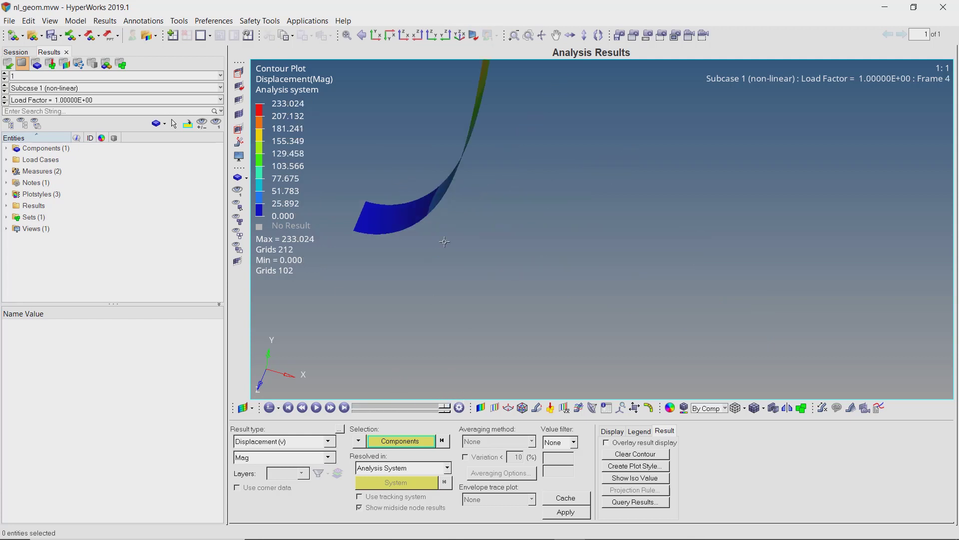
{"action": "mouse_move", "coordinate": [427, 209]}
{"action": "left_mouse_down", "text": "ctrl"}
{"action": "mouse_move", "coordinate": [573, 325]}
{"action": "mouse_move", "coordinate": [637, 328]}
{"action": "left_mouse_up", "text": "ctrl"}
{"action": "mouse_move", "coordinate": [445, 408]}
{"action": "left_mouse_down"}
{"action": "mouse_move", "coordinate": [345, 414]}
{"action": "mouse_move", "coordinate": [445, 408]}
{"action": "left_mouse_up"}
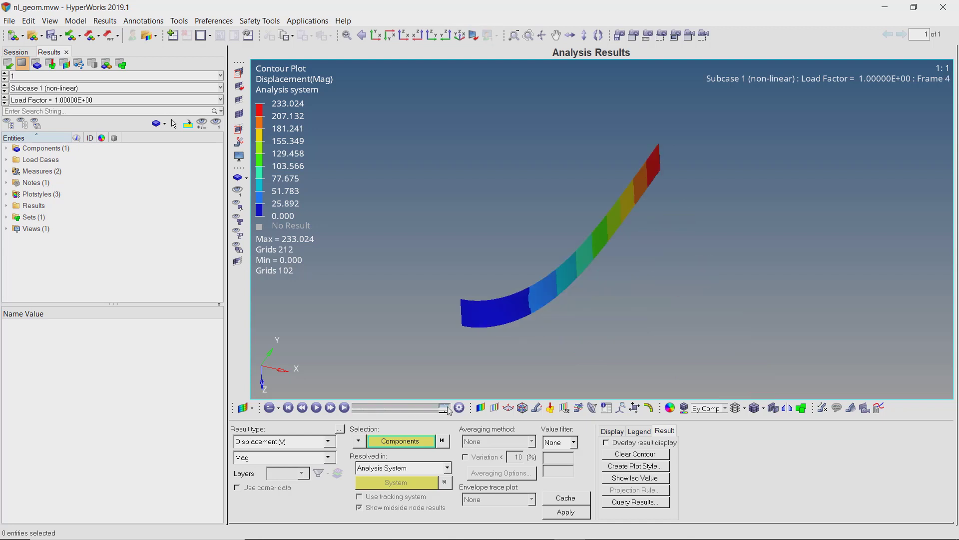
- Contour the von Mises Element Stresses (2D & 3D) on the plate using the Simple averaging method
{"action": "left_click", "coordinate": [328, 442]}
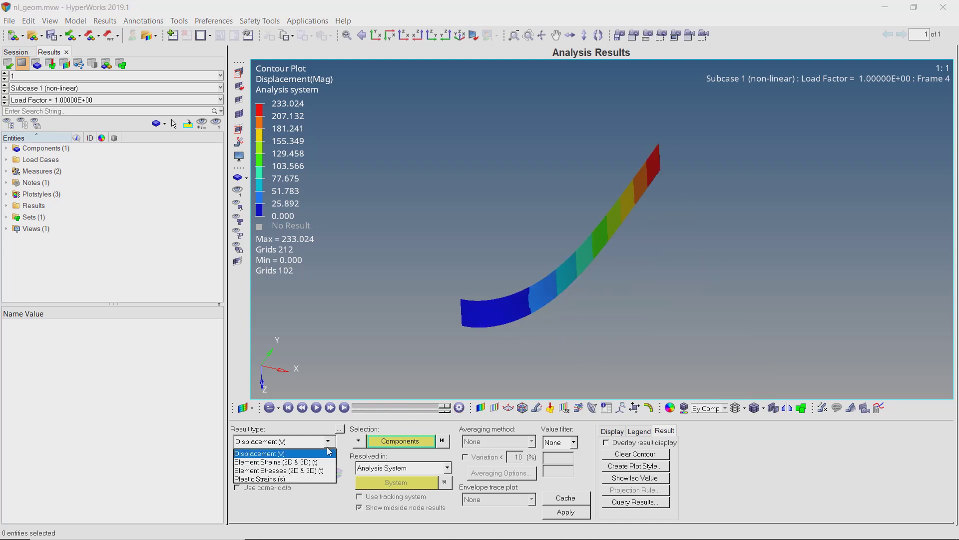
{"action": "left_click", "coordinate": [328, 470]}
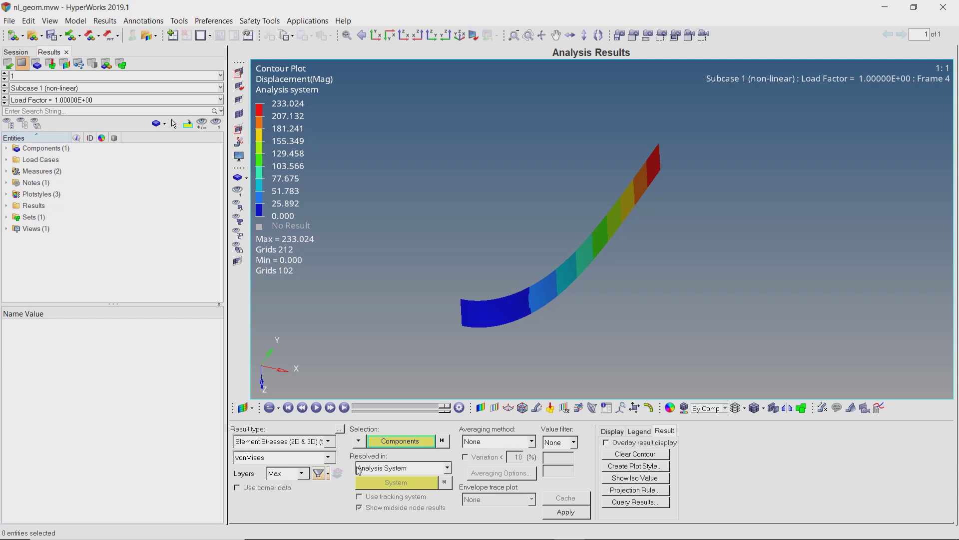
{"action": "left_click", "coordinate": [471, 442]}
{"action": "left_click", "coordinate": [472, 462]}
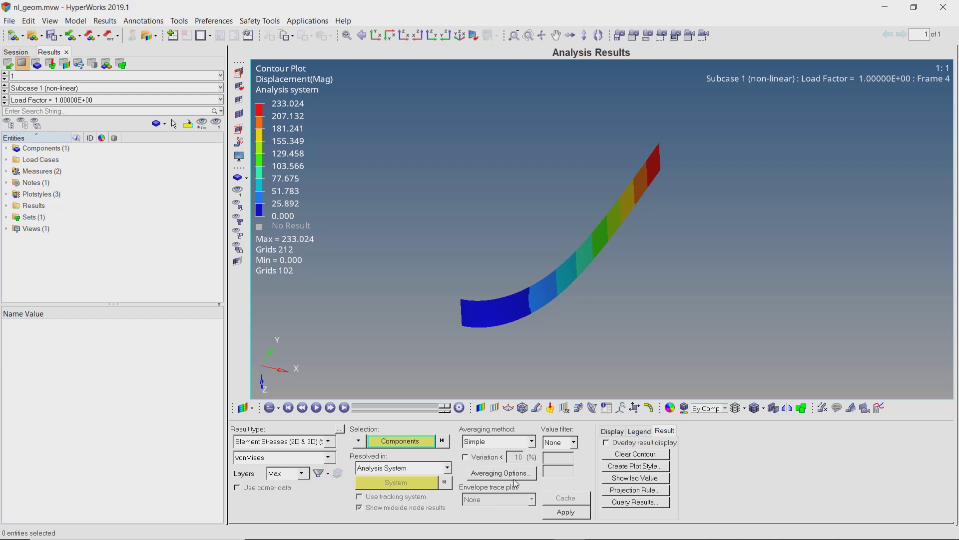
{"action": "left_click", "coordinate": [569, 512]}
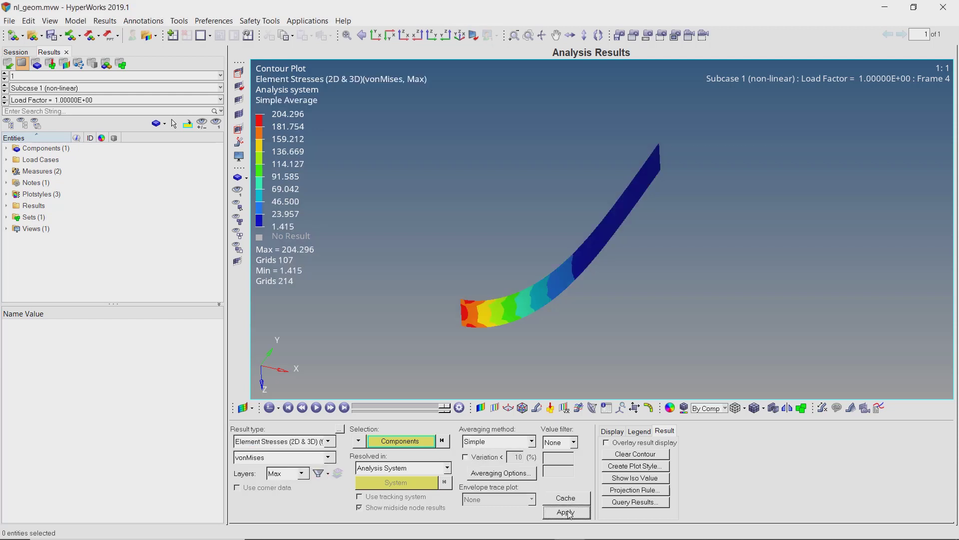
- Contour the Equivalent Plastic Strain from the Plastic Strains result type on the nonlinear geometry results
{"action": "left_click", "coordinate": [329, 442]}
{"action": "left_click", "coordinate": [315, 480]}
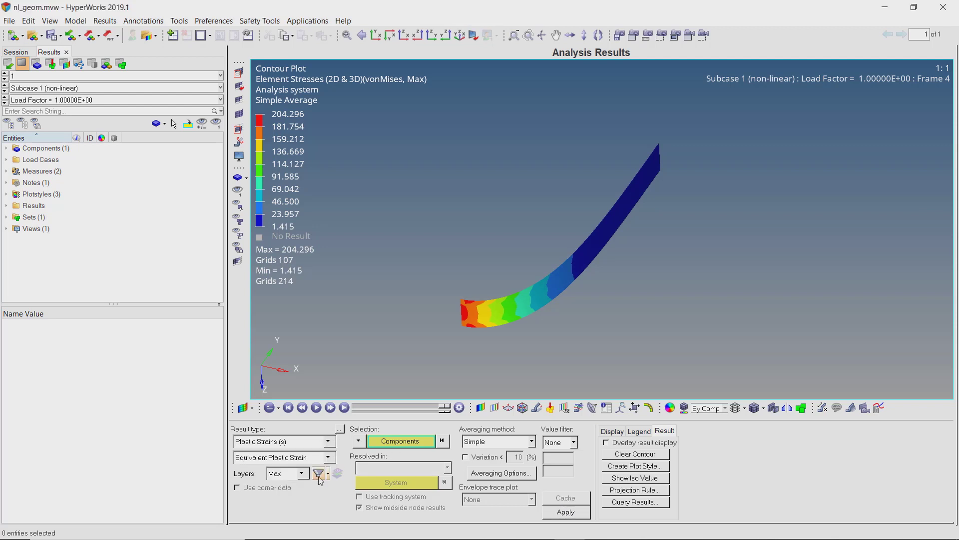
{"action": "left_click", "coordinate": [569, 512]}
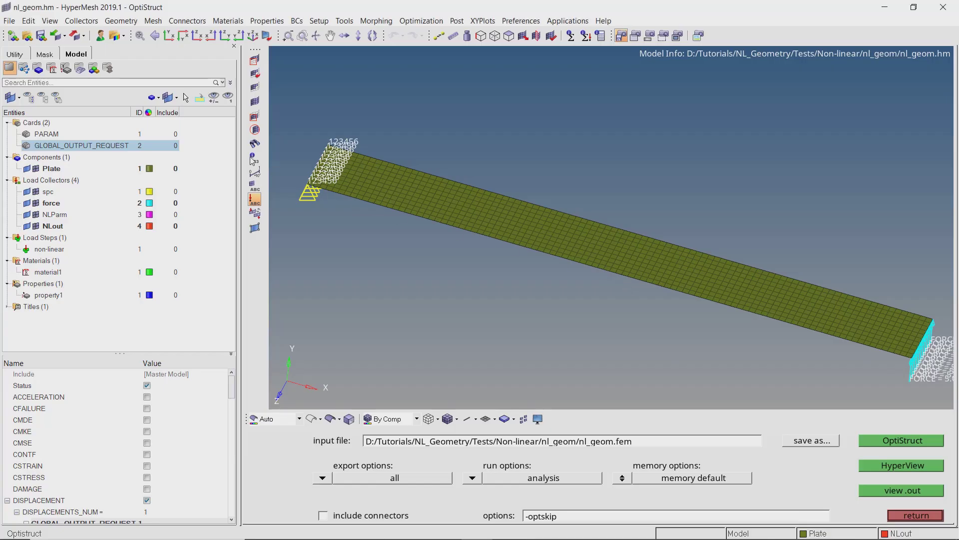
- Switch back to HyperMesh and save the model as nl_material in a new nl_material folder inside the Non-linear folder
{"action": "left_click", "coordinate": [9, 21]}
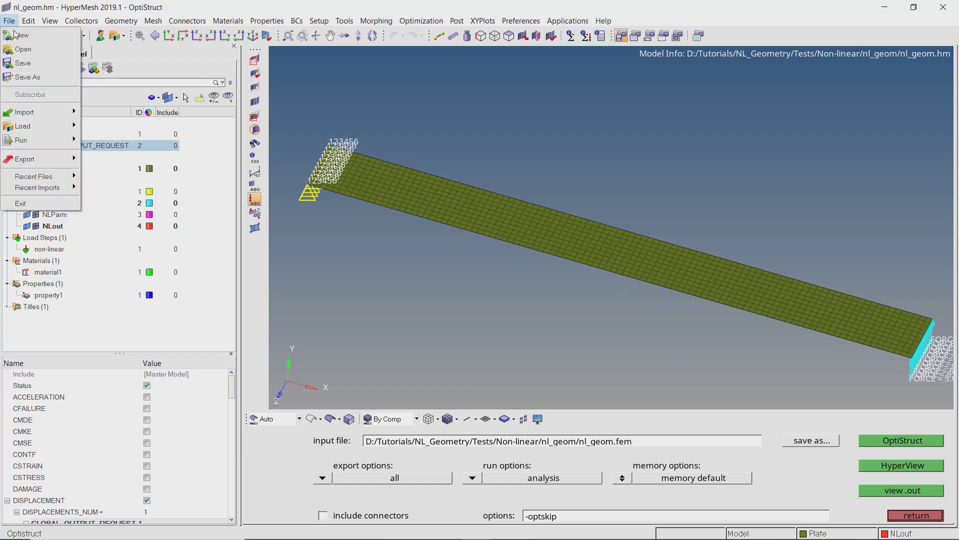
{"action": "left_click", "coordinate": [28, 76]}
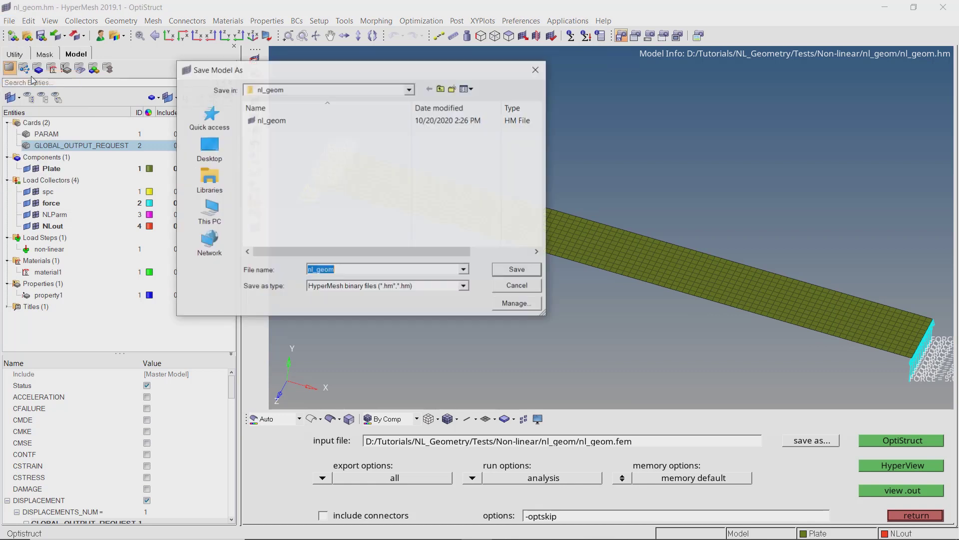
{"action": "left_click", "coordinate": [441, 90]}
{"action": "left_click", "coordinate": [452, 90]}
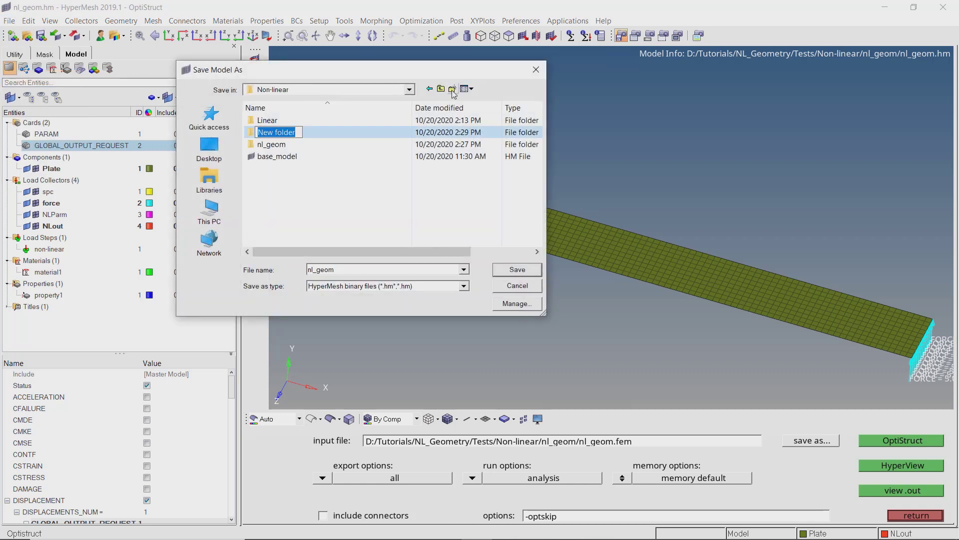
{"action": "type", "text": "nl_mat"}
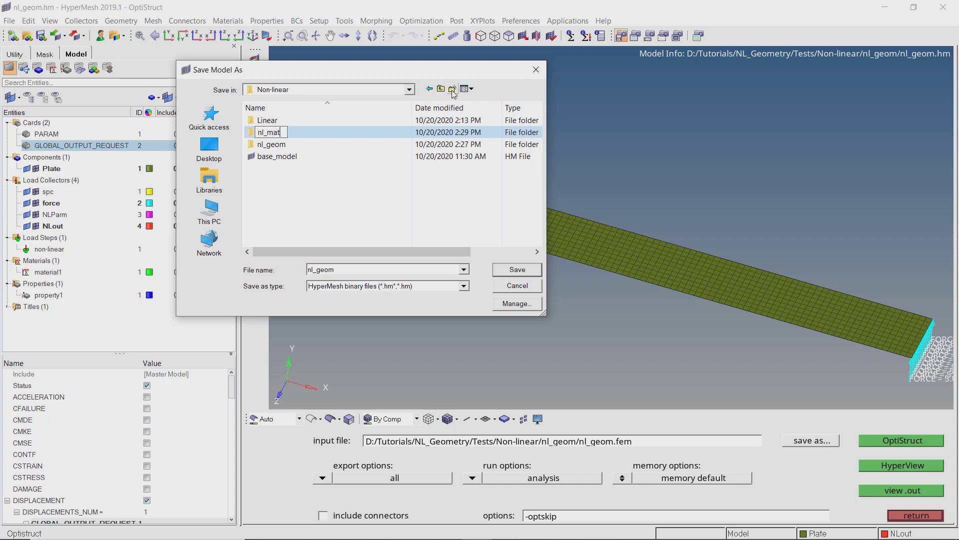
{"action": "type", "text": "erial"}
{"action": "key", "text": "Return"}
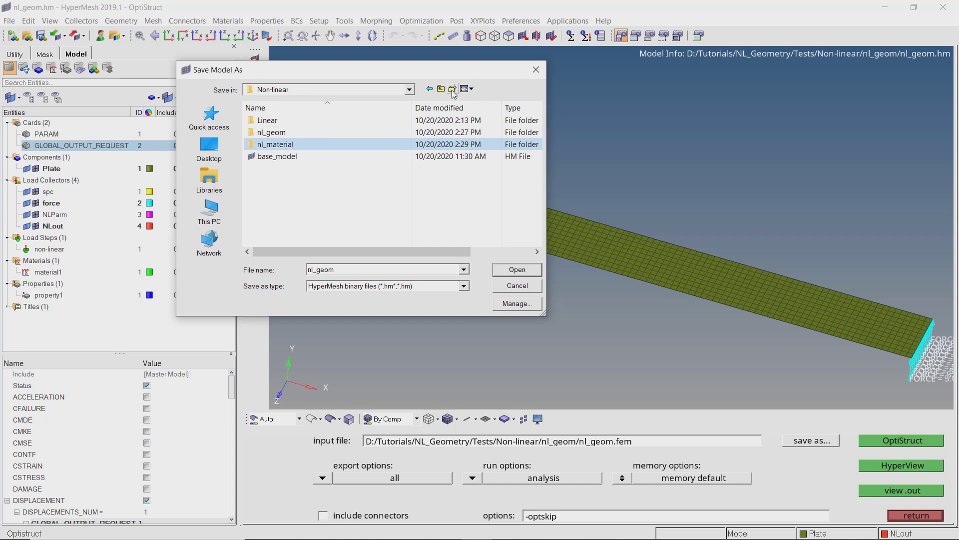
{"action": "key", "text": "Return"}
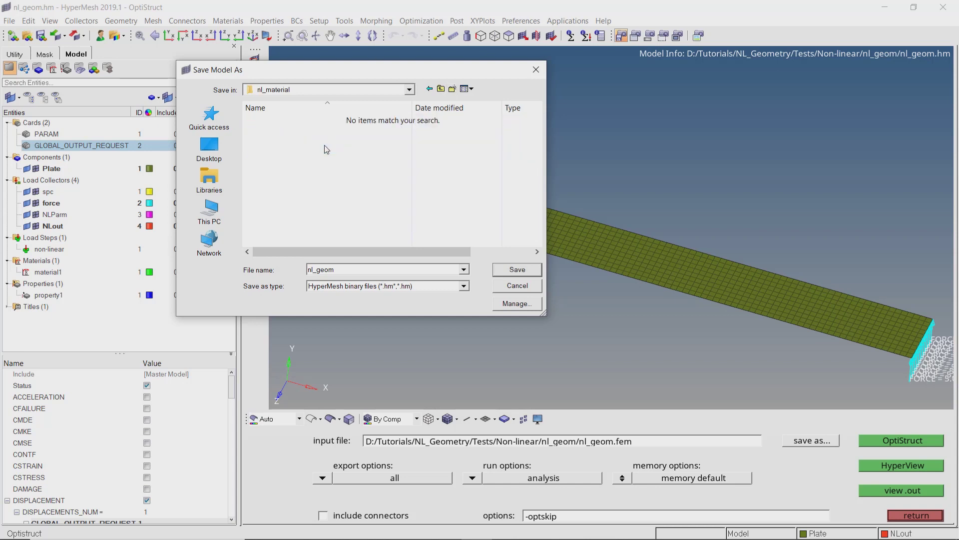
{"action": "double_click", "coordinate": [352, 269]}
{"action": "type", "text": "nl"}
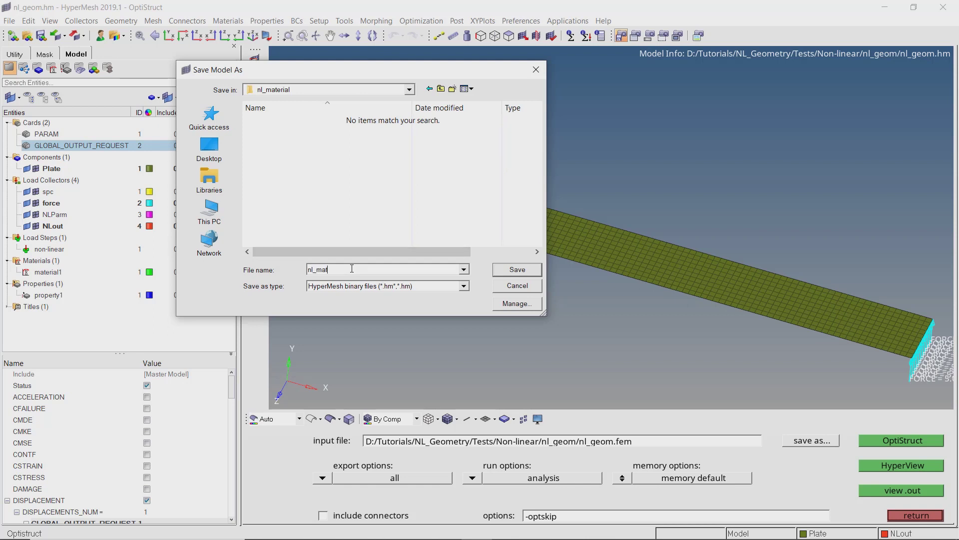
{"action": "key", "text": "Return"}
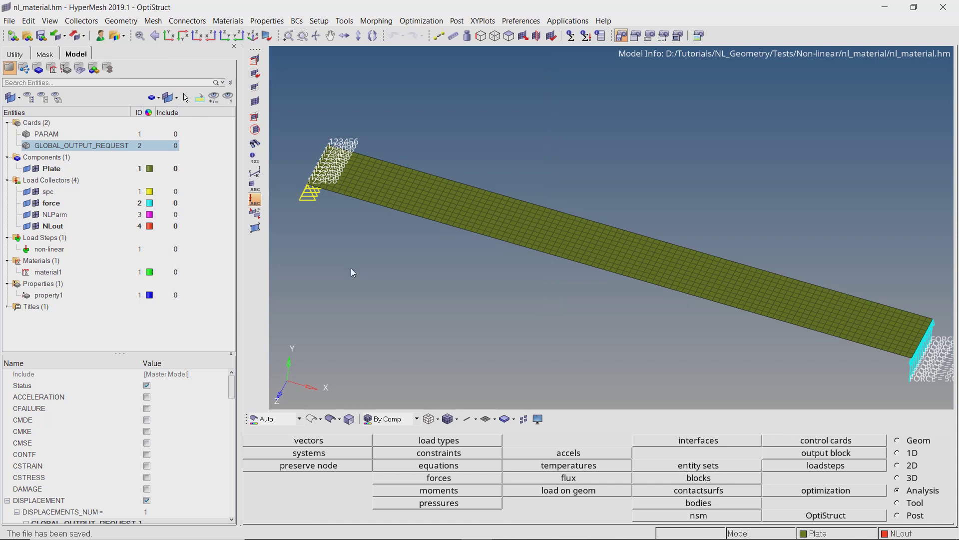
- Enable the MATS1 card on material1 and set its TYPE to PLASTIC
{"action": "left_click", "coordinate": [55, 272]}
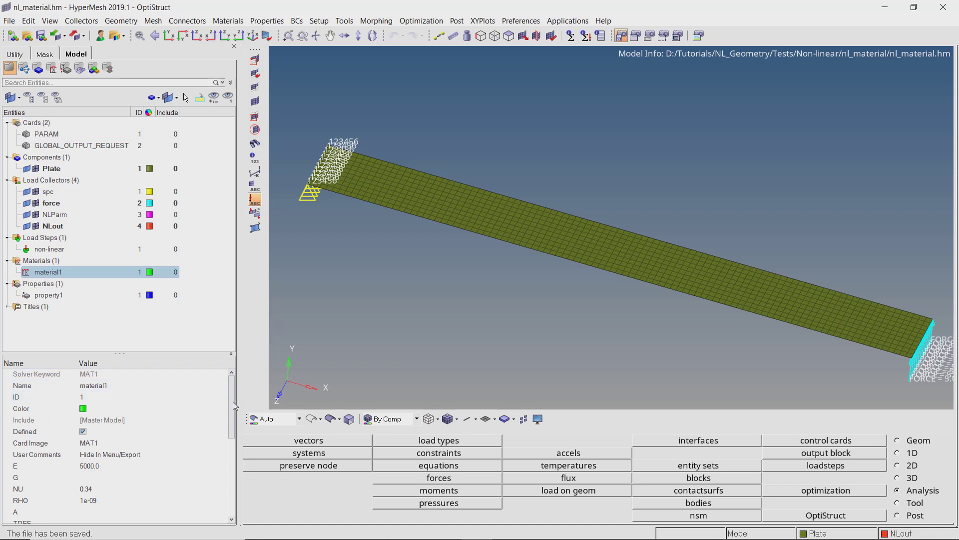
{"action": "scroll", "coordinate": [229, 410], "scroll_direction": "down", "scroll_amount": 2}
{"action": "scroll", "coordinate": [228, 418], "scroll_direction": "down", "scroll_amount": 4}
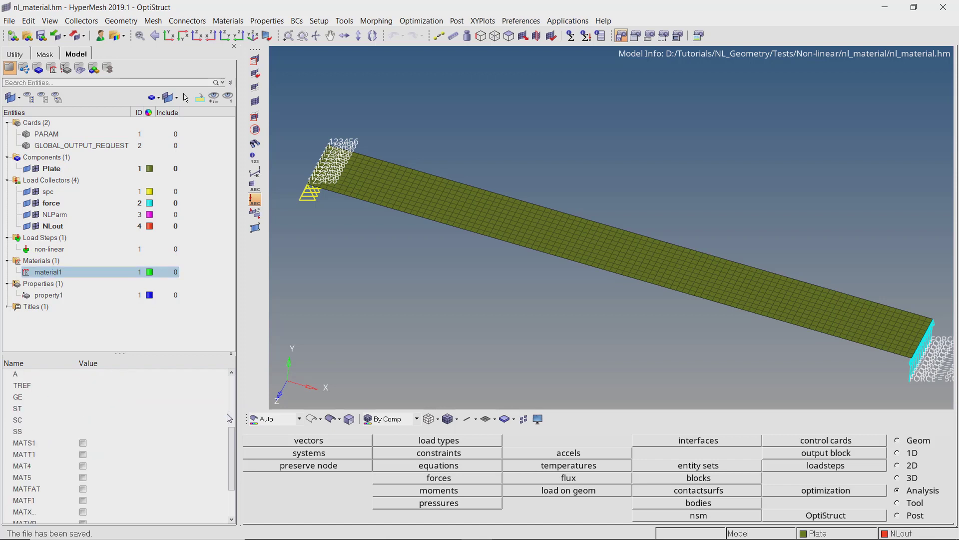
{"action": "left_click", "coordinate": [82, 443]}
{"action": "left_click", "coordinate": [113, 465]}
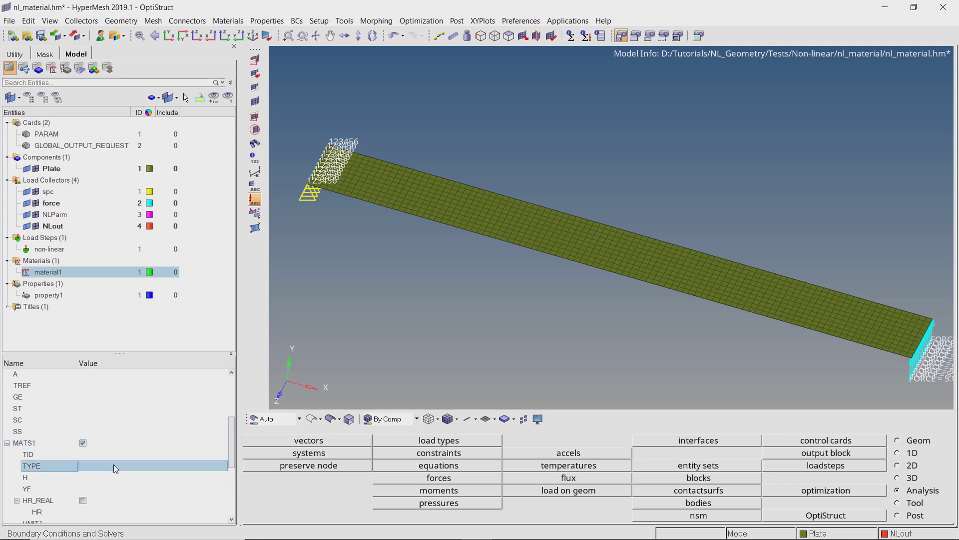
{"action": "left_click", "coordinate": [113, 464]}
{"action": "left_click", "coordinate": [107, 491]}
- Define the plastic material data on MATS1 with H 0.5, YF 1 and LIMIT1 100
{"action": "left_click", "coordinate": [108, 477]}
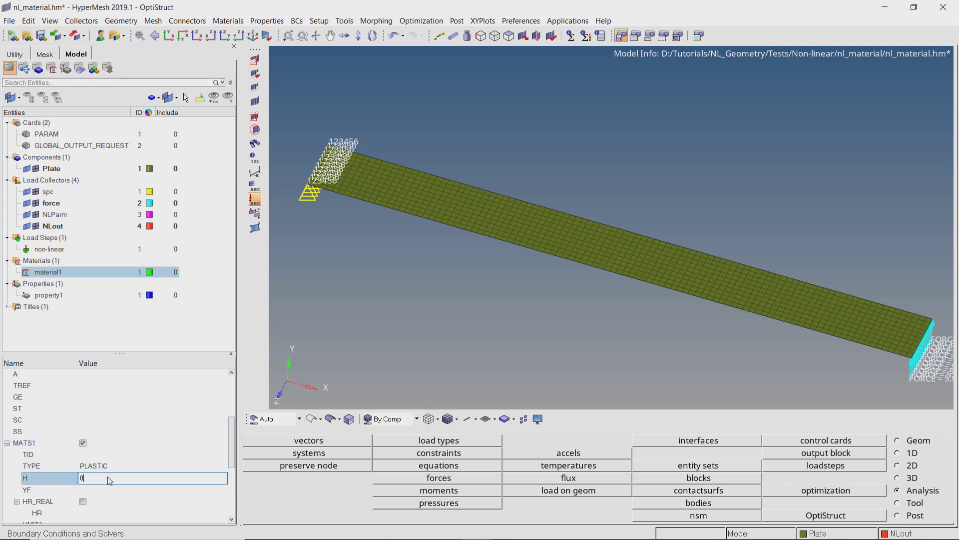
{"action": "type", "text": ".5"}
{"action": "key", "text": "Return"}
{"action": "left_click", "coordinate": [107, 489]}
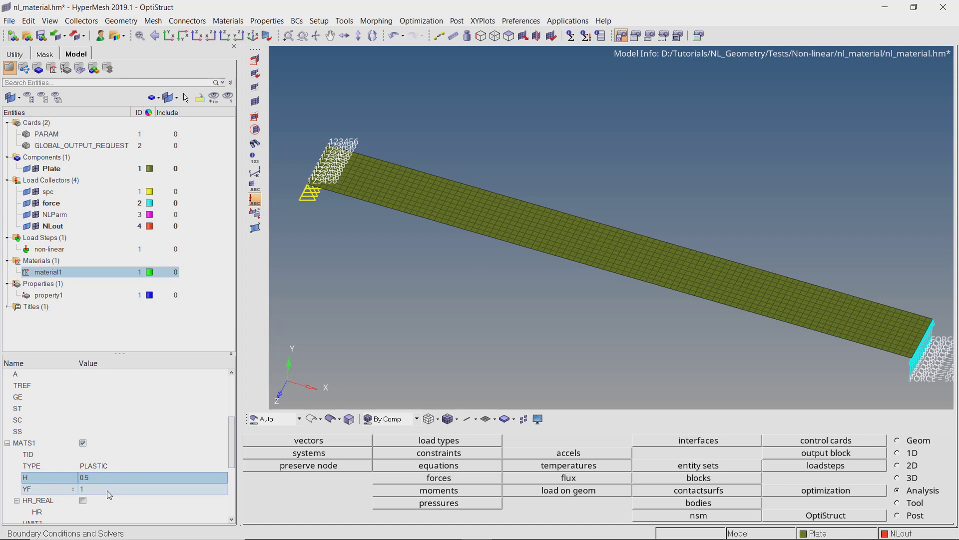
{"action": "left_click", "coordinate": [108, 508]}
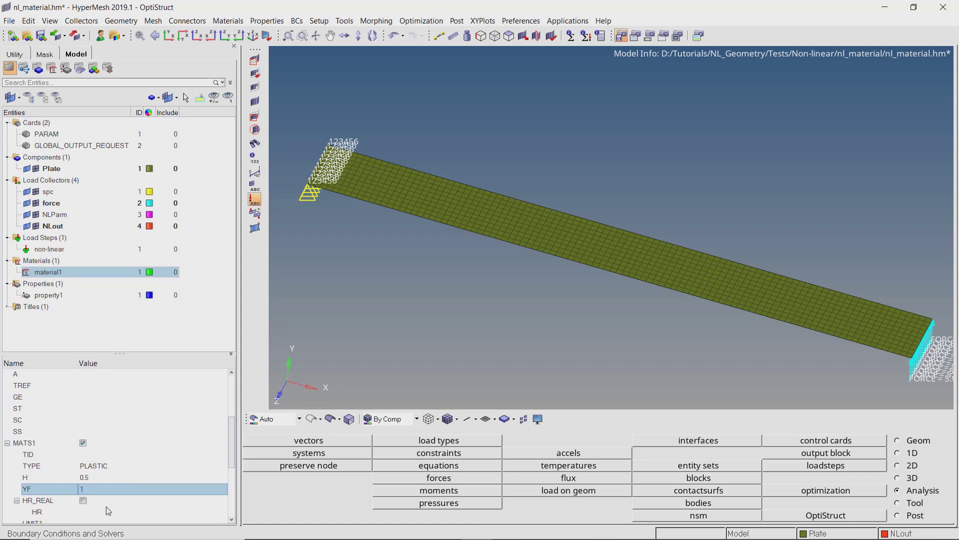
{"action": "scroll", "coordinate": [113, 509], "scroll_direction": "down", "scroll_amount": 2}
{"action": "left_click", "coordinate": [126, 480]}
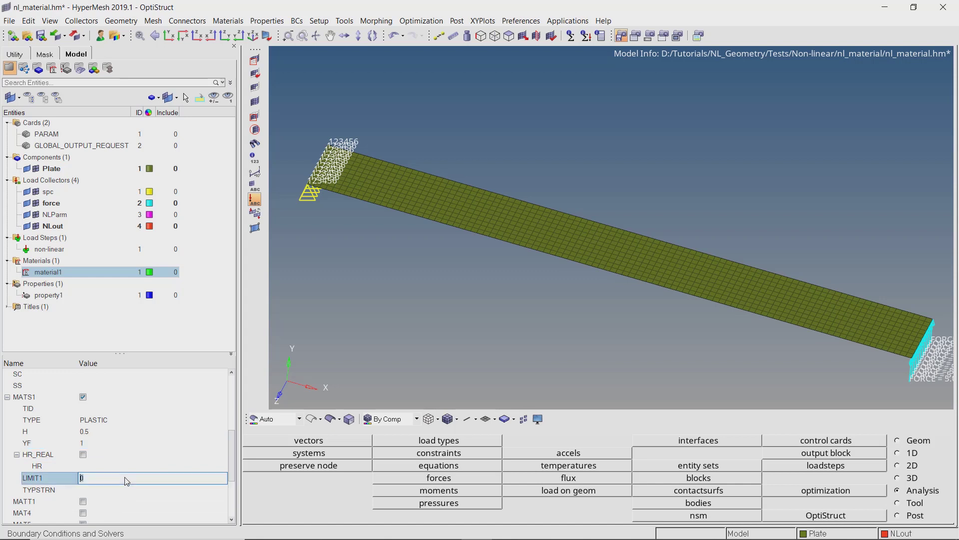
{"action": "key", "text": "Return"}
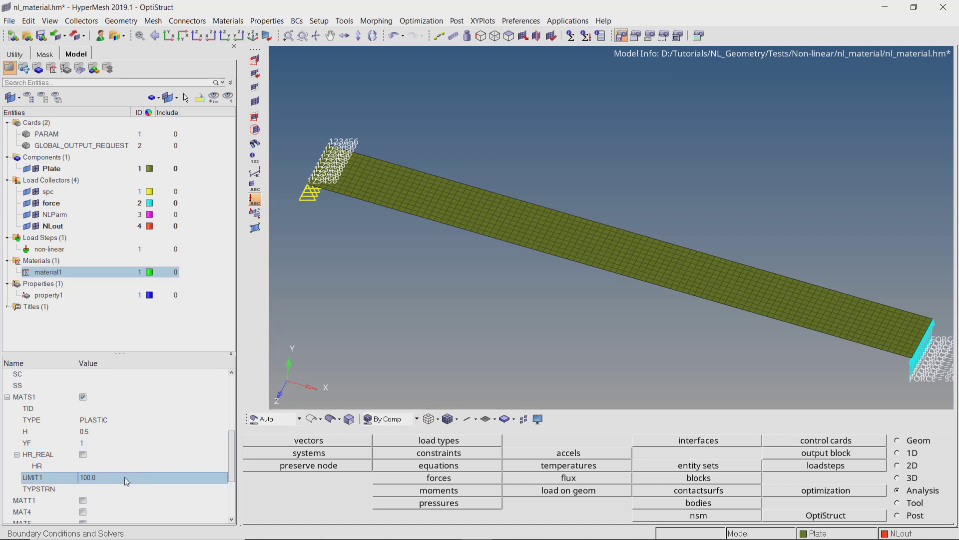
- Save the model and run the OptiStruct analysis on nl_material.fem with the -optskip option
{"action": "left_click", "coordinate": [9, 21]}
{"action": "left_click", "coordinate": [30, 64]}
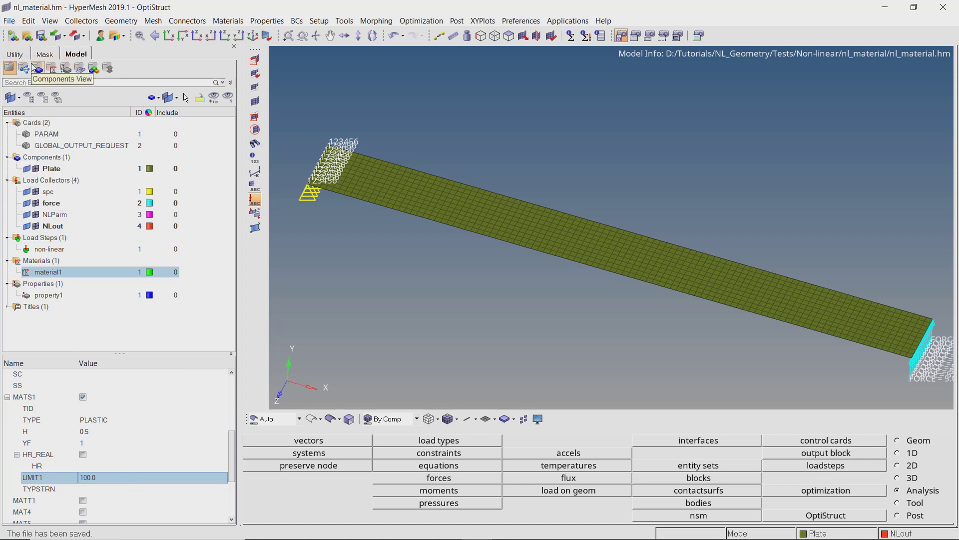
{"action": "left_click", "coordinate": [836, 515]}
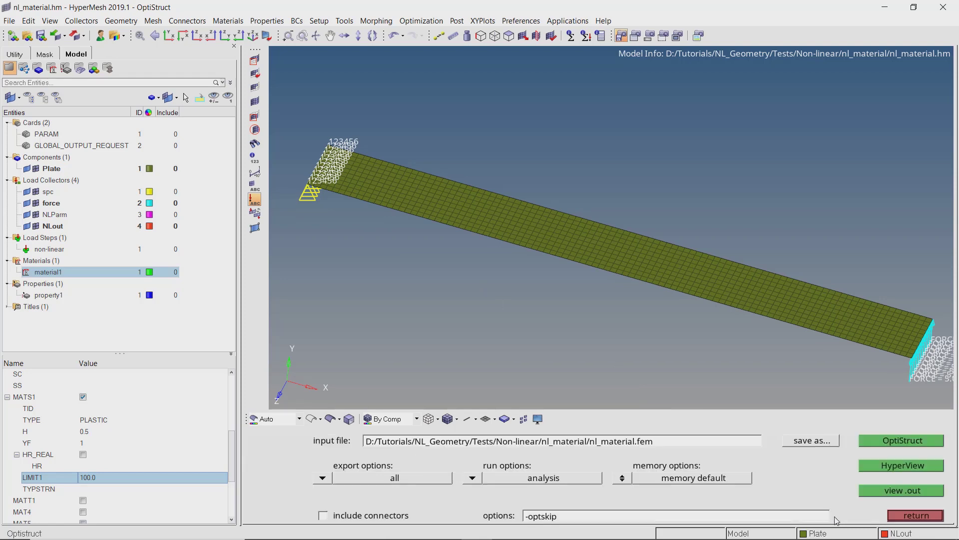
{"action": "left_click", "coordinate": [877, 440]}
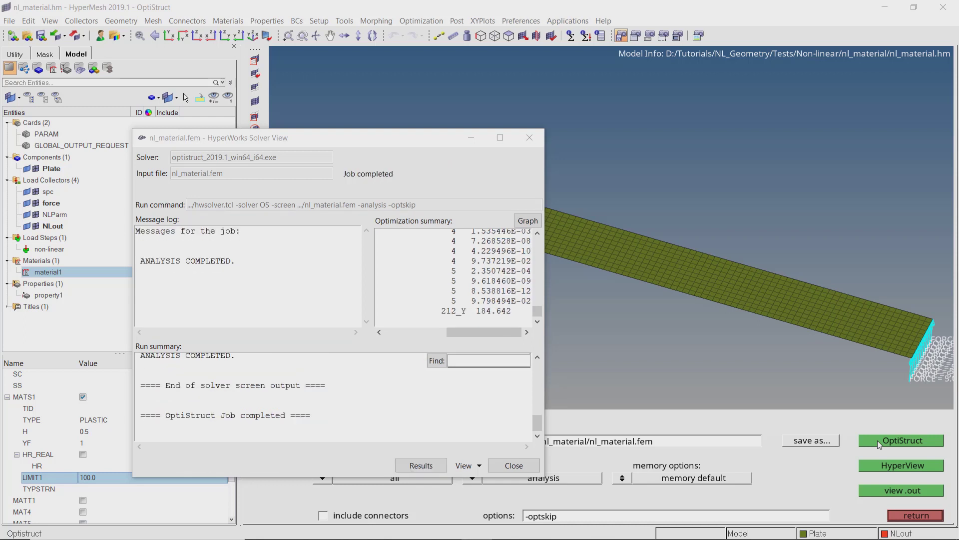
- Open the nl_material results in HyperView and contour the displacement magnitude on the plate
{"action": "left_click", "coordinate": [406, 466]}
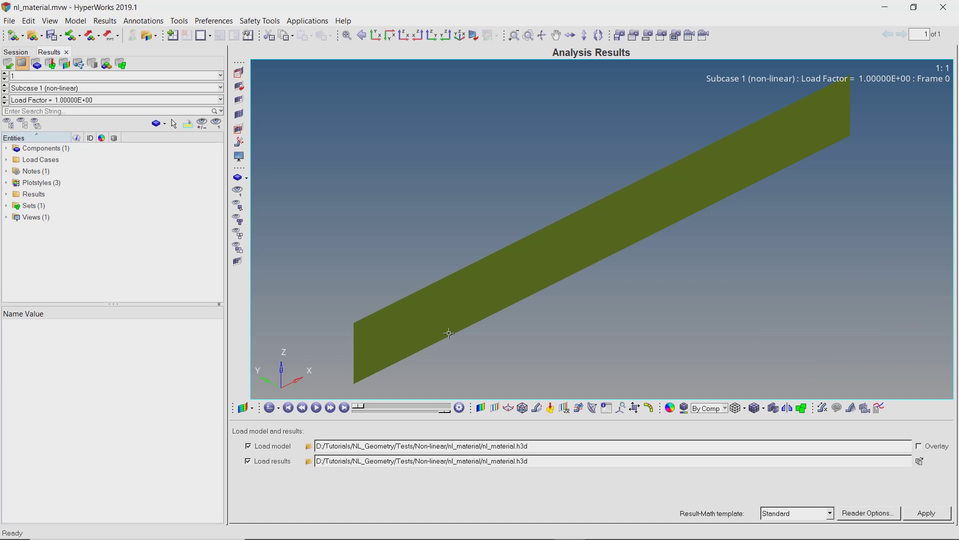
{"action": "mouse_move", "coordinate": [525, 256]}
{"action": "left_mouse_down", "text": "ctrl"}
{"action": "mouse_move", "coordinate": [728, 336]}
{"action": "mouse_move", "coordinate": [402, 231]}
{"action": "left_mouse_up", "text": "ctrl"}
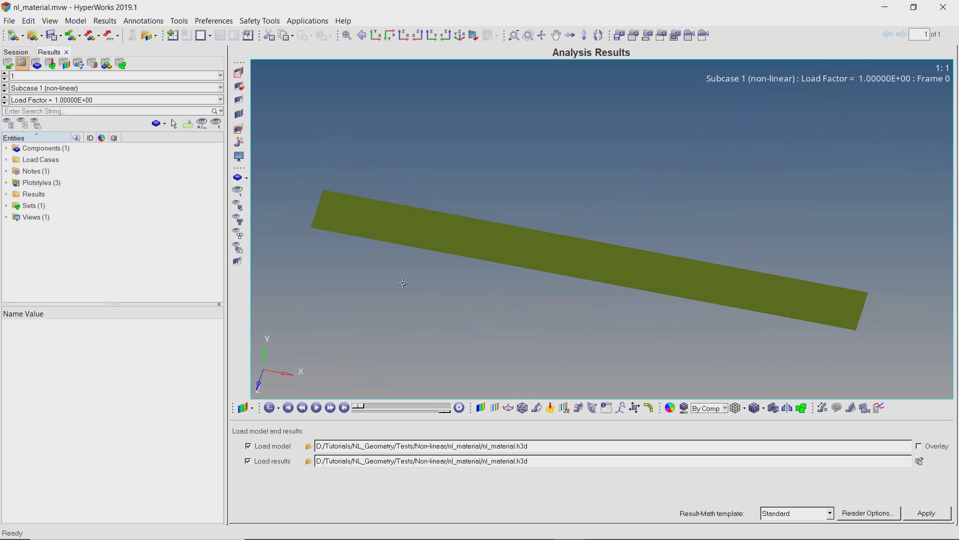
{"action": "left_click", "coordinate": [480, 408]}
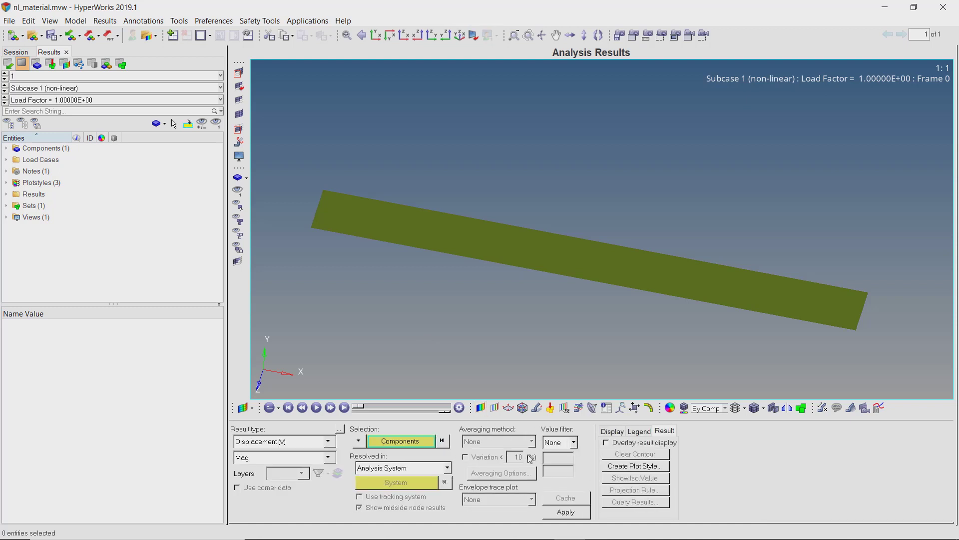
{"action": "left_click", "coordinate": [566, 512]}
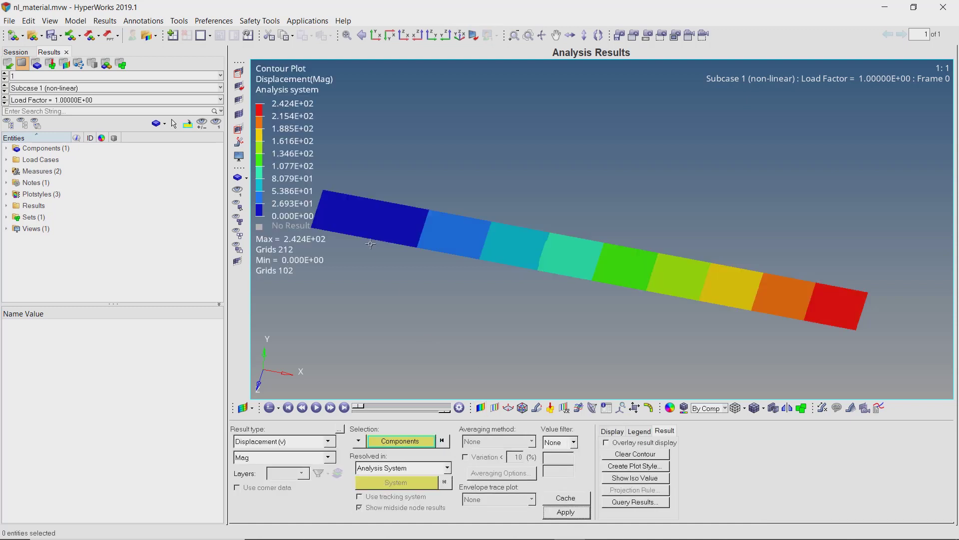
- Change the displacement legend's numeric format to Fixed
{"action": "right_click", "coordinate": [290, 139]}
{"action": "mouse_move", "coordinate": [325, 163]}
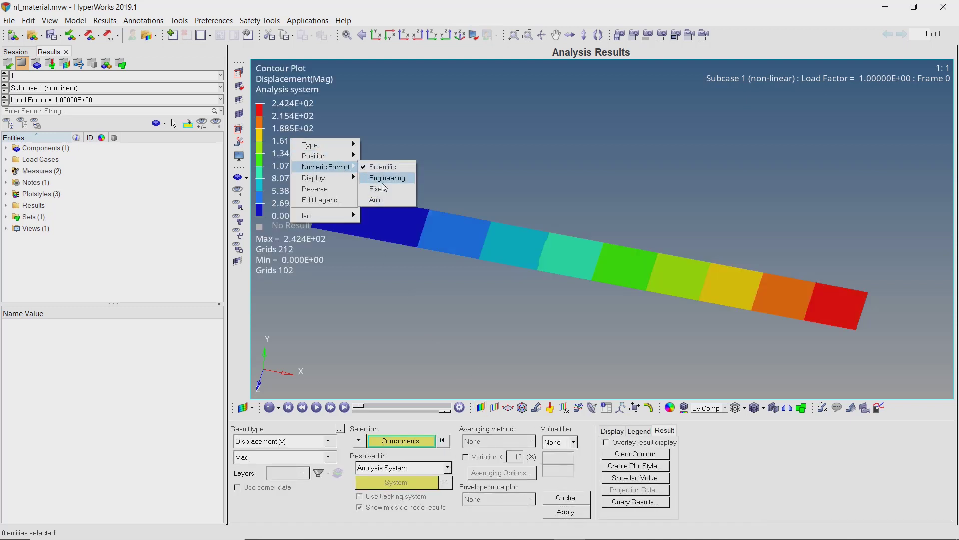
{"action": "left_click", "coordinate": [390, 188]}
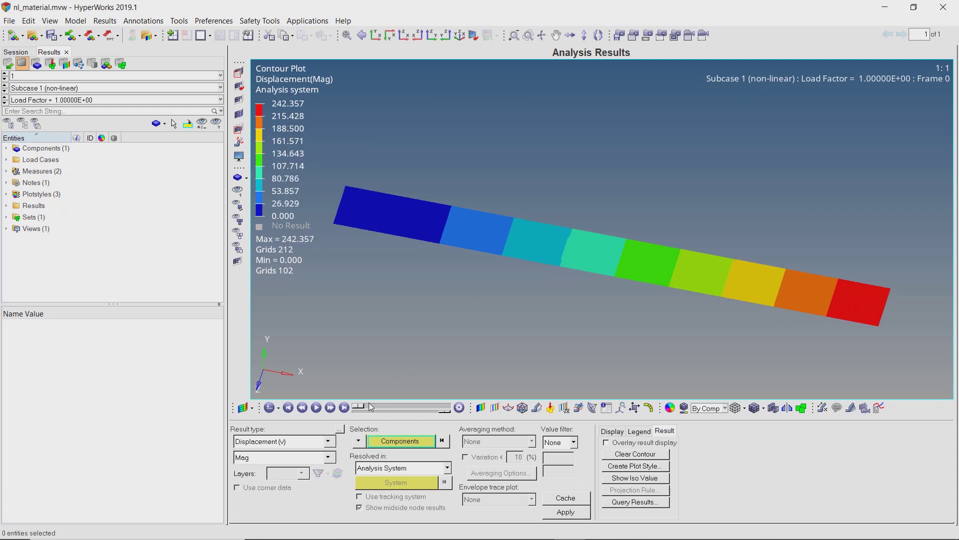
- Move the animation forward to examine the plate's deformed shape, and return it to the first frame
{"action": "left_click_drag", "start_coordinate": [363, 409], "coordinate": [438, 405]}
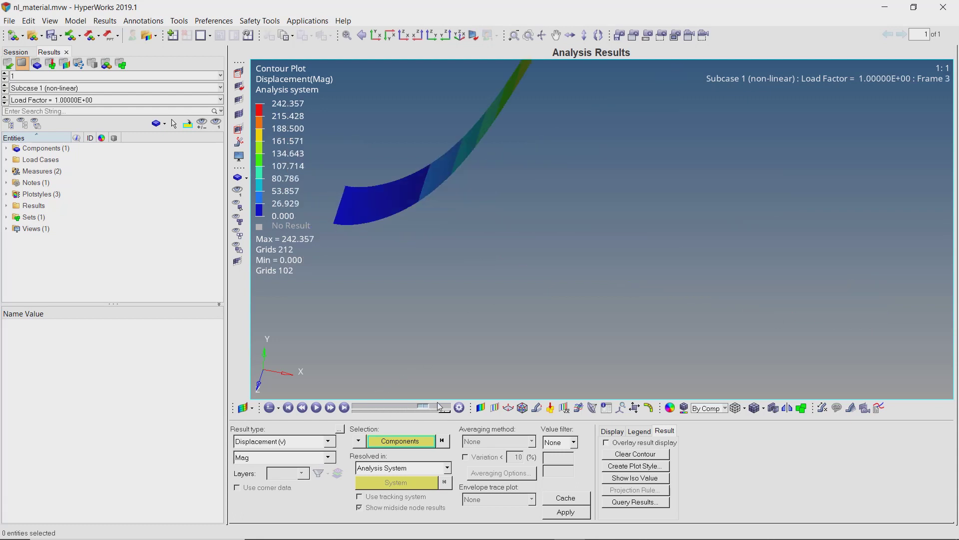
{"action": "left_click_drag", "start_coordinate": [470, 280], "coordinate": [475, 280], "text": "ctrl"}
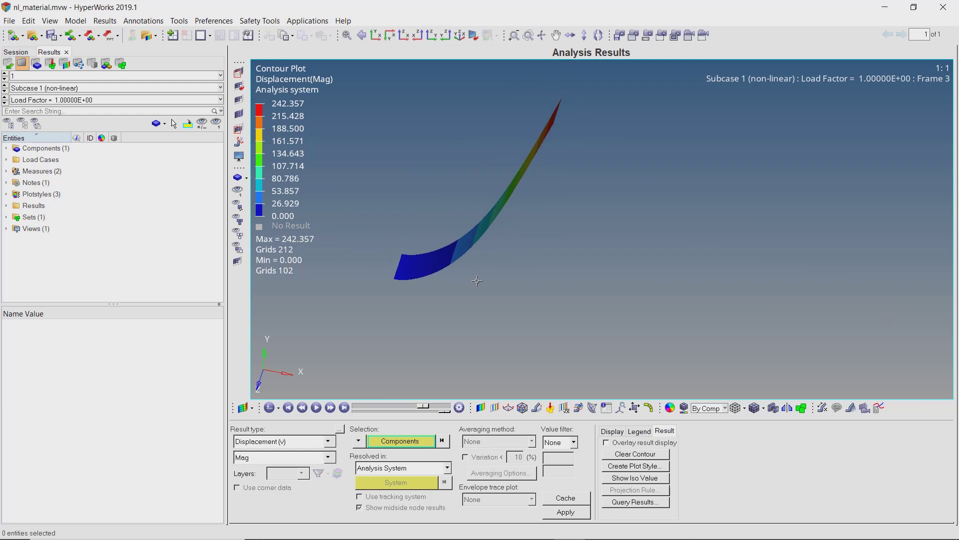
{"action": "left_click_drag", "start_coordinate": [424, 407], "coordinate": [358, 408]}
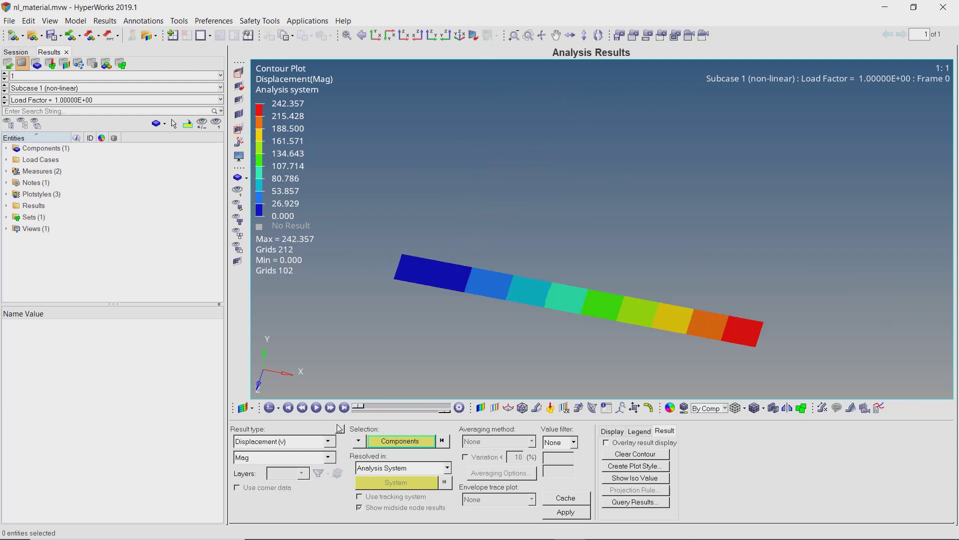
- Contour the von Mises Element Stresses (2D & 3D) on the nl_material plate with the Simple averaging method
{"action": "left_click", "coordinate": [329, 441]}
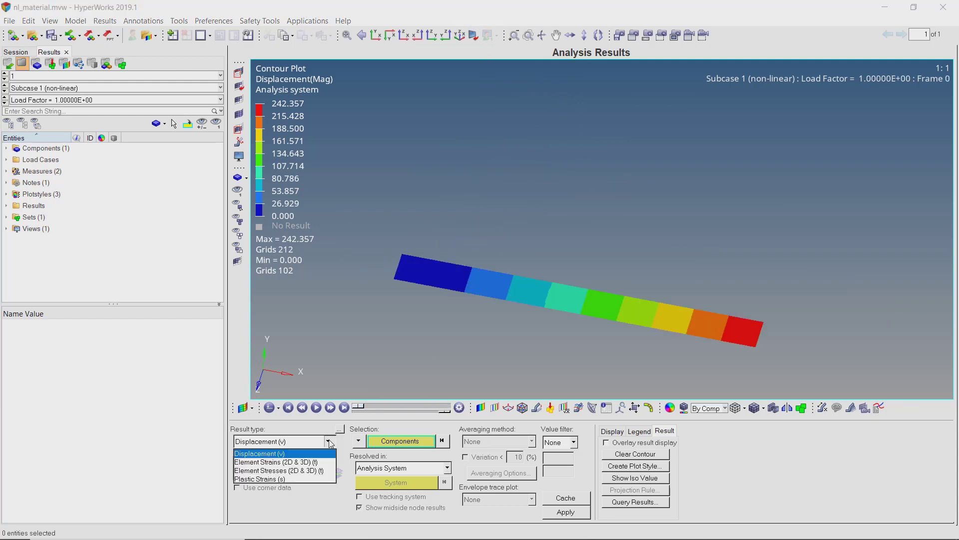
{"action": "left_click", "coordinate": [315, 472]}
{"action": "left_click", "coordinate": [481, 440]}
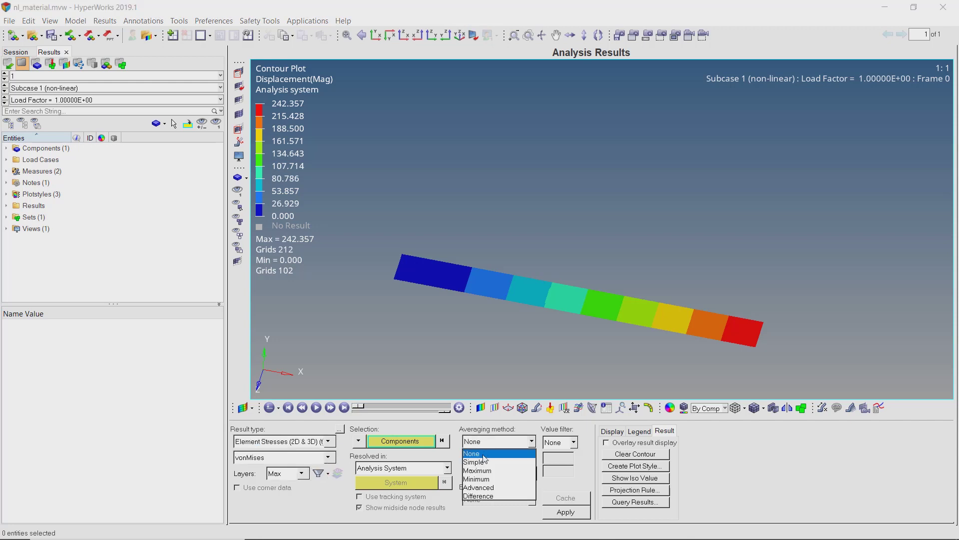
{"action": "left_click", "coordinate": [483, 462]}
{"action": "left_click", "coordinate": [553, 513]}
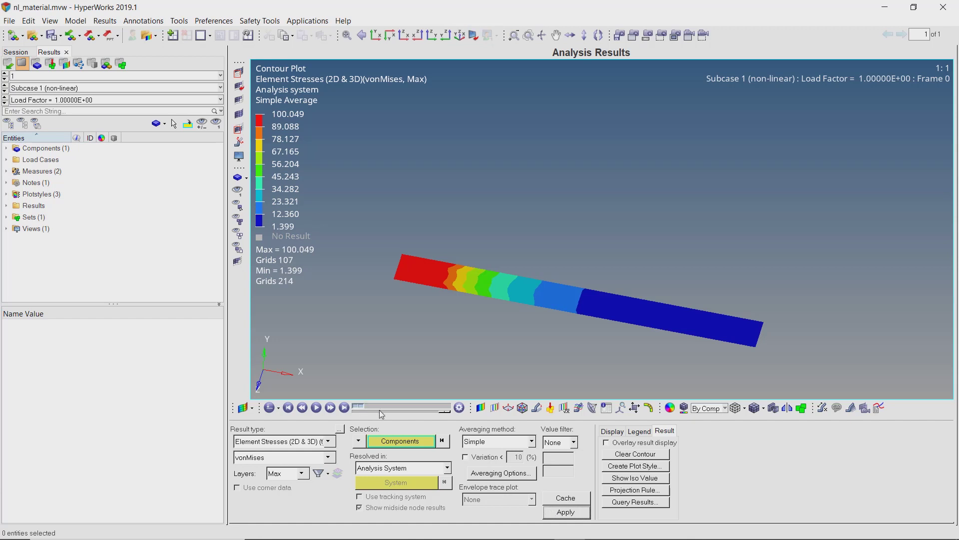
{"action": "left_click_drag", "start_coordinate": [380, 411], "coordinate": [359, 408]}
- Contour the Equivalent Plastic Strain on the nl_material plate and examine its distribution near the fixed end
{"action": "left_click", "coordinate": [328, 441]}
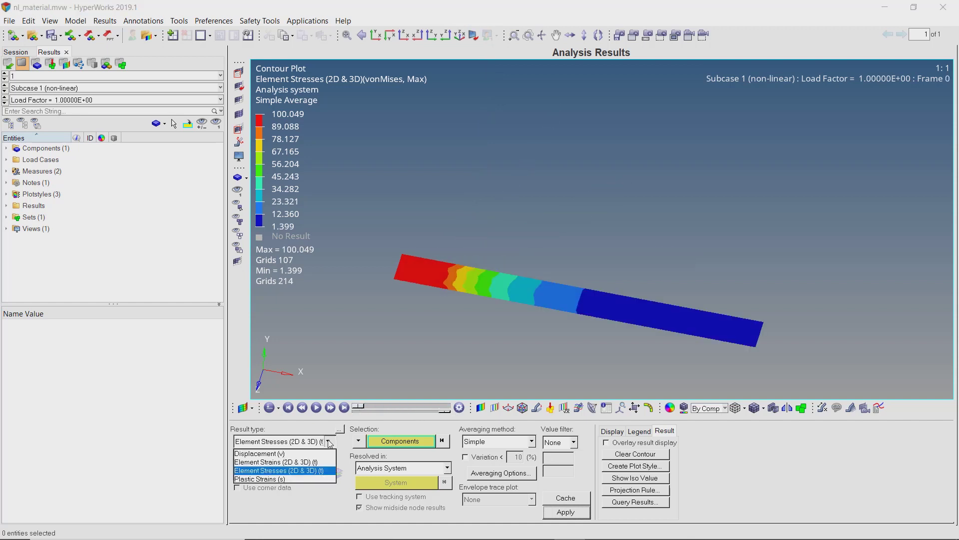
{"action": "left_click", "coordinate": [297, 479]}
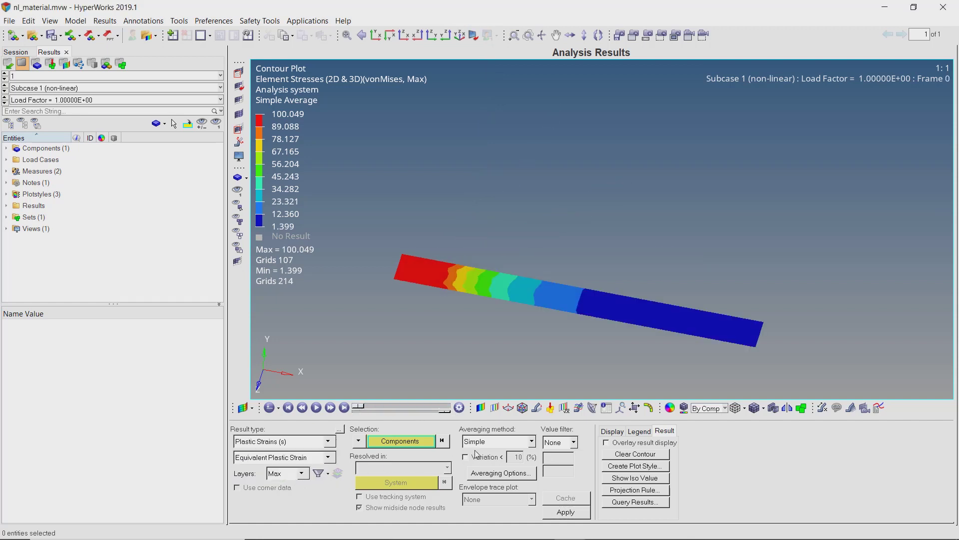
{"action": "left_click", "coordinate": [565, 512]}
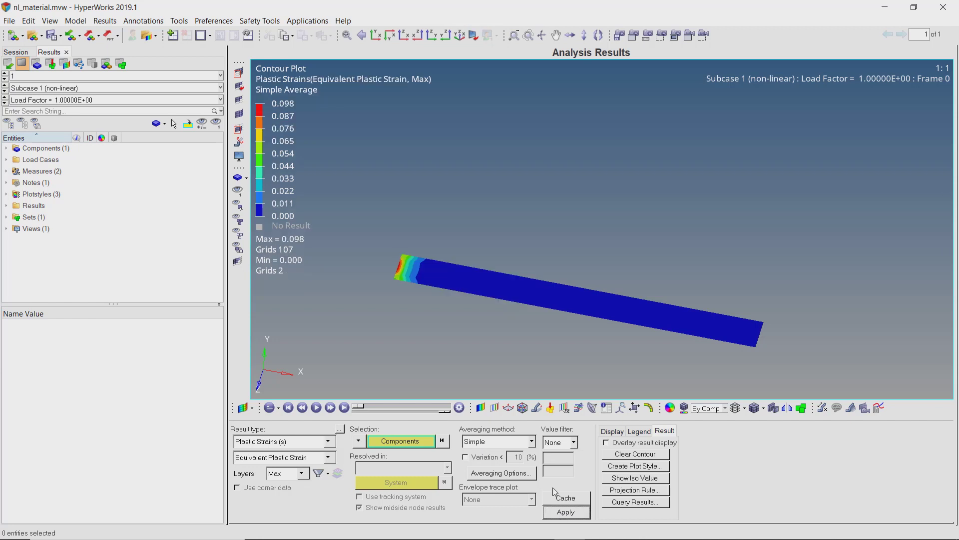
{"action": "scroll", "coordinate": [412, 267], "scroll_direction": "up", "scroll_amount": 4}
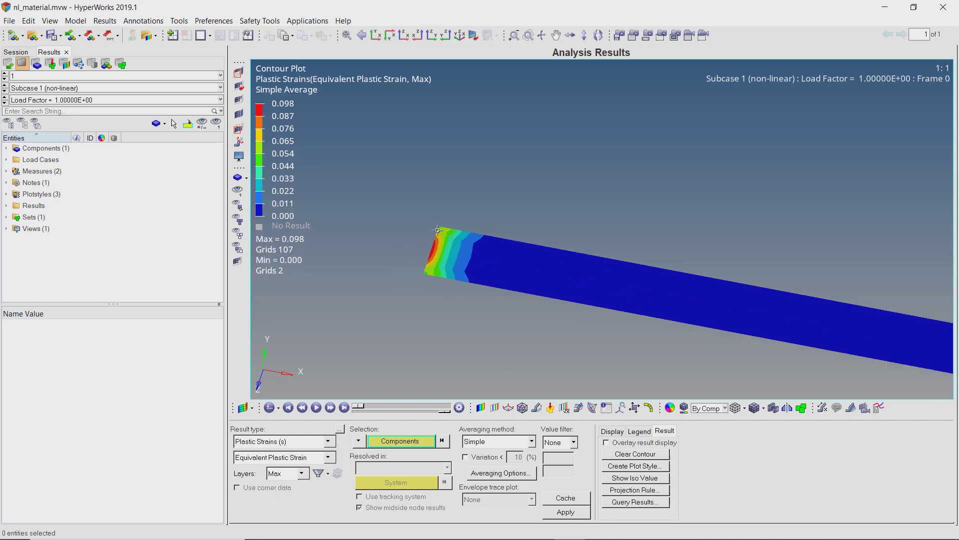
{"action": "scroll", "coordinate": [438, 230], "scroll_direction": "up", "scroll_amount": 3}
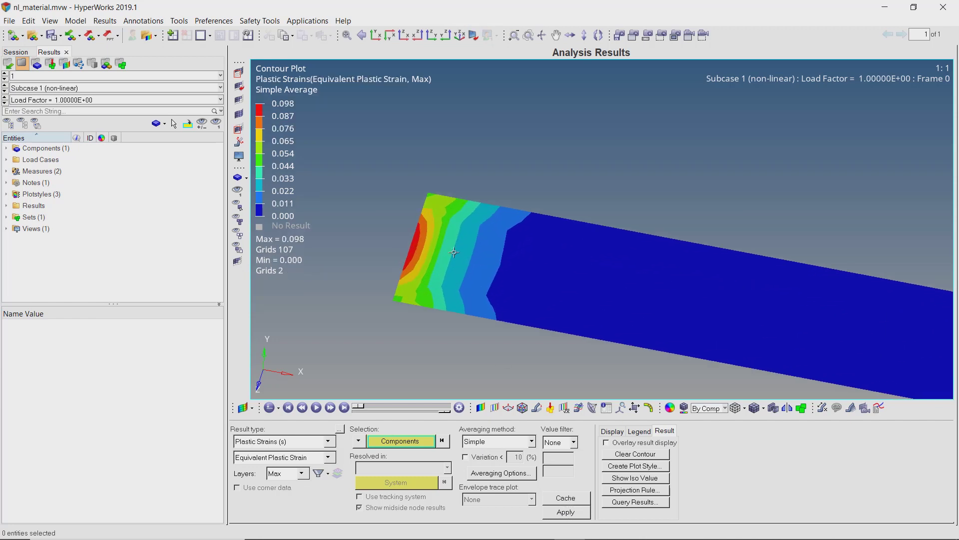
{"action": "right_click_drag", "start_coordinate": [455, 253], "coordinate": [461, 238], "text": "ctrl"}
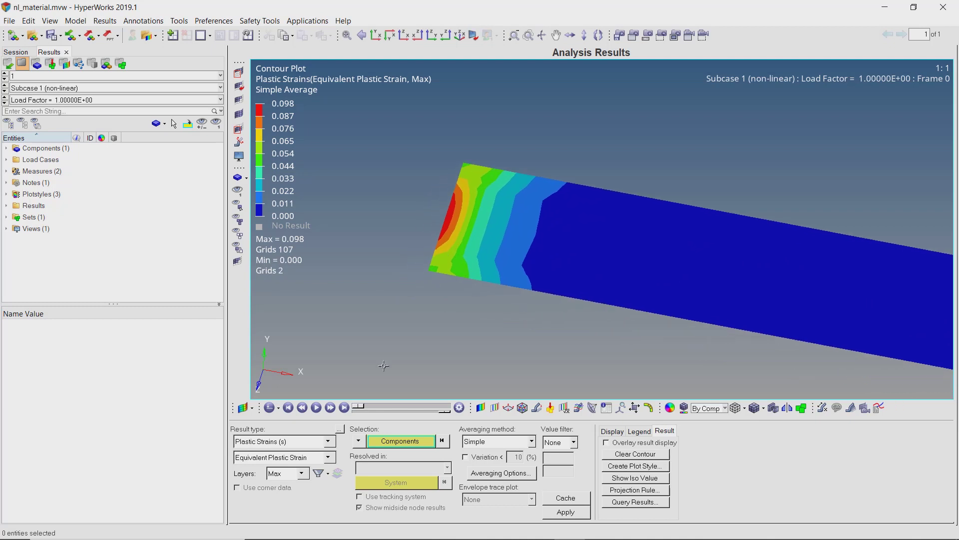
{"action": "mouse_move", "coordinate": [359, 407]}
{"action": "left_mouse_down"}
{"action": "mouse_move", "coordinate": [447, 403]}
{"action": "mouse_move", "coordinate": [359, 408]}
{"action": "left_mouse_up"}
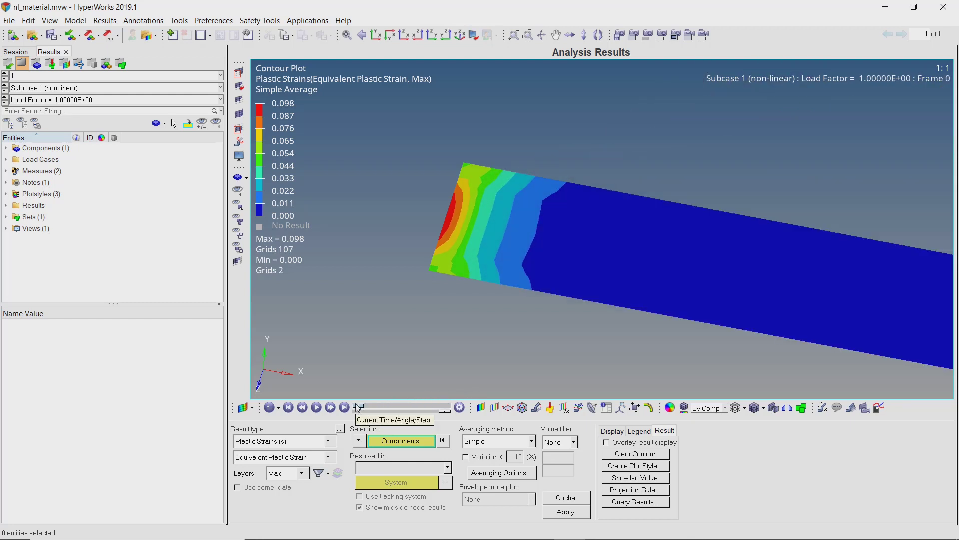